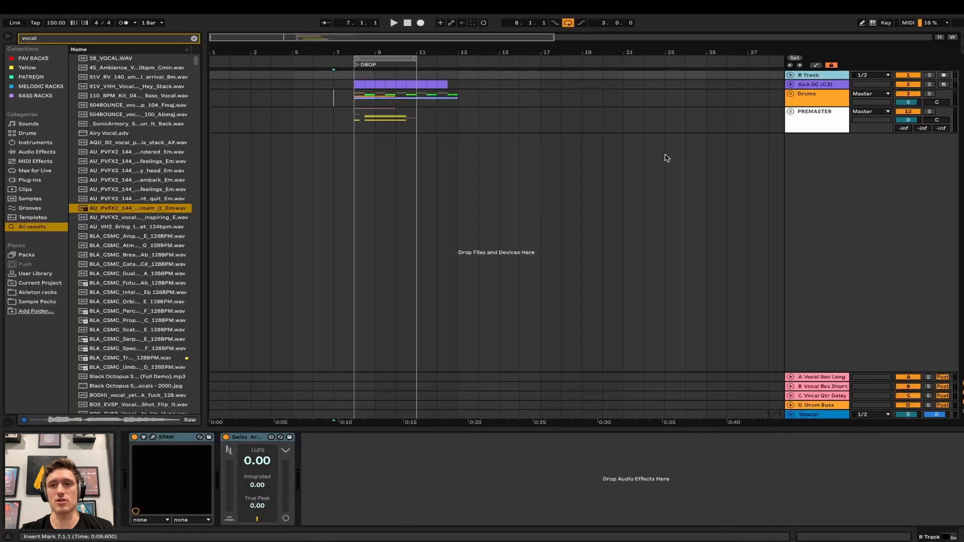
- Check the R Track's routing, then fold it back to a single short row
{"action": "key", "text": "u"}
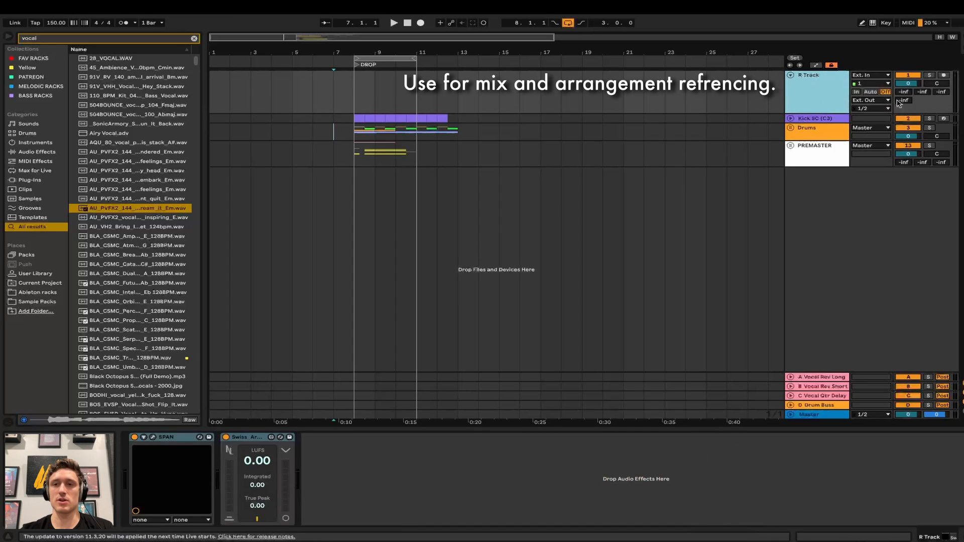
{"action": "left_click", "coordinate": [791, 76]}
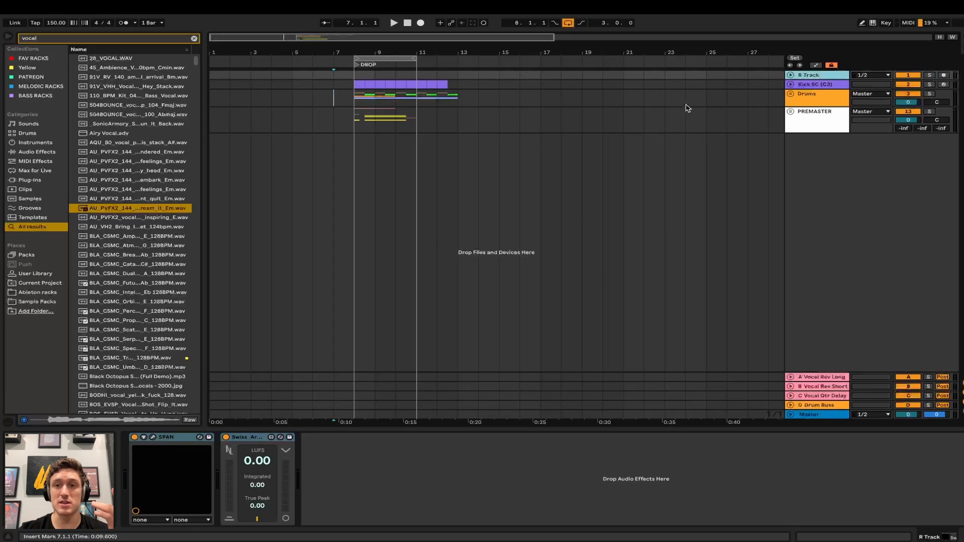
- Unfold Kick SC and open its DROP clip's MIDI notes, showing the single C3 note
{"action": "left_click", "coordinate": [791, 85]}
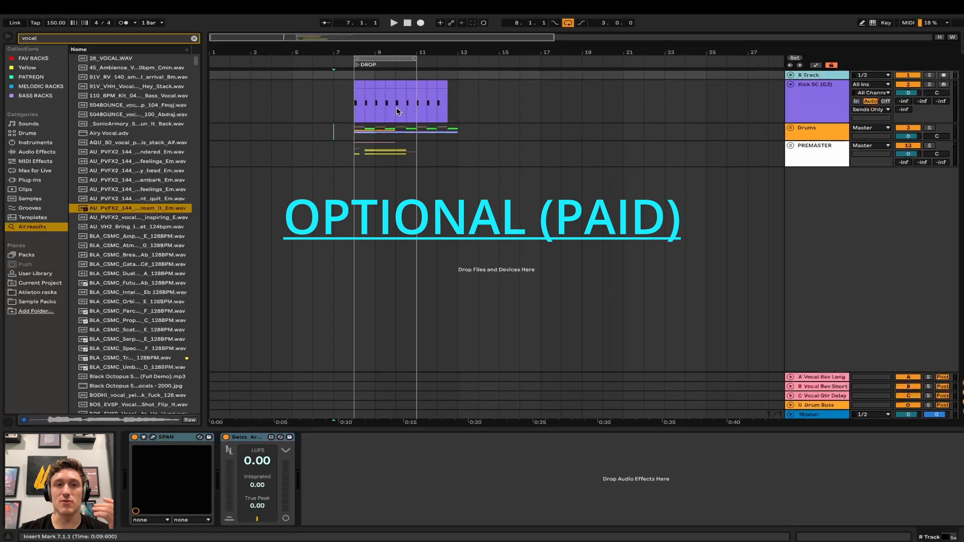
{"action": "left_click_drag", "start_coordinate": [354, 88], "coordinate": [300, 100]}
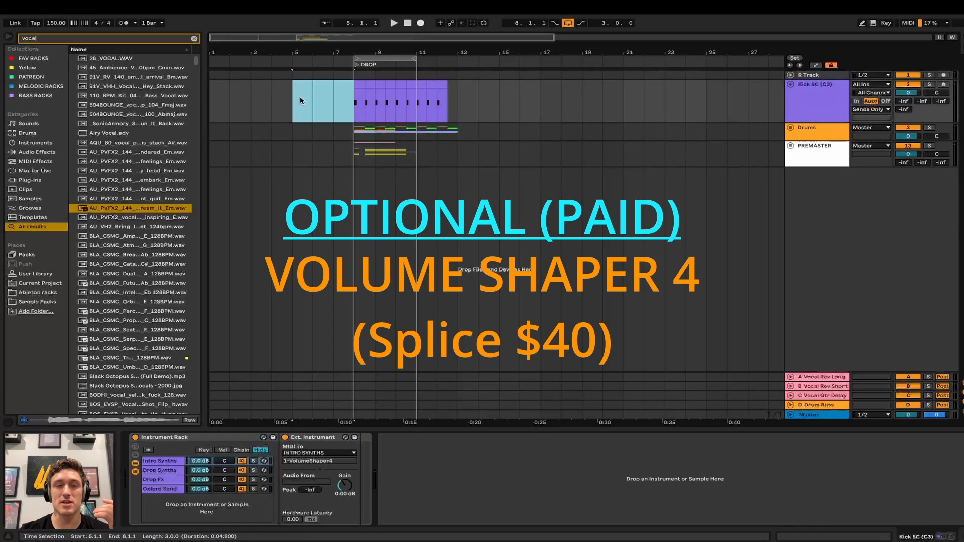
{"action": "left_click", "coordinate": [449, 99]}
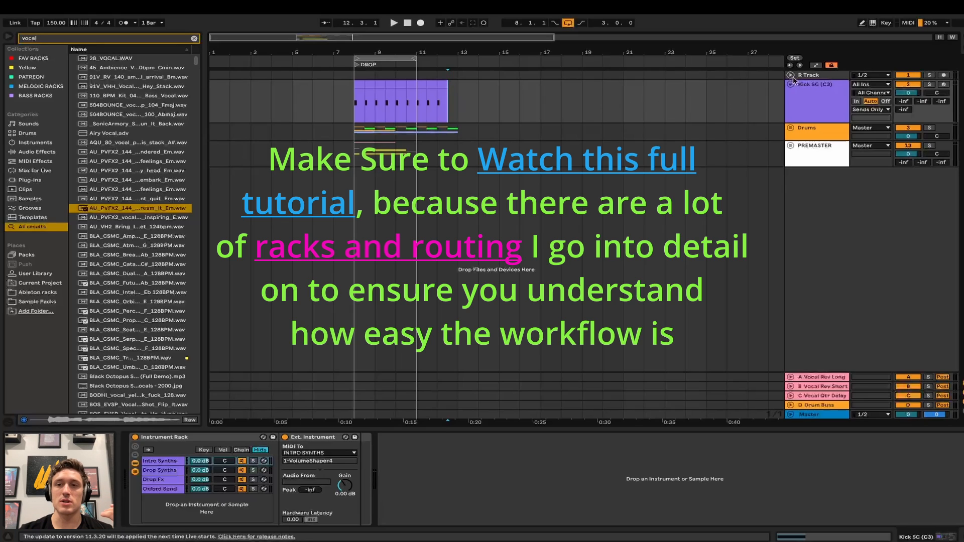
{"action": "left_click", "coordinate": [807, 100]}
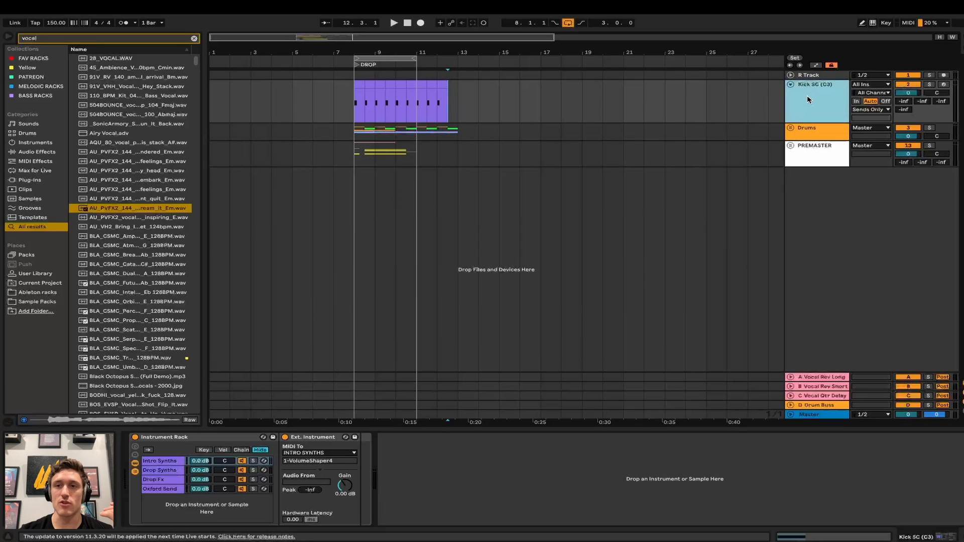
{"action": "left_click", "coordinate": [443, 84]}
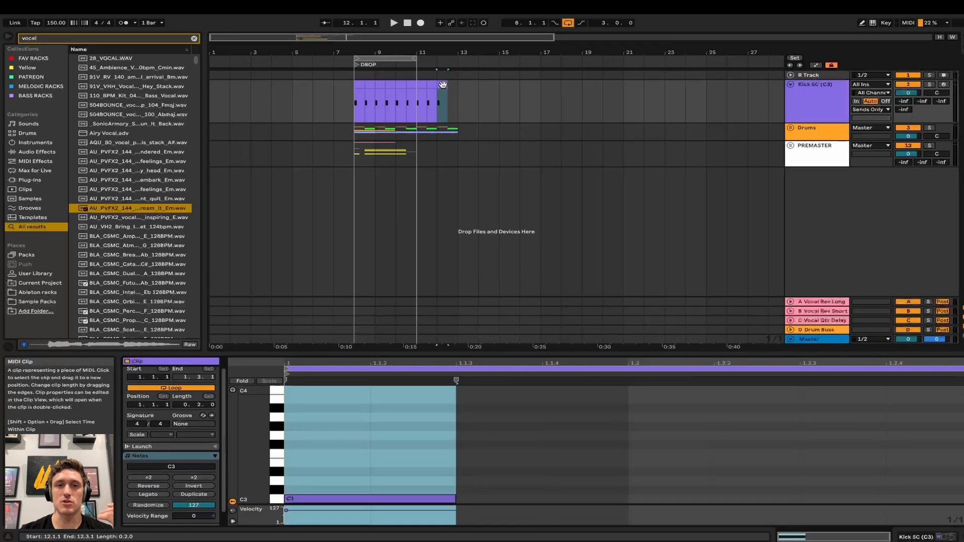
- Close the note editor and show the Kick SC track's device chain
{"action": "left_click", "coordinate": [744, 95]}
{"action": "left_click", "coordinate": [800, 104]}
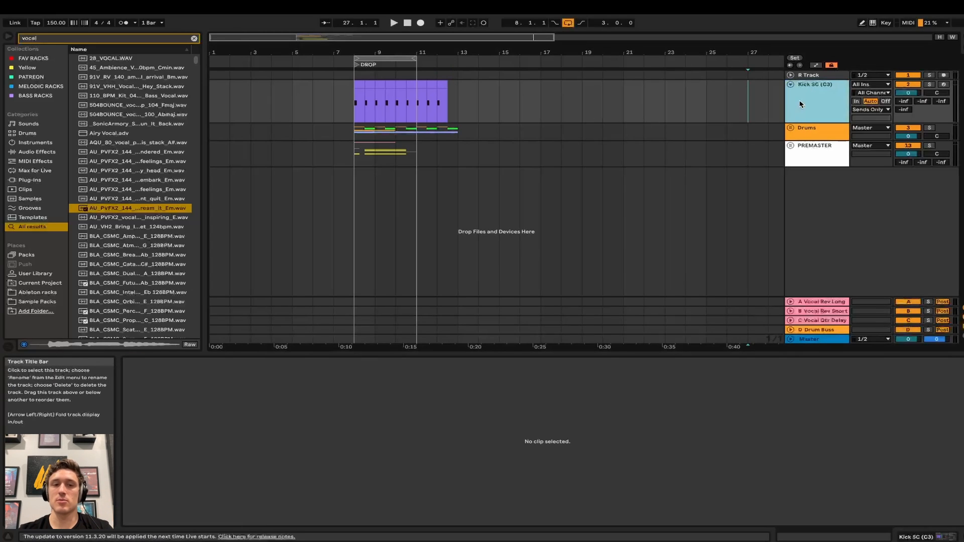
{"action": "left_click", "coordinate": [800, 104]}
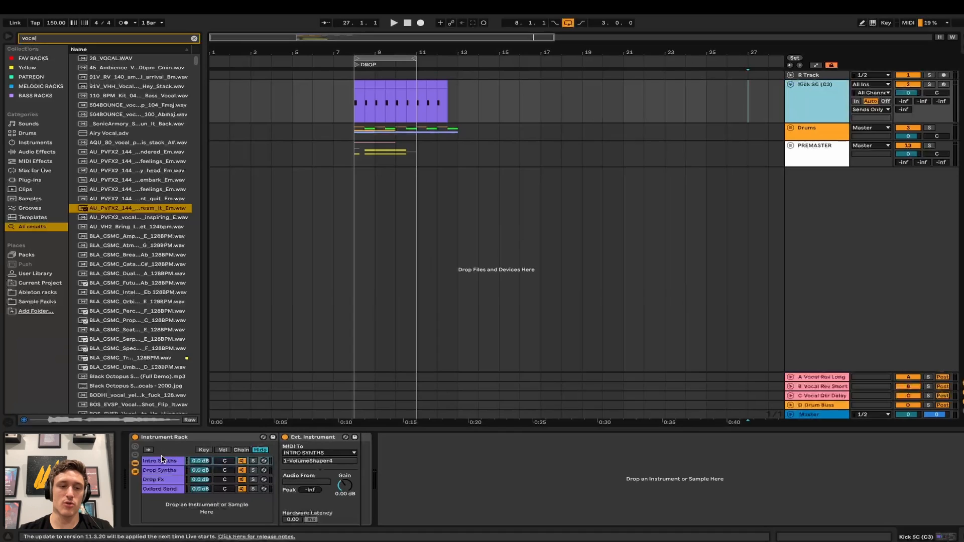
- Delete the Oxford Send chain, leaving Intro Synths, Drop Synths and Drop Fx
{"action": "left_click", "coordinate": [161, 496]}
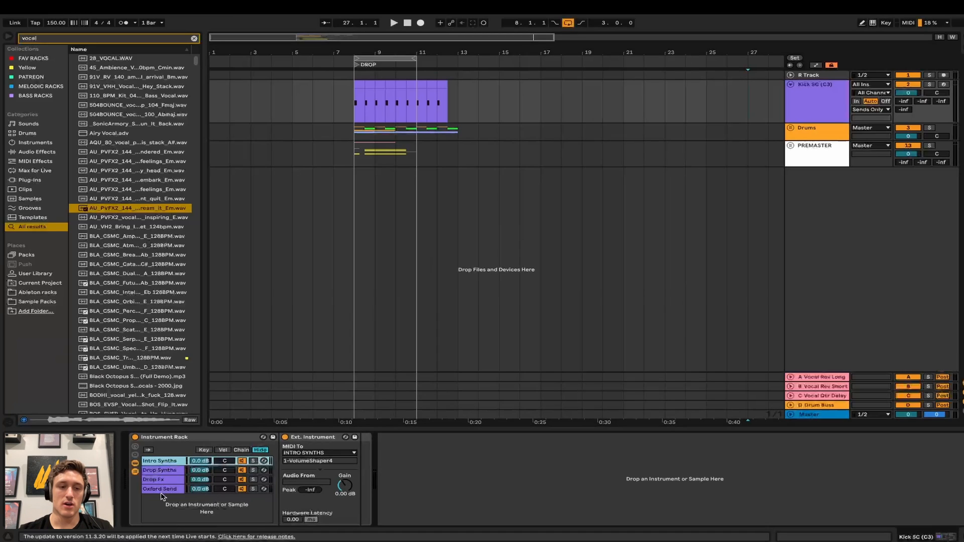
{"action": "left_click", "coordinate": [162, 492]}
{"action": "right_click", "coordinate": [161, 492]}
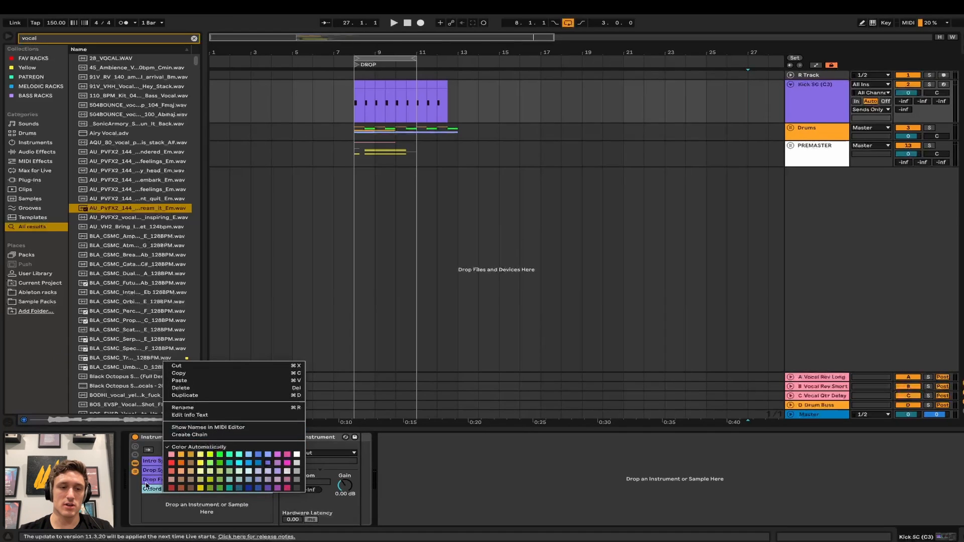
{"action": "left_click", "coordinate": [144, 495]}
{"action": "key", "text": "Delete"}
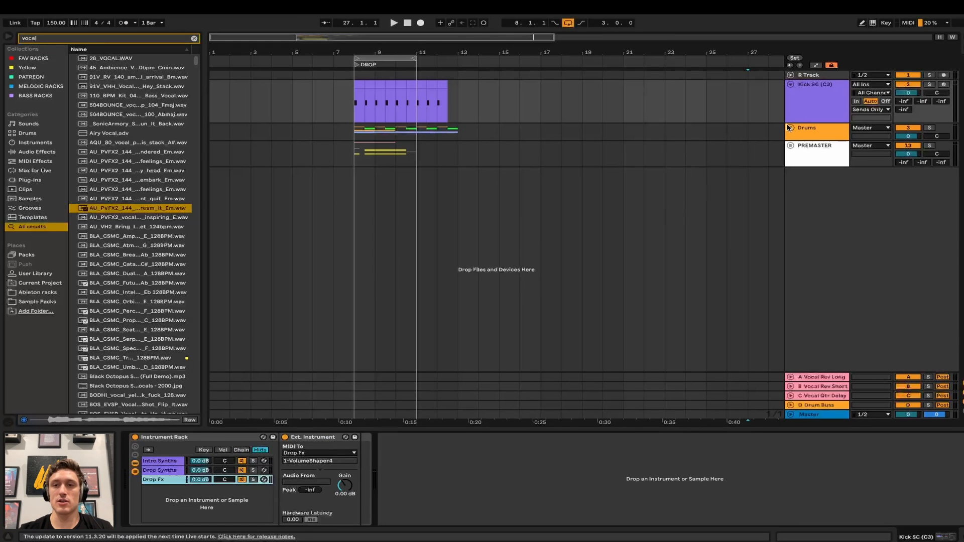
- Fold Kick SC and unfold Drums, intro drums and Drop Drums, checking the kick tracks
{"action": "left_click", "coordinate": [791, 86]}
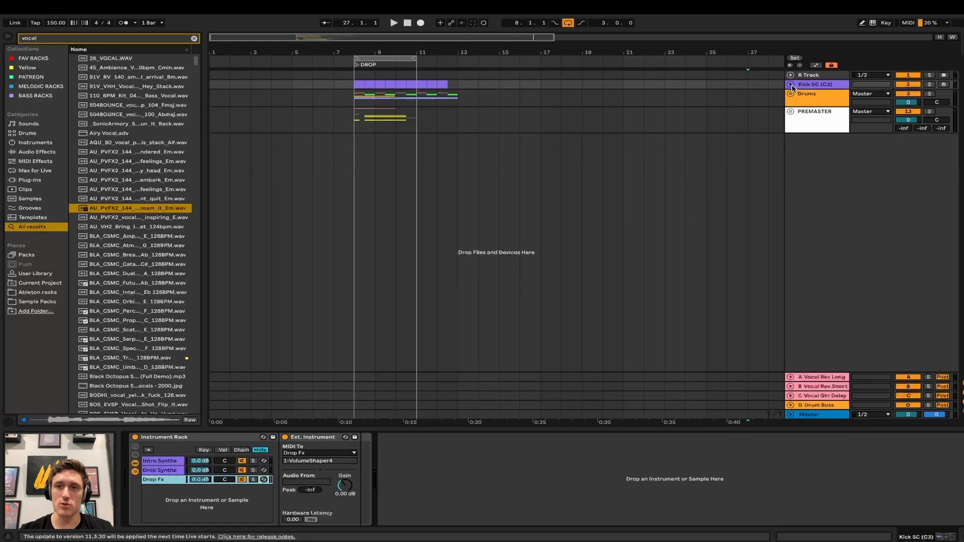
{"action": "left_click", "coordinate": [791, 95]}
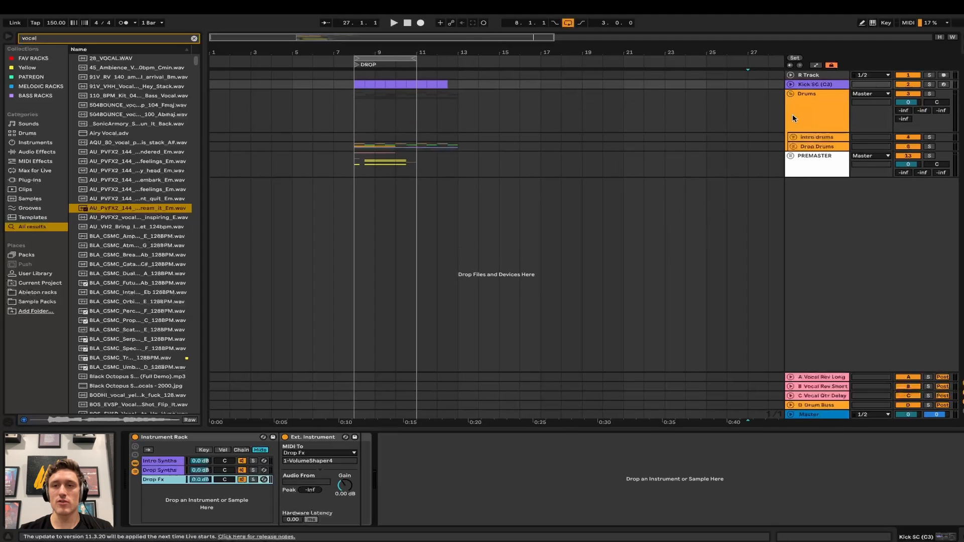
{"action": "left_click", "coordinate": [793, 138]}
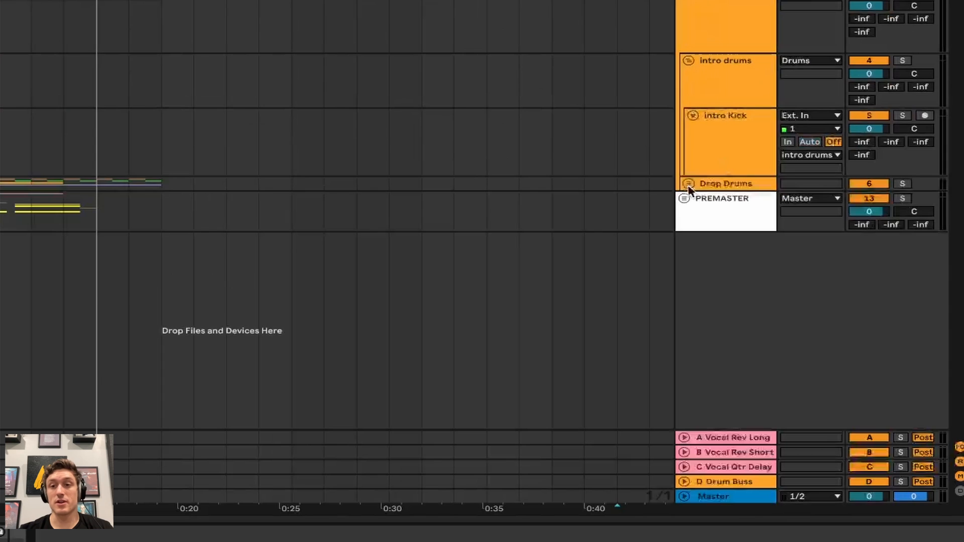
{"action": "left_click", "coordinate": [792, 214]}
{"action": "scroll", "coordinate": [637, 263], "scroll_direction": "down", "scroll_amount": 1}
{"action": "scroll", "coordinate": [637, 264], "scroll_direction": "up", "scroll_amount": 1}
{"action": "scroll", "coordinate": [384, 138], "scroll_direction": "left", "scroll_amount": 2}
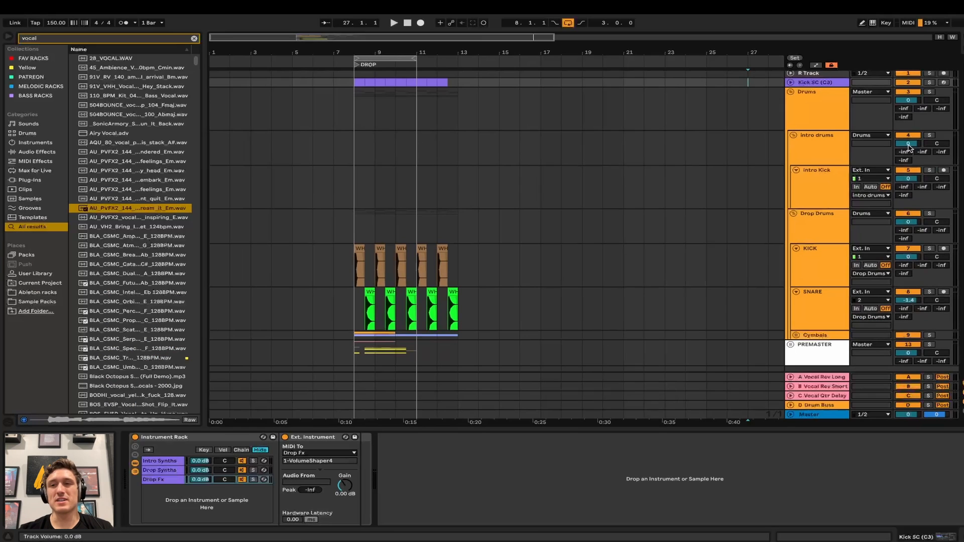
{"action": "left_click", "coordinate": [908, 144]}
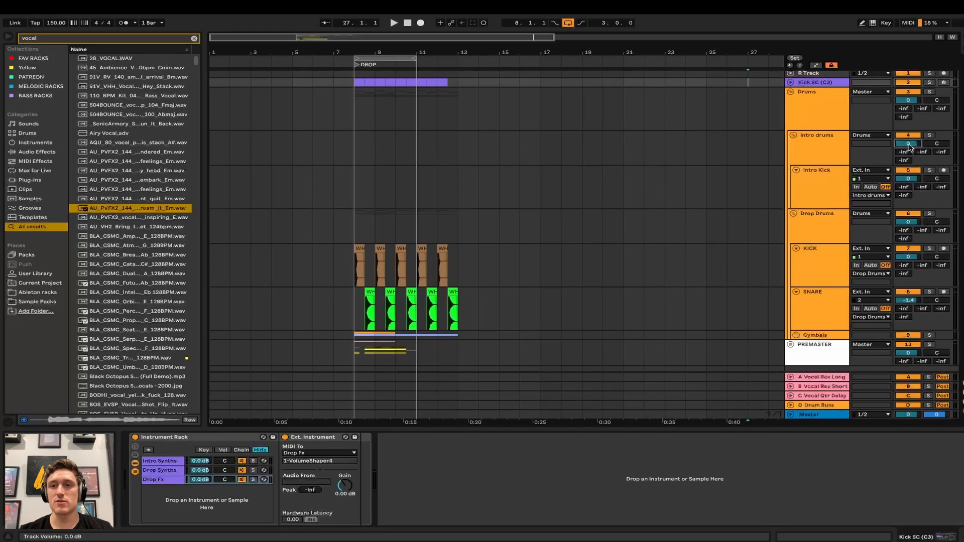
{"action": "left_click", "coordinate": [551, 201]}
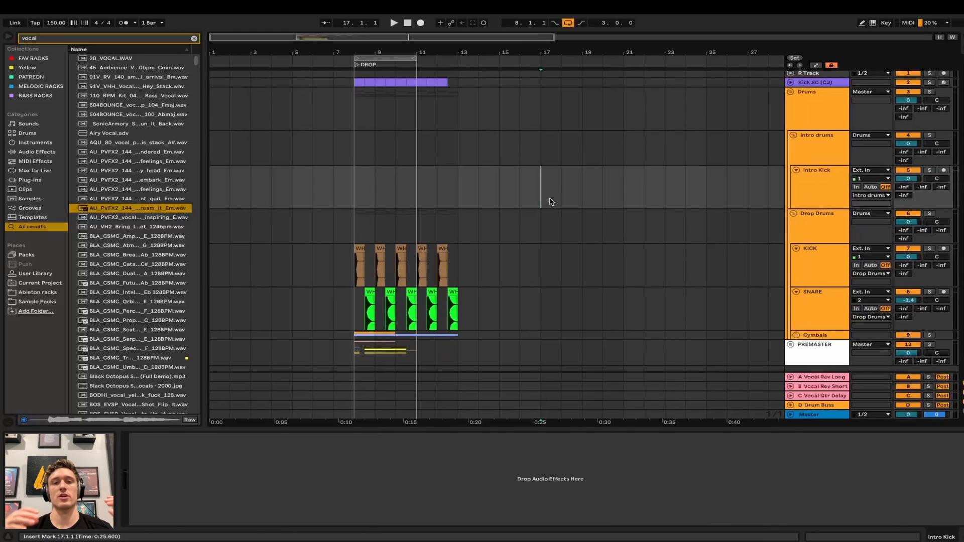
{"action": "scroll", "coordinate": [464, 227], "scroll_direction": "down", "scroll_amount": 1}
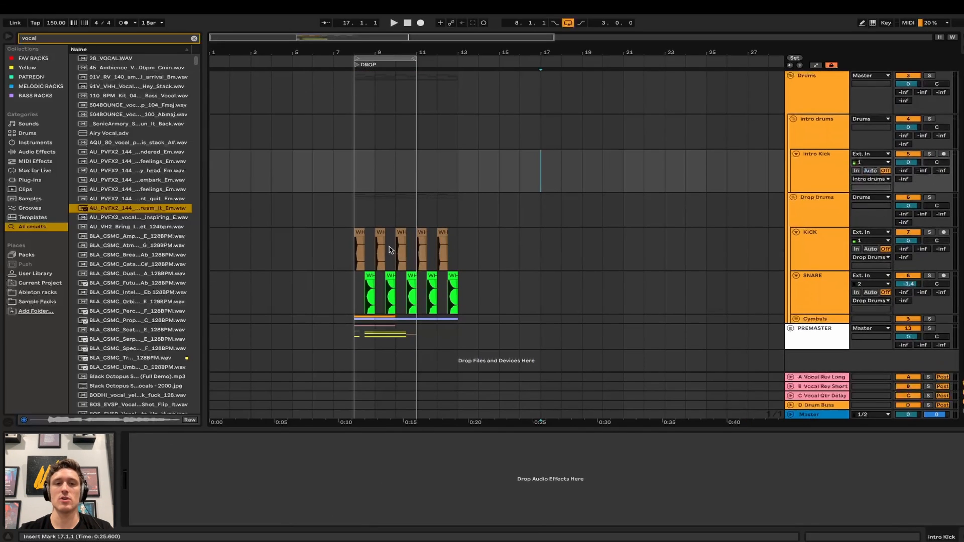
{"action": "left_click", "coordinate": [361, 253]}
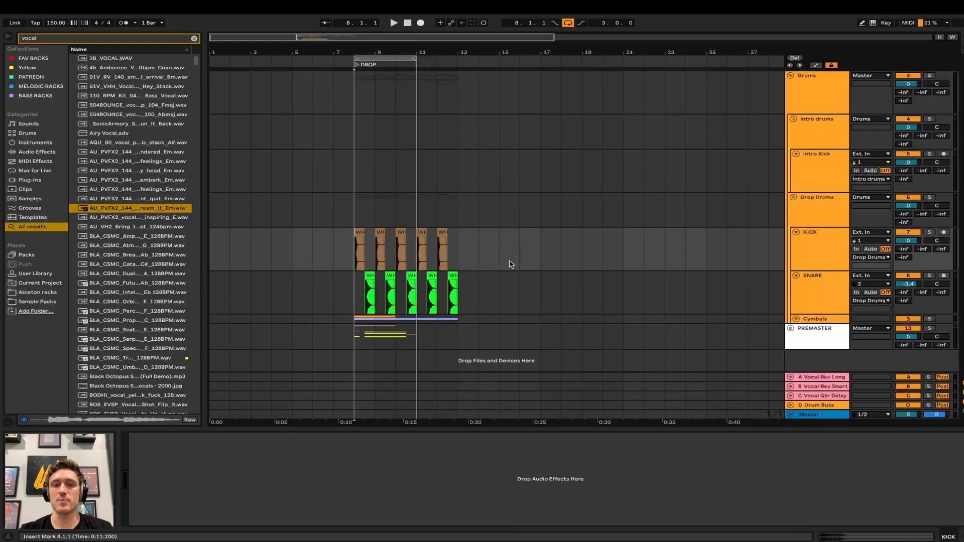
- Unfold and select the Cymbals group, and clear the browser search field
{"action": "left_click", "coordinate": [796, 320]}
{"action": "scroll", "coordinate": [634, 333], "scroll_direction": "down", "scroll_amount": 8}
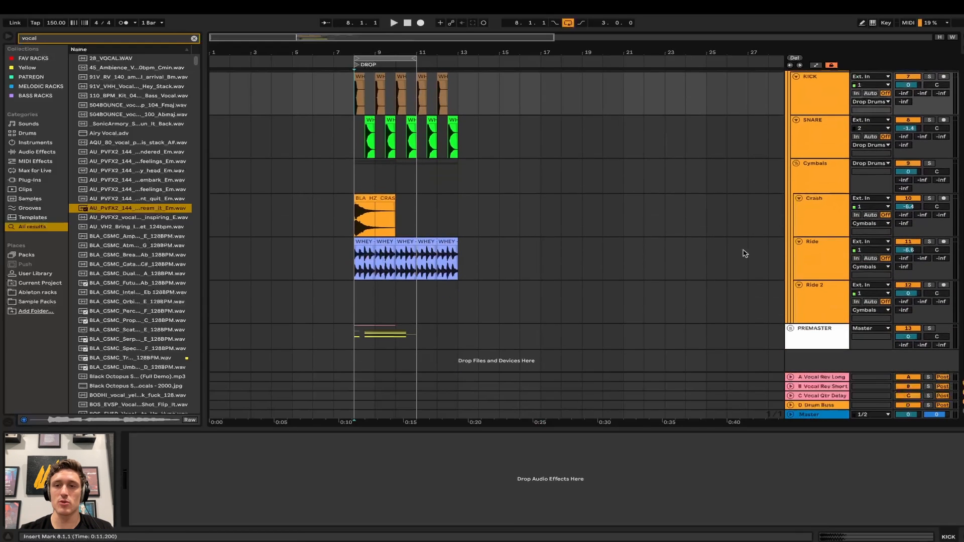
{"action": "left_click", "coordinate": [815, 179]}
{"action": "key", "text": "ctrl+f"}
{"action": "key", "text": "BackSpace"}
- Add Align Delay after Cymbals' EQ Eight with linked 24.61 ms delays, then fold the device
{"action": "type", "text": "align de"}
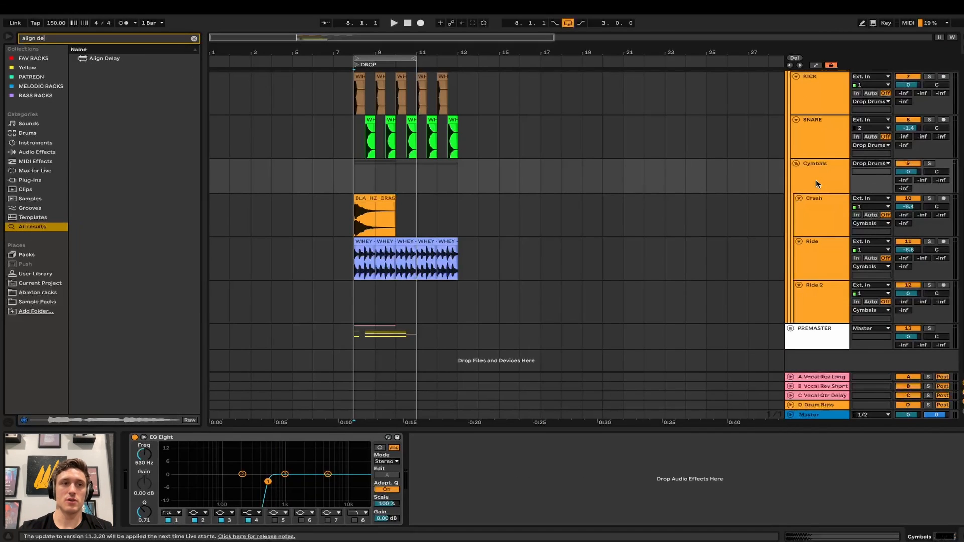
{"action": "left_click_drag", "start_coordinate": [110, 58], "coordinate": [475, 478]}
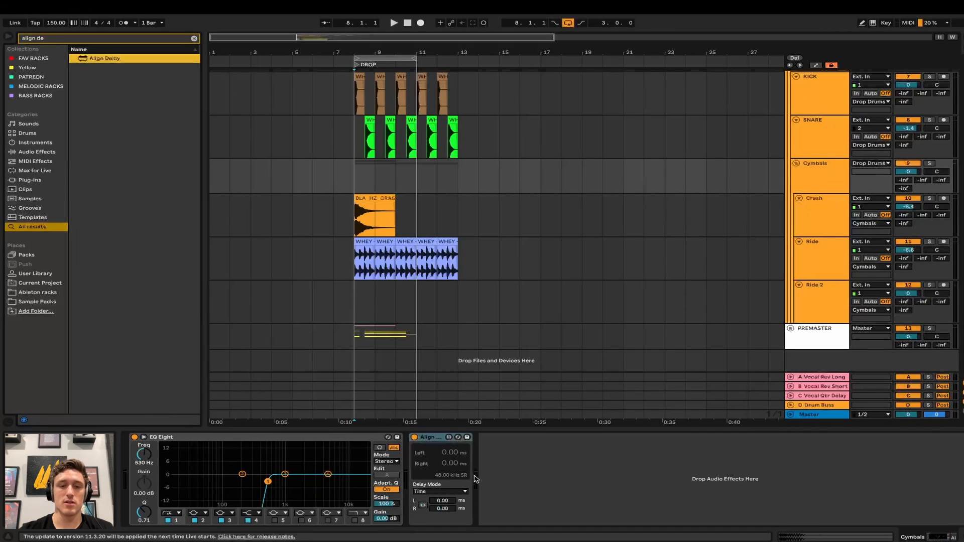
{"action": "left_click", "coordinate": [424, 506]}
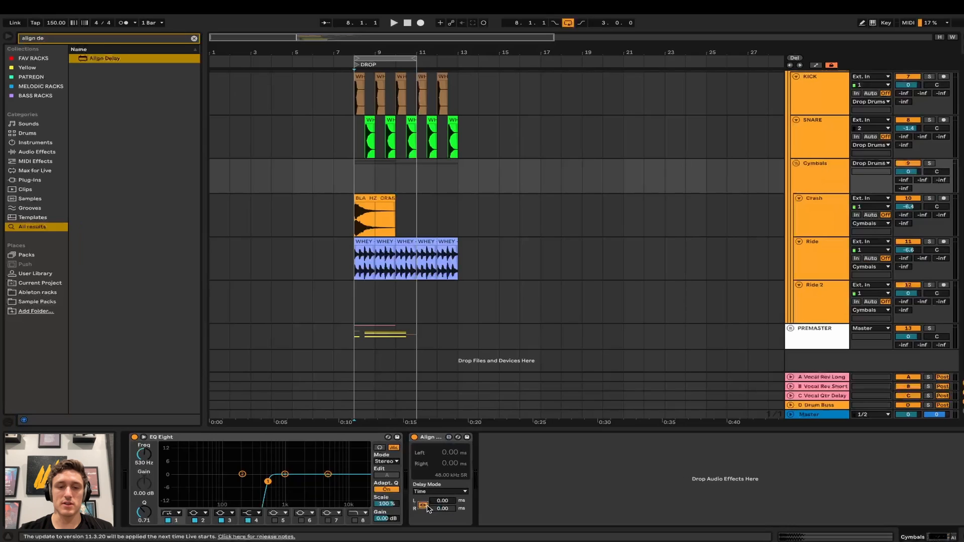
{"action": "left_click_drag", "start_coordinate": [442, 501], "coordinate": [442, 473]}
{"action": "left_click_drag", "start_coordinate": [540, 481], "coordinate": [520, 483]}
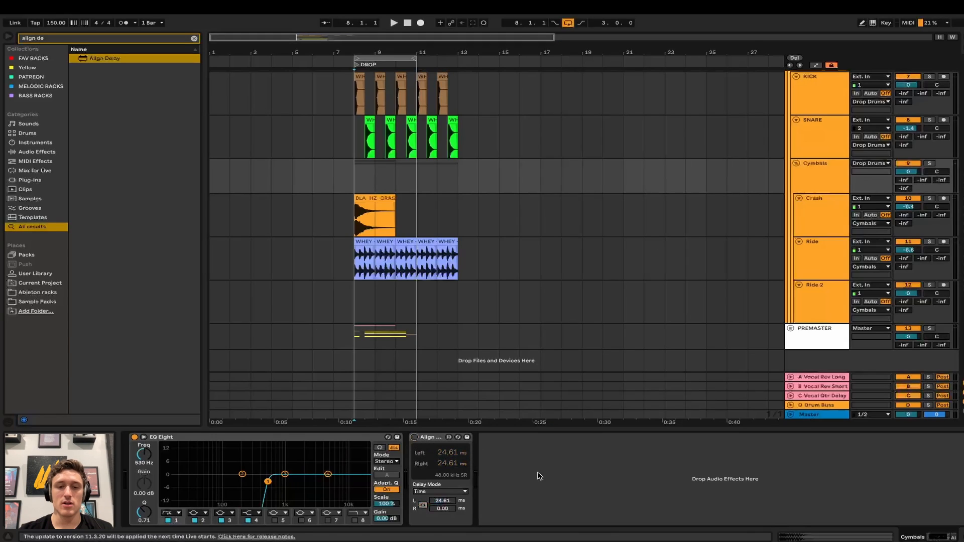
{"action": "double_click", "coordinate": [439, 438]}
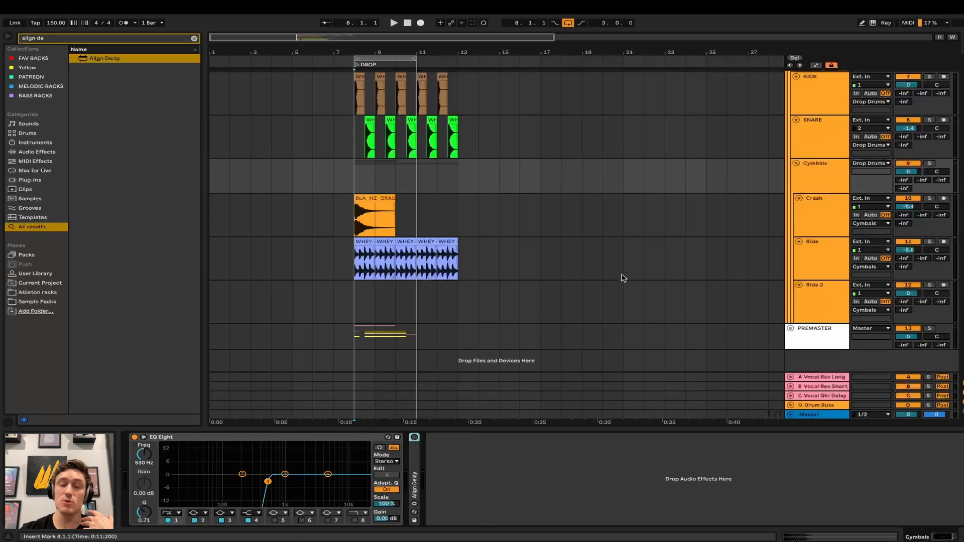
- Fold Cymbals, Drop Drums and Drums, then select and expand the PREMASTER group
{"action": "left_click", "coordinate": [796, 164]}
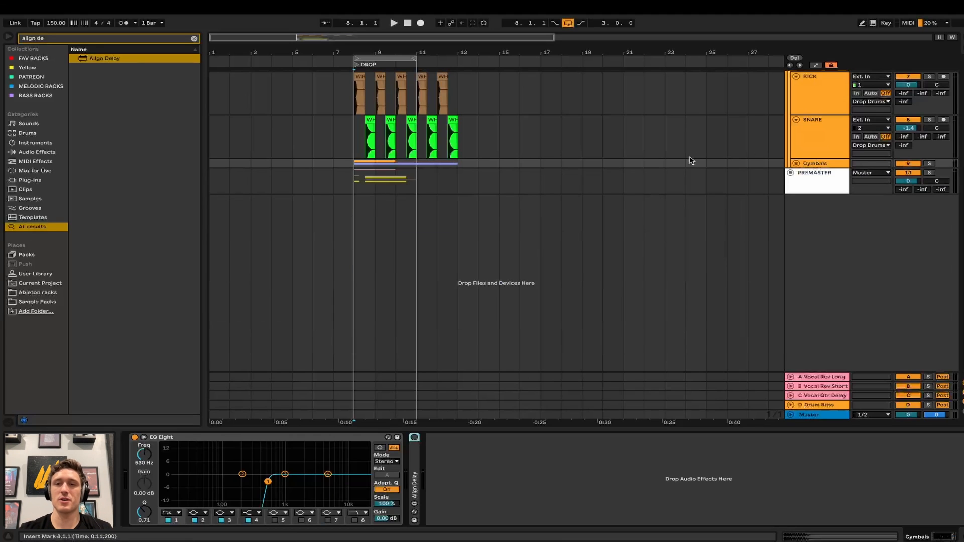
{"action": "scroll", "coordinate": [567, 176], "scroll_direction": "up", "scroll_amount": 2}
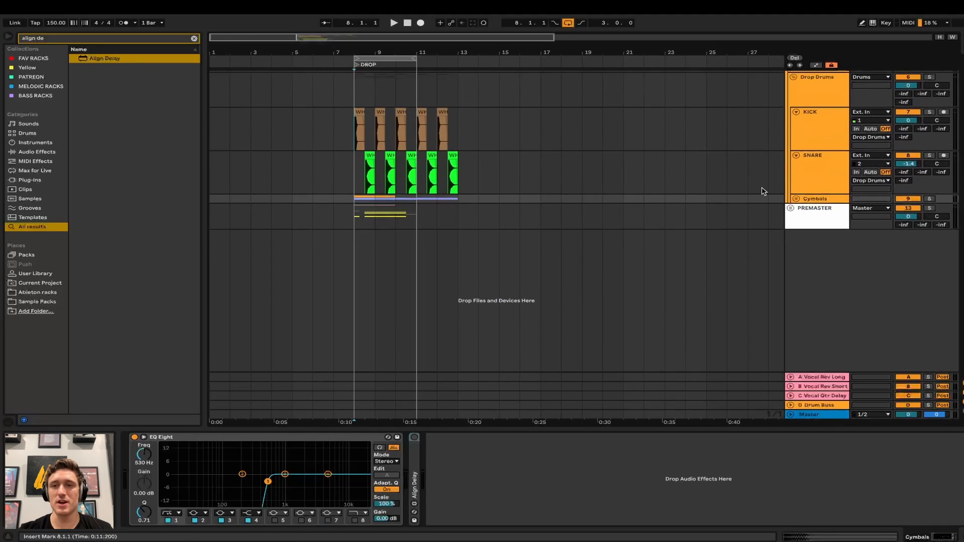
{"action": "scroll", "coordinate": [805, 168], "scroll_direction": "up", "scroll_amount": 3}
{"action": "left_click", "coordinate": [793, 184]}
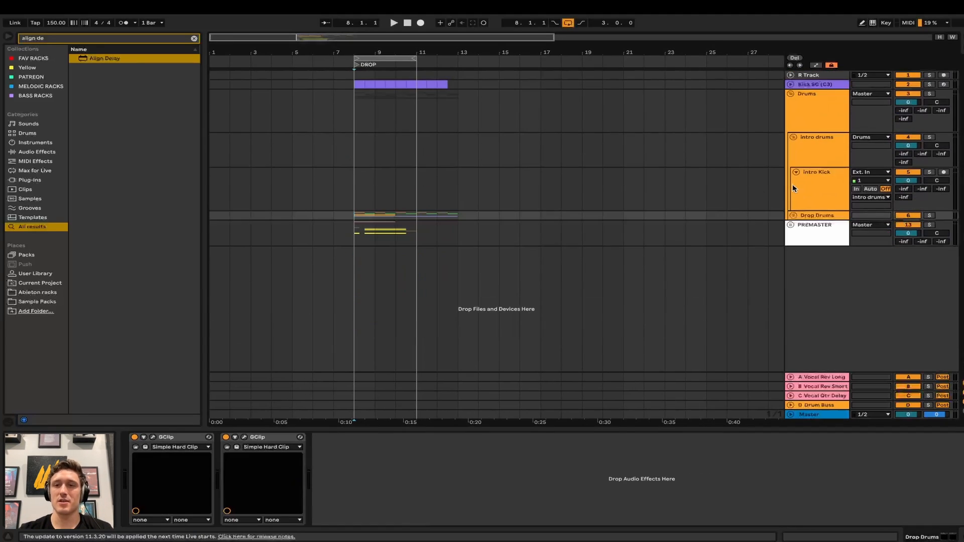
{"action": "left_click", "coordinate": [791, 93]}
{"action": "left_click", "coordinate": [805, 100]}
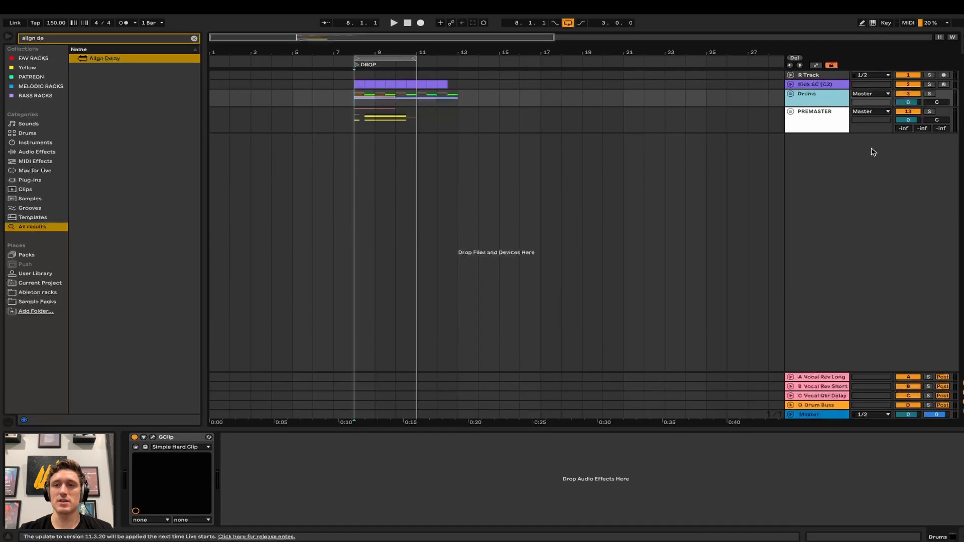
{"action": "left_click", "coordinate": [810, 113]}
{"action": "left_click", "coordinate": [792, 112]}
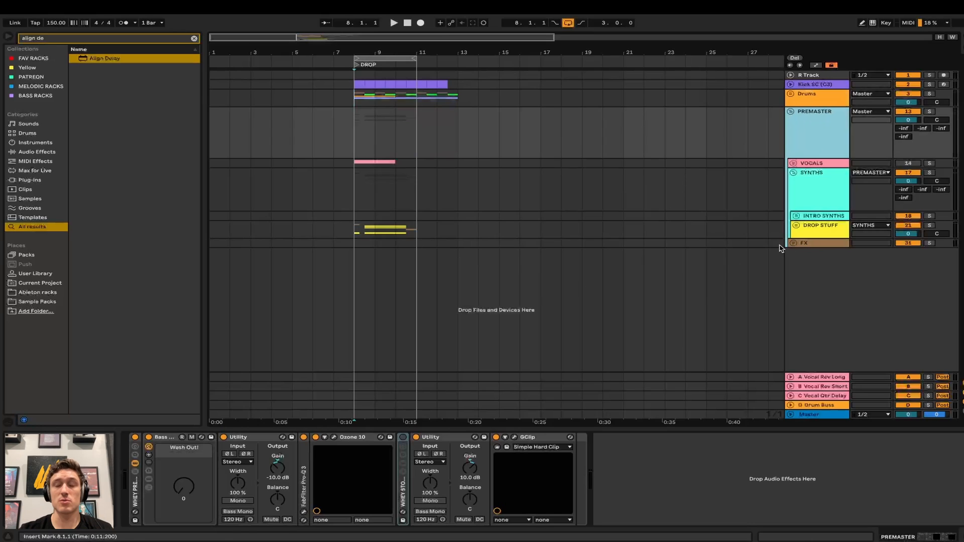
- Unfold VOCALS and show MAIN's chain: EQ Eight, Seiren Vocal Chain and Waves Doubler
{"action": "left_click", "coordinate": [836, 161]}
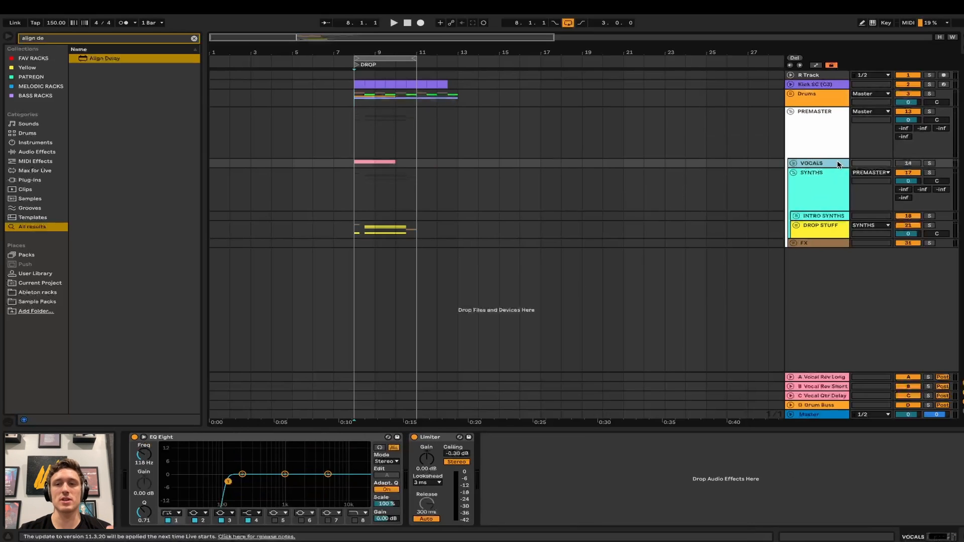
{"action": "left_click", "coordinate": [793, 163]}
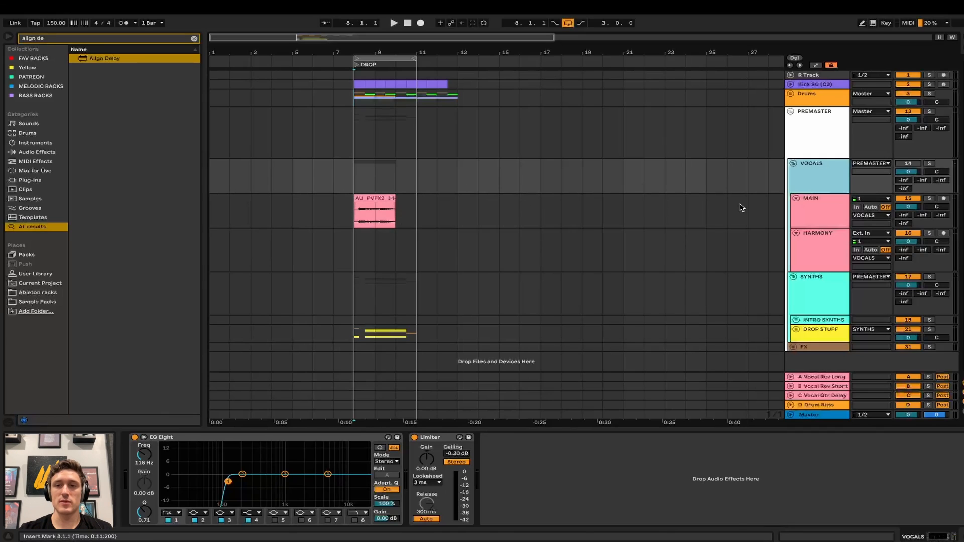
{"action": "left_click", "coordinate": [835, 216]}
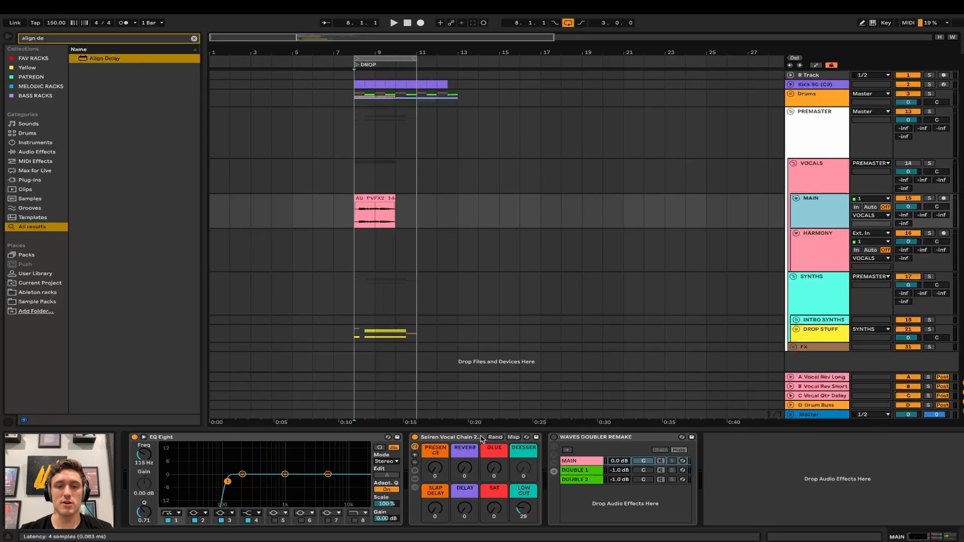
- Solo MAIN and audition Seiren macro tweaks (PRESENCE up to 80, SAT, DELAY, DEESSER), then undo them
{"action": "left_click", "coordinate": [356, 205]}
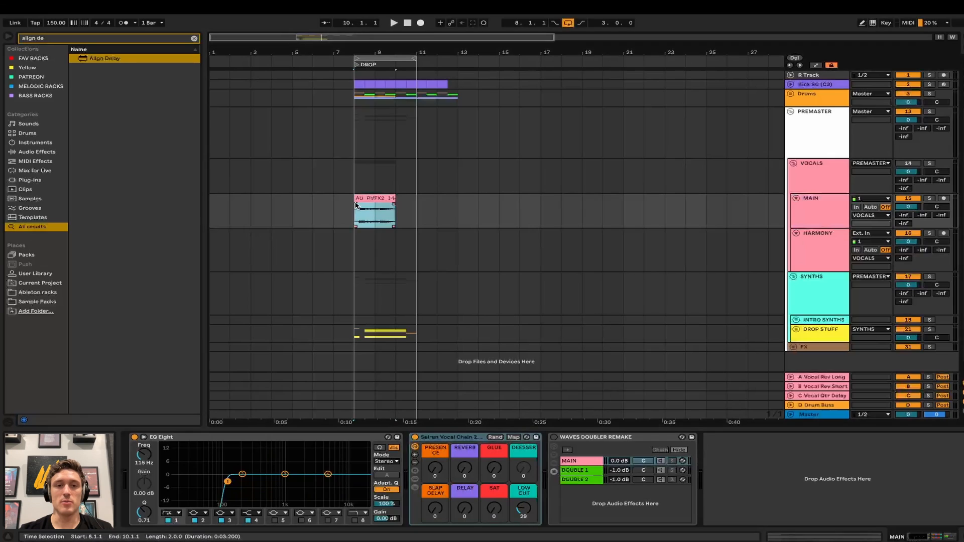
{"action": "key", "text": "s"}
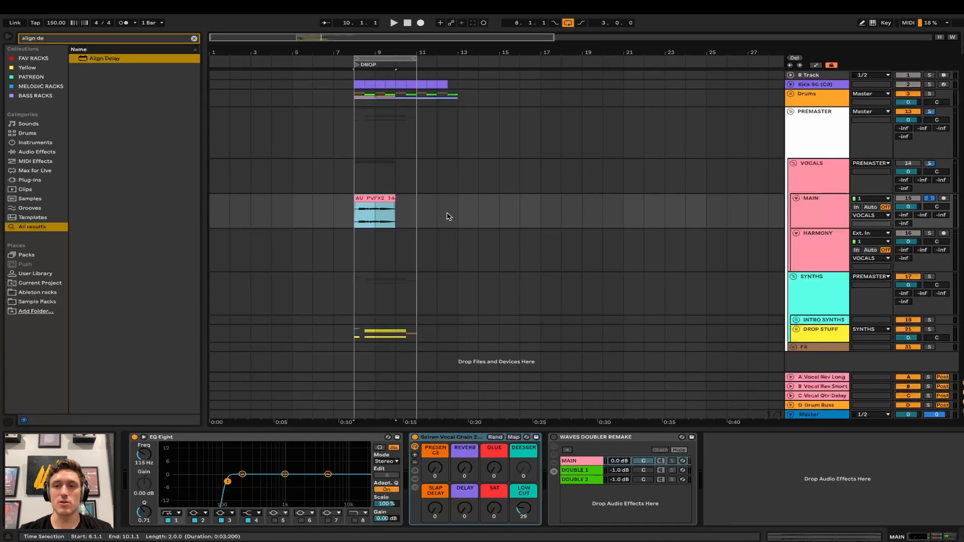
{"action": "key", "text": "space"}
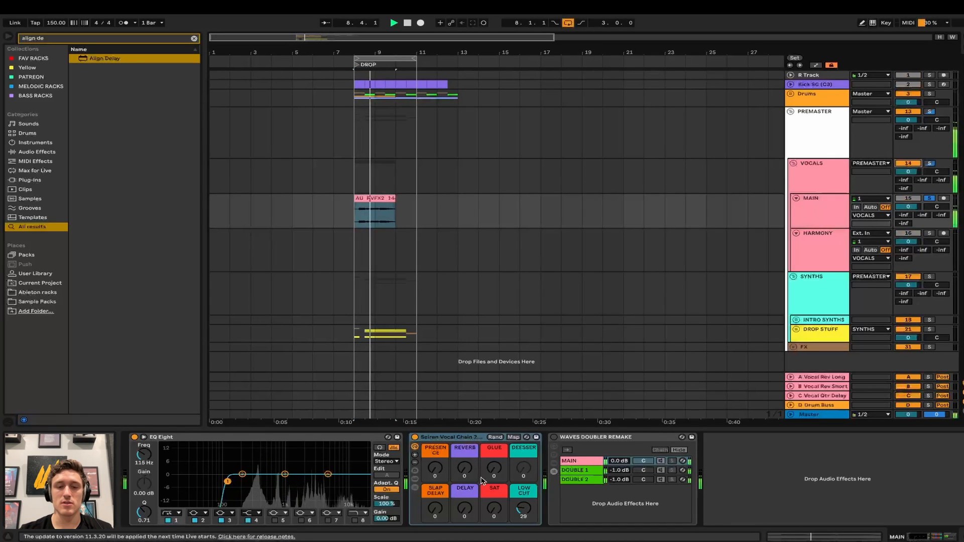
{"action": "left_click_drag", "start_coordinate": [435, 468], "coordinate": [494, 461]}
{"action": "key", "text": "space"}
{"action": "key", "text": "space"}
{"action": "left_click_drag", "start_coordinate": [494, 509], "coordinate": [465, 514]}
{"action": "left_click_drag", "start_coordinate": [524, 468], "coordinate": [523, 443]}
{"action": "left_click_drag", "start_coordinate": [435, 468], "coordinate": [464, 466]}
{"action": "left_click_drag", "start_coordinate": [435, 508], "coordinate": [435, 498]}
{"action": "key", "text": "space"}
{"action": "key", "text": "ctrl+z"}
{"action": "key", "text": "ctrl+z"}
{"action": "key", "text": "ctrl+z"}
{"action": "key", "text": "ctrl+z"}
{"action": "key", "text": "ctrl+z"}
{"action": "key", "text": "ctrl+z"}
{"action": "key", "text": "ctrl+z"}
{"action": "key", "text": "ctrl+z"}
{"action": "key", "text": "ctrl+z"}
{"action": "key", "text": "ctrl+z"}
{"action": "key", "text": "ctrl+z"}
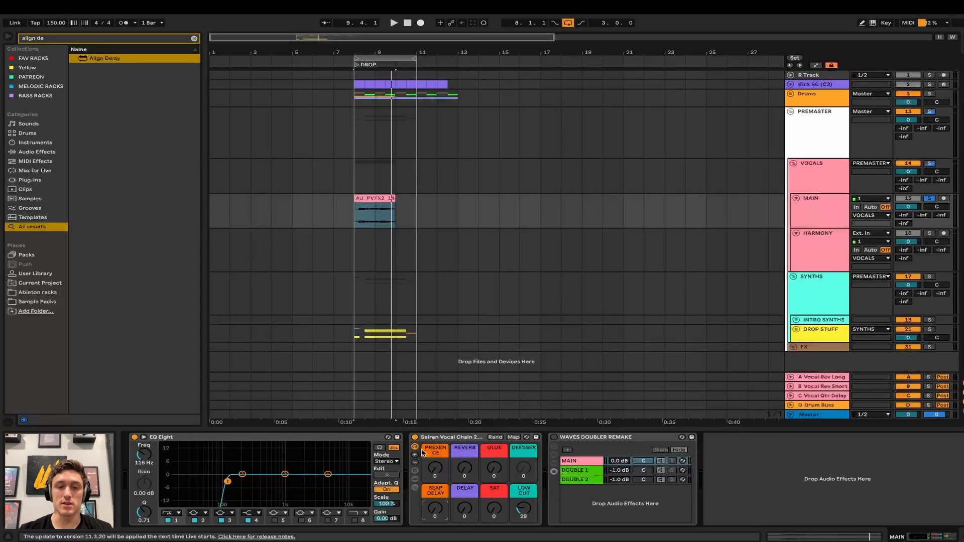
- Raise the AU PVFX2 vocal clip's gain to near 0 dB
{"action": "left_click", "coordinate": [388, 209]}
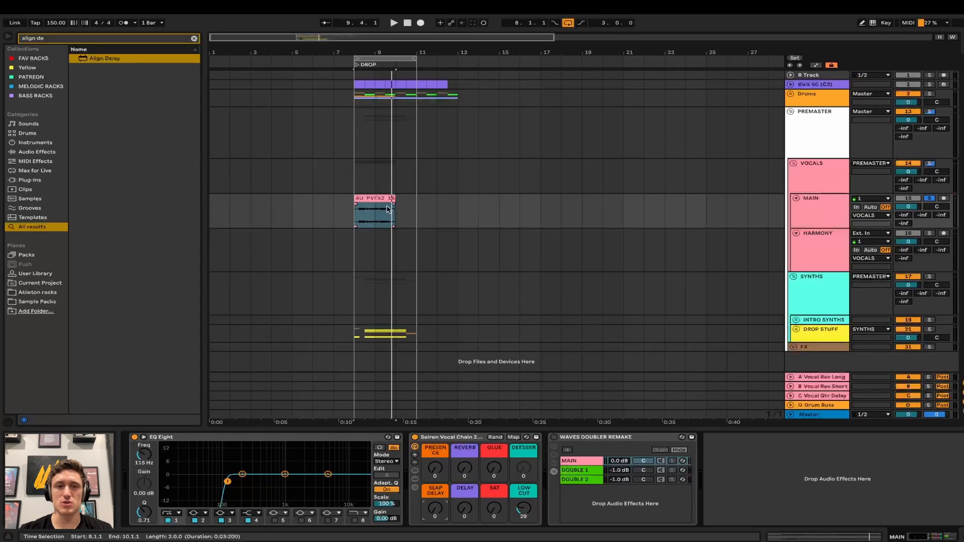
{"action": "double_click", "coordinate": [388, 209]}
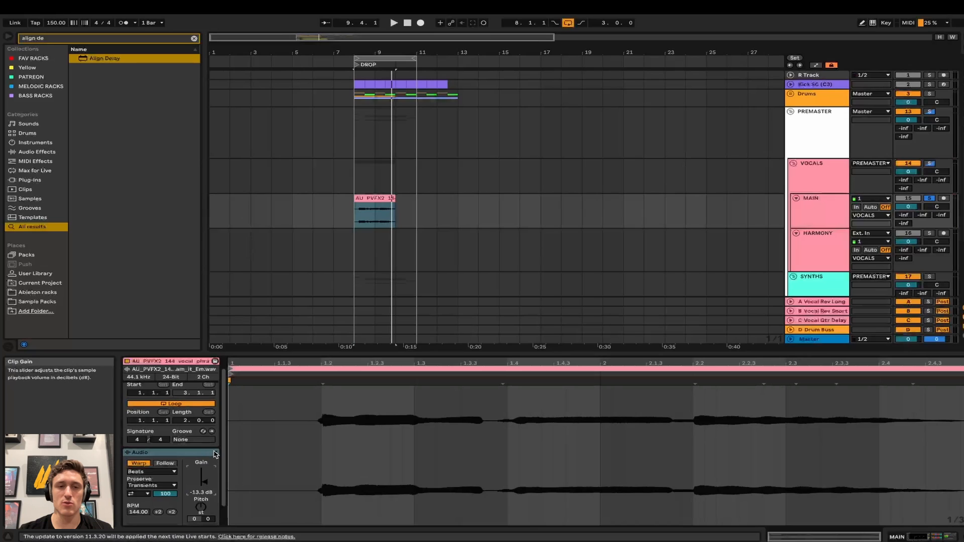
{"action": "left_click_drag", "start_coordinate": [203, 481], "coordinate": [203, 470]}
{"action": "left_click_drag", "start_coordinate": [201, 478], "coordinate": [201, 474]}
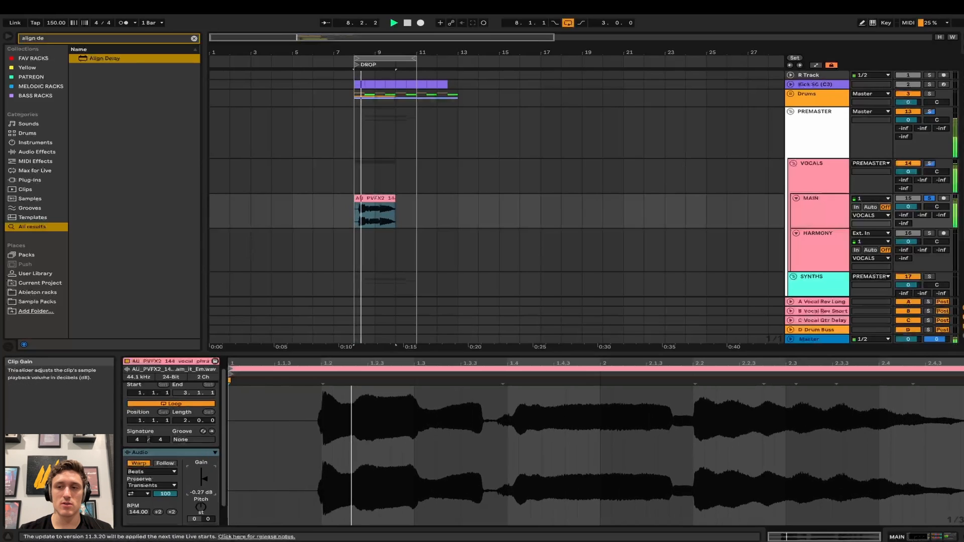
{"action": "key", "text": "space"}
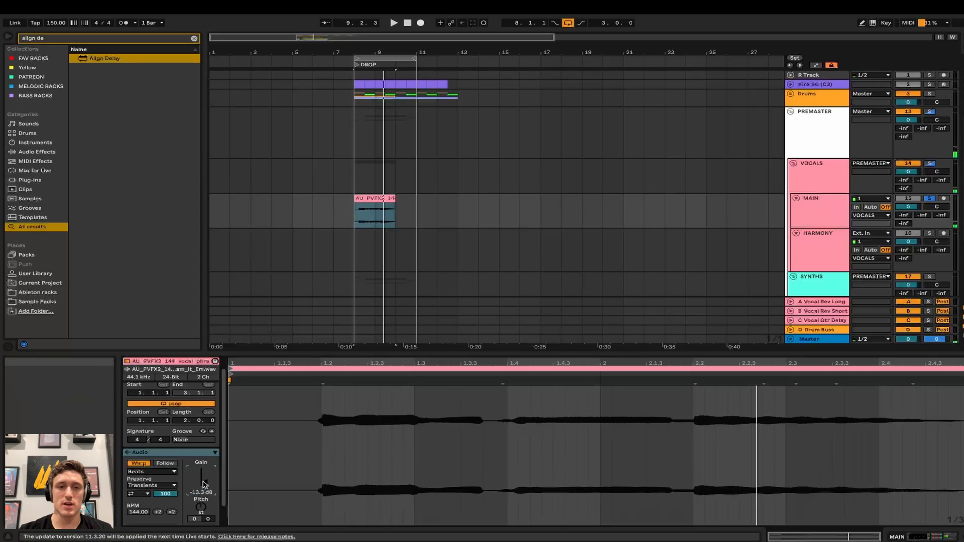
- Move Seiren Vocal Chain after Waves Doubler, enable it, and dial in SAT, GLUE and REVERB
{"action": "left_click", "coordinate": [823, 203]}
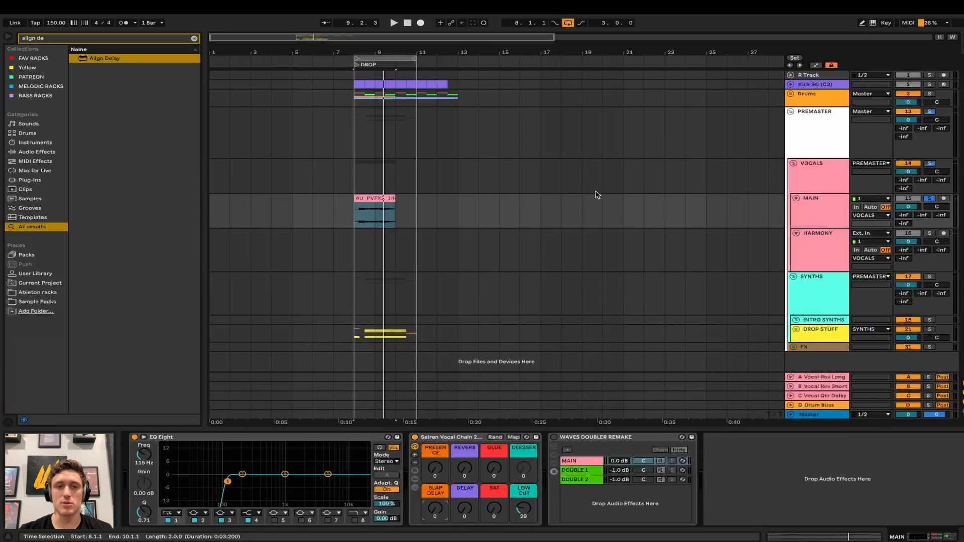
{"action": "left_click_drag", "start_coordinate": [442, 437], "coordinate": [592, 452]}
{"action": "left_click", "coordinate": [570, 437]}
{"action": "key", "text": "space"}
{"action": "left_click_drag", "start_coordinate": [650, 509], "coordinate": [644, 512]}
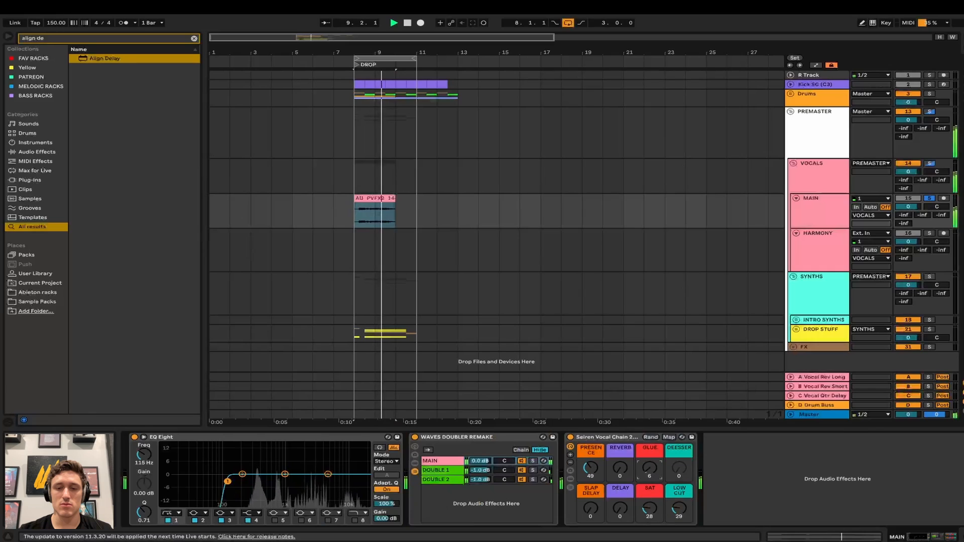
{"action": "left_click_drag", "start_coordinate": [649, 470], "coordinate": [618, 470]}
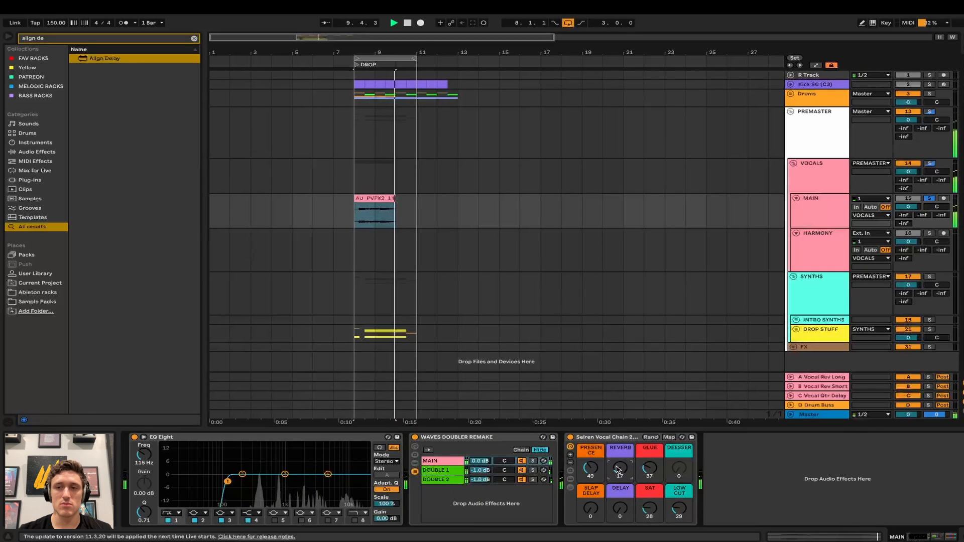
{"action": "key", "text": "space"}
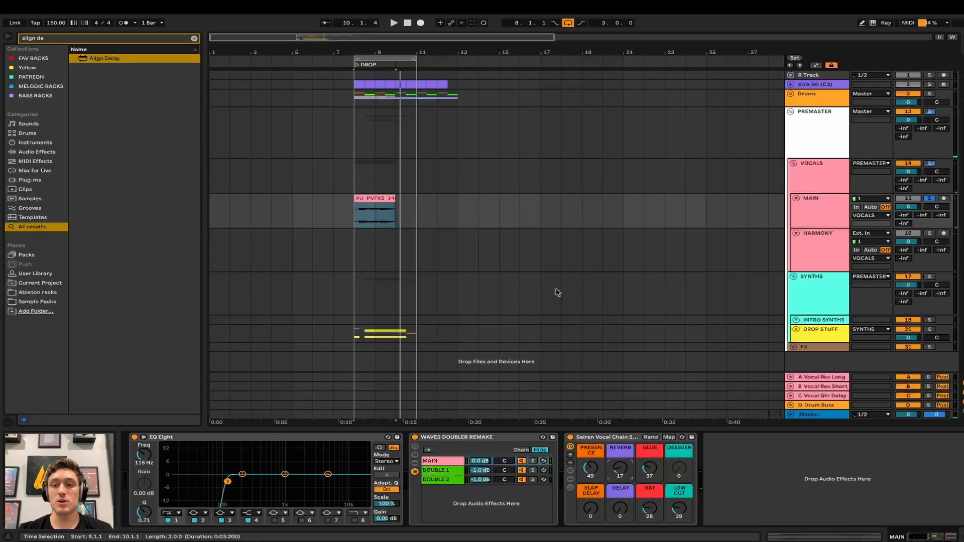
- Switch off Waves Doubler, set Seiren's REVERB macro to 0, and select the VOCALS group
{"action": "left_click", "coordinate": [415, 437]}
{"action": "double_click", "coordinate": [573, 437]}
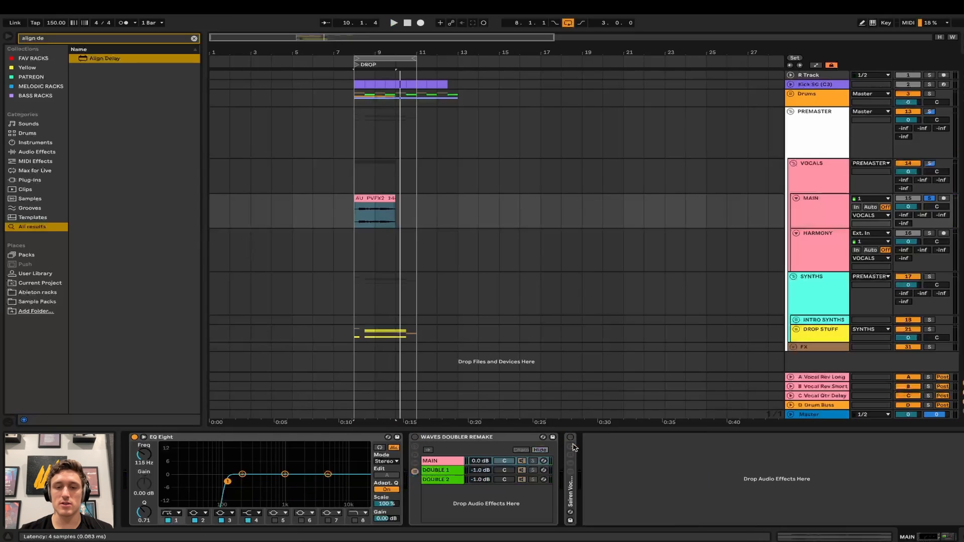
{"action": "double_click", "coordinate": [575, 480]}
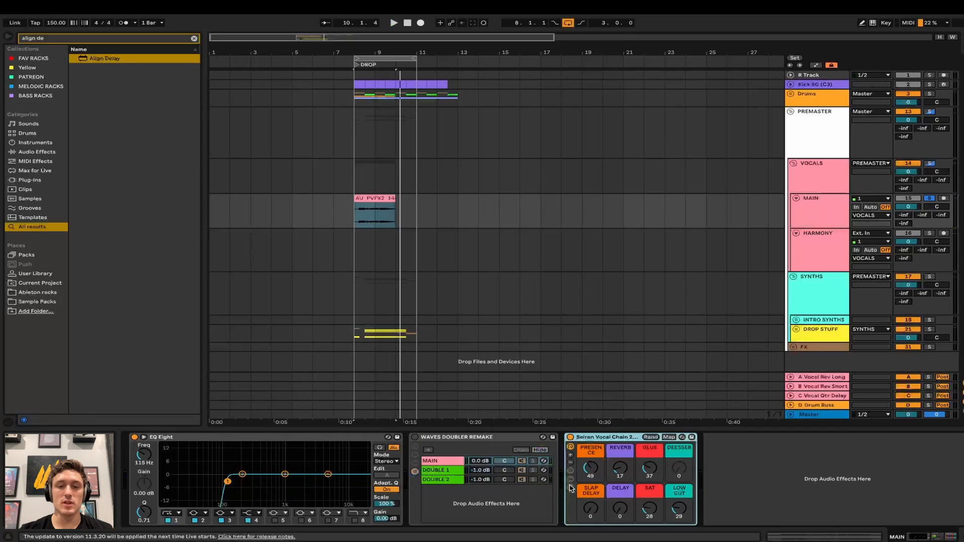
{"action": "left_click_drag", "start_coordinate": [619, 468], "coordinate": [679, 510]}
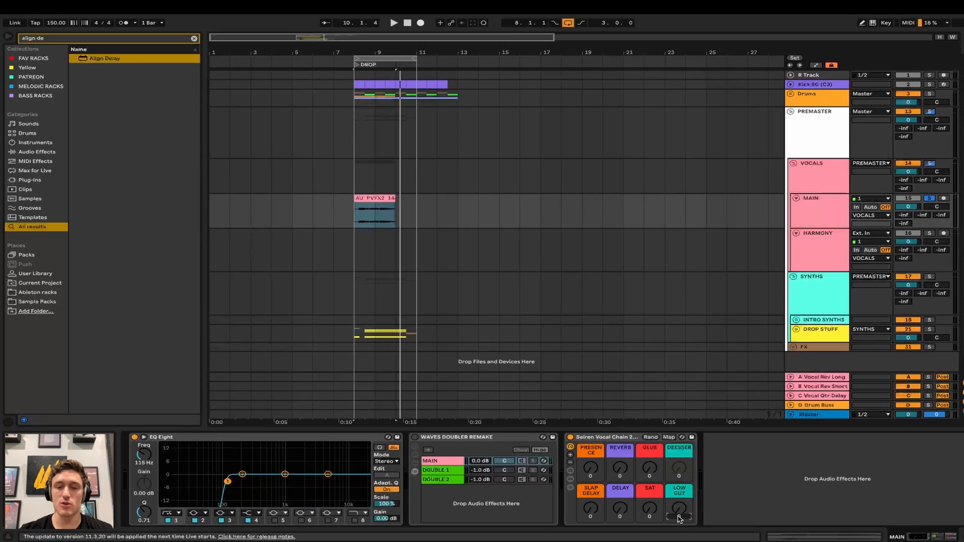
{"action": "left_click", "coordinate": [807, 185]}
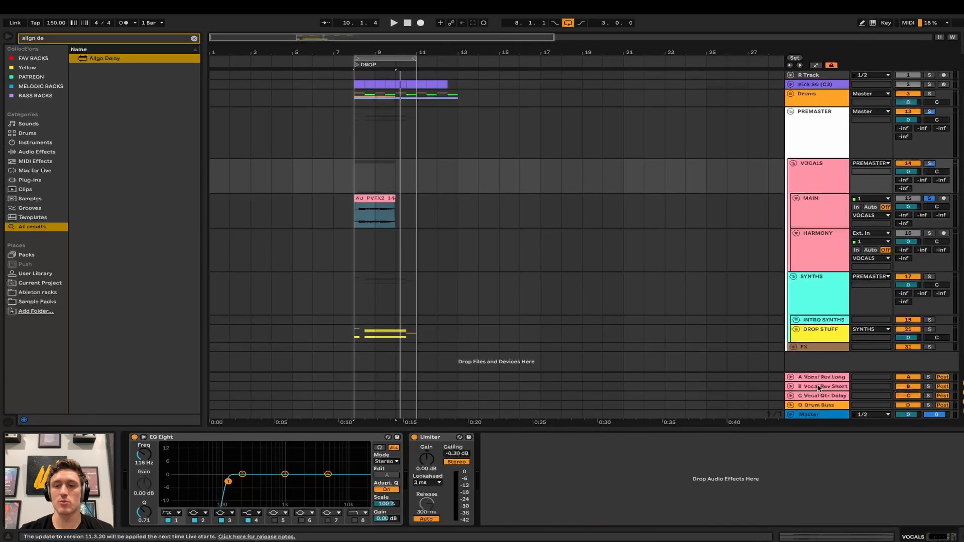
- Inspect the vocal reverb returns and send MAIN to A Vocal Rev Long at 0 dB
{"action": "left_click", "coordinate": [818, 387]}
{"action": "left_click", "coordinate": [826, 377]}
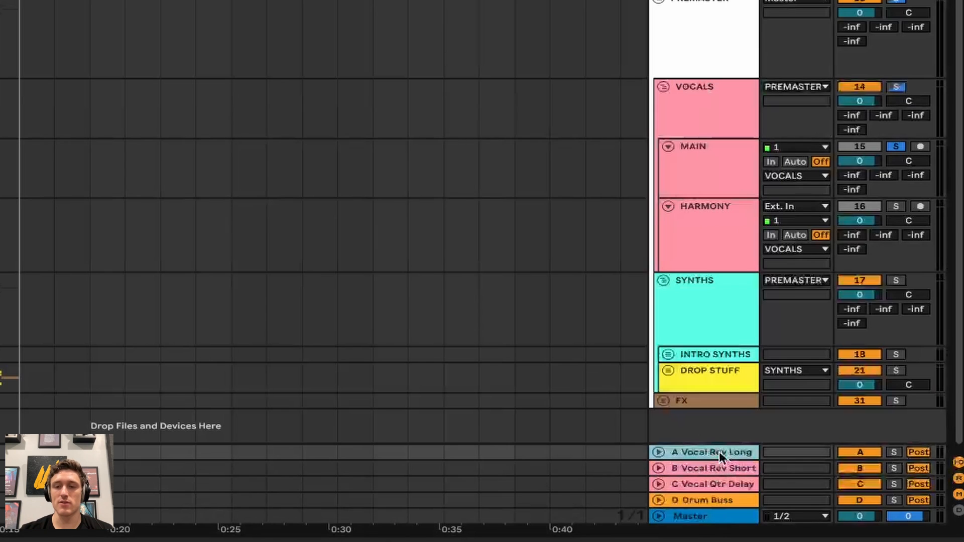
{"action": "key", "text": "Down"}
{"action": "key", "text": "Down"}
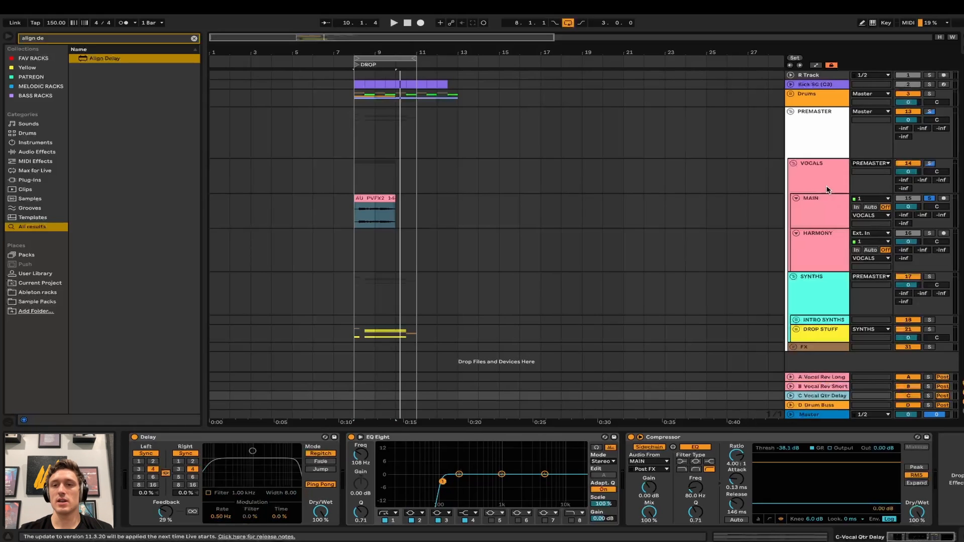
{"action": "left_click_drag", "start_coordinate": [903, 215], "coordinate": [904, 166]}
{"action": "key", "text": "space"}
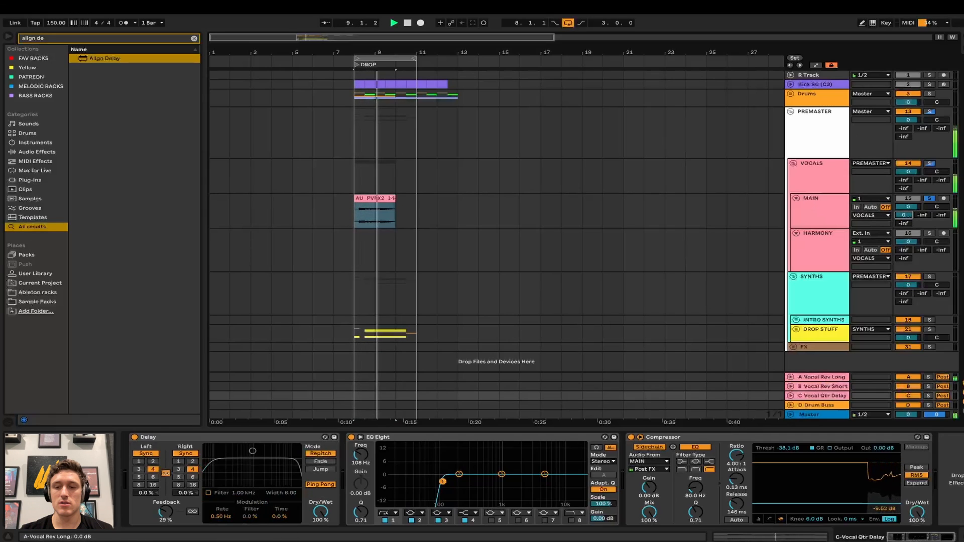
{"action": "left_click", "coordinate": [840, 385]}
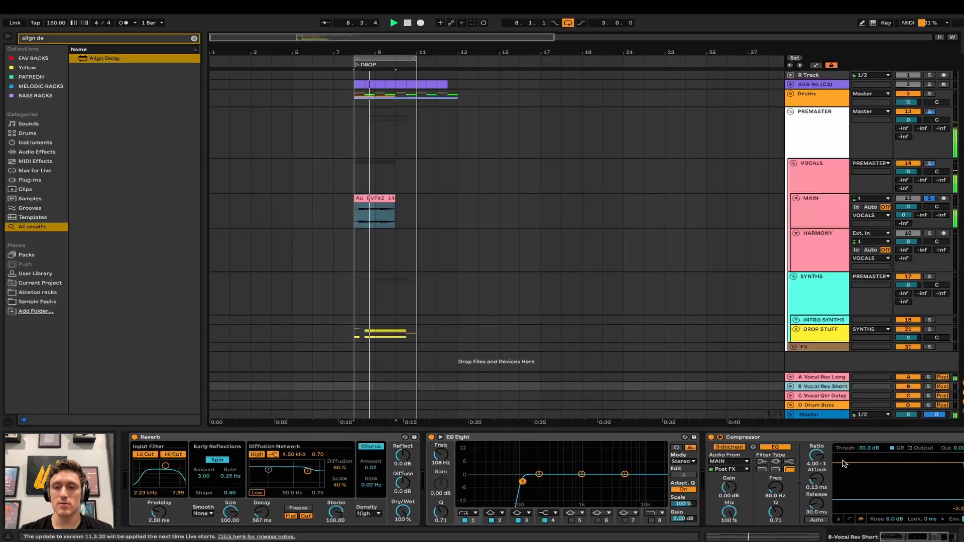
{"action": "scroll", "coordinate": [802, 482], "scroll_direction": "right", "scroll_amount": 3}
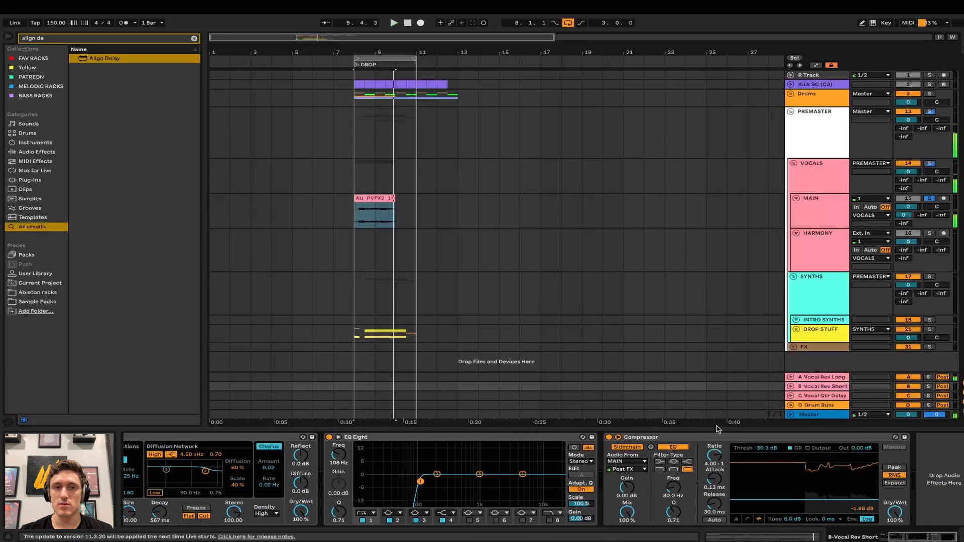
- Raise the MAIN vocal clip's gain to about -5 dB and audition the drop
{"action": "left_click", "coordinate": [383, 200]}
{"action": "double_click", "coordinate": [383, 199]}
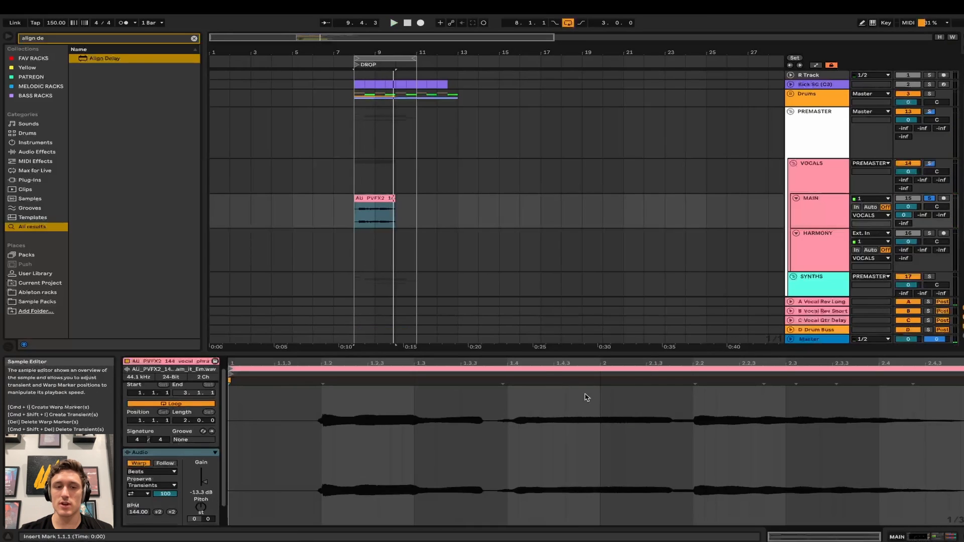
{"action": "left_click_drag", "start_coordinate": [202, 477], "coordinate": [203, 454]}
{"action": "key", "text": "space"}
{"action": "left_click", "coordinate": [814, 298]}
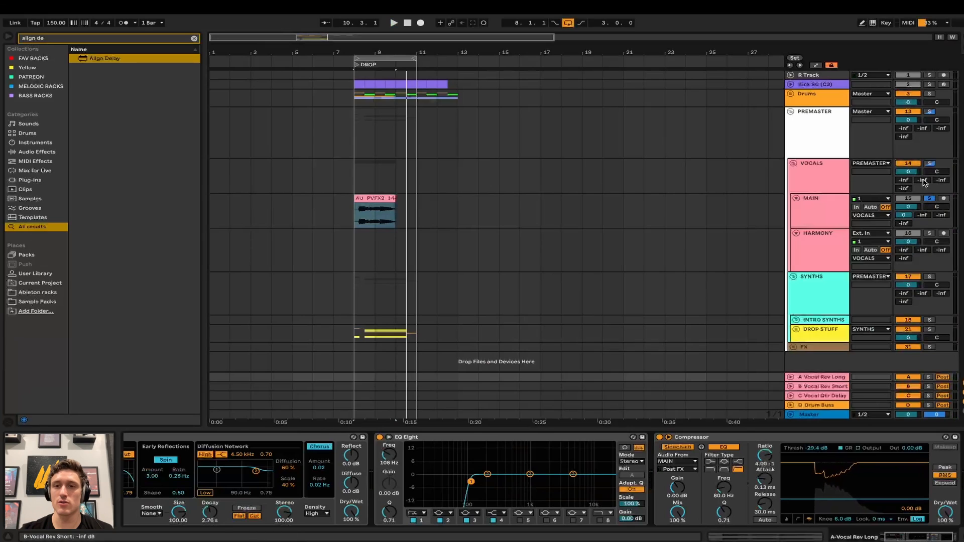
{"action": "key", "text": "space"}
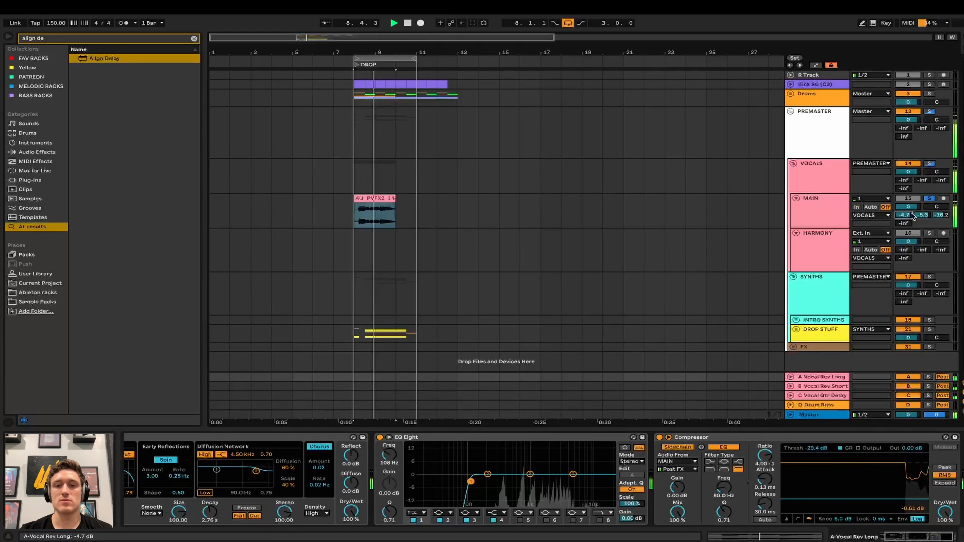
{"action": "left_click", "coordinate": [832, 207]}
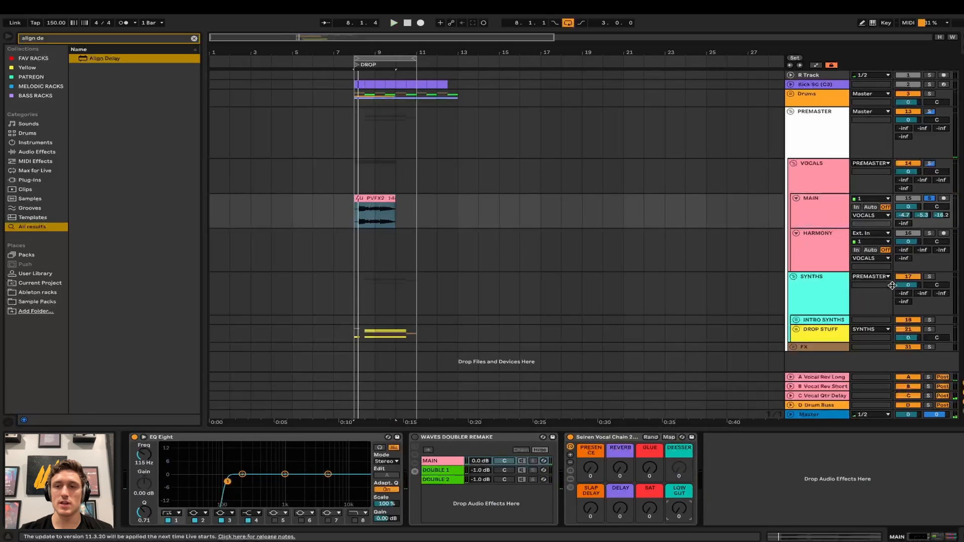
- Turn off MAIN's long reverb send and delete the vocal phrase clip
{"action": "left_click_drag", "start_coordinate": [905, 215], "coordinate": [943, 221]}
{"action": "left_click", "coordinate": [371, 198]}
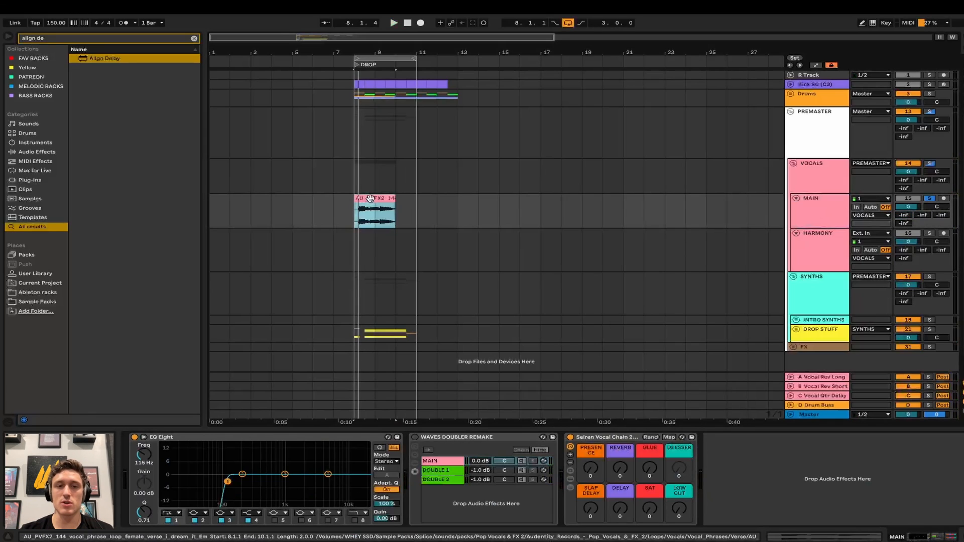
{"action": "key", "text": "Delete"}
- Fold the Doubler device and the VOCALS group, then show the SYNTHS group's chain
{"action": "left_click", "coordinate": [817, 232]}
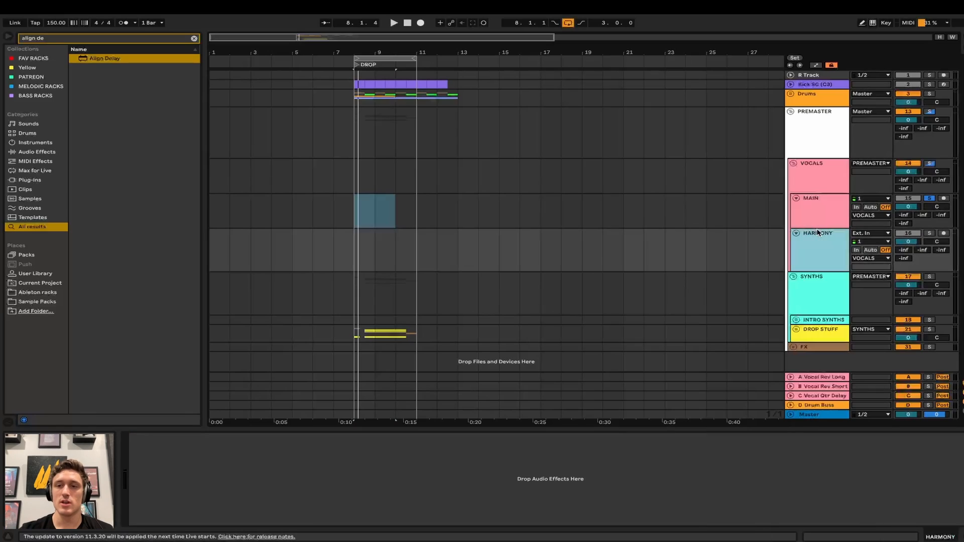
{"action": "left_click", "coordinate": [812, 182]}
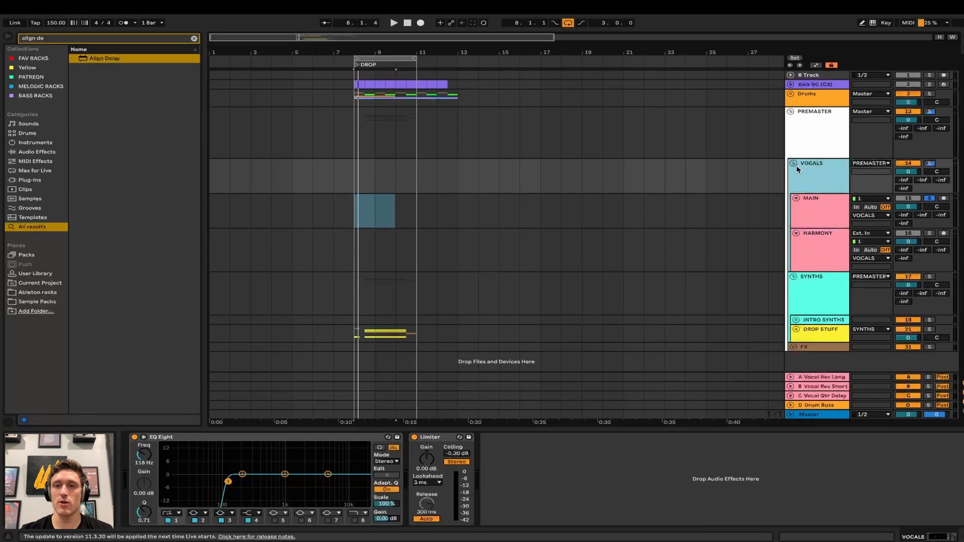
{"action": "left_click", "coordinate": [829, 218]}
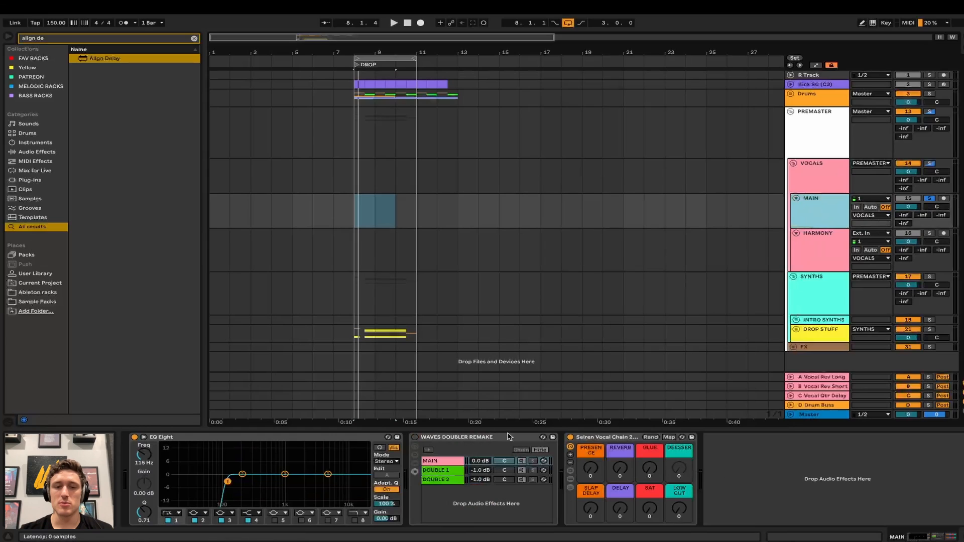
{"action": "double_click", "coordinate": [504, 437]}
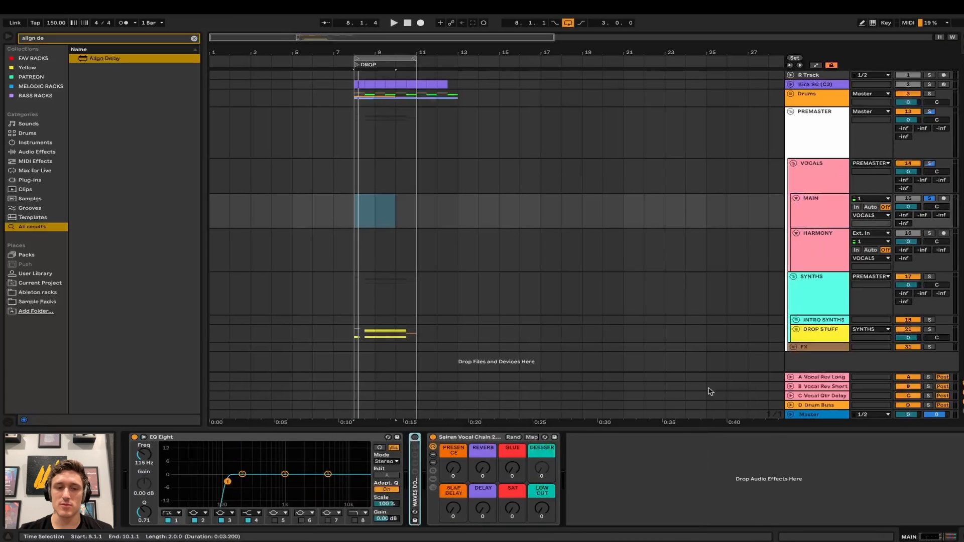
{"action": "left_click", "coordinate": [793, 164]}
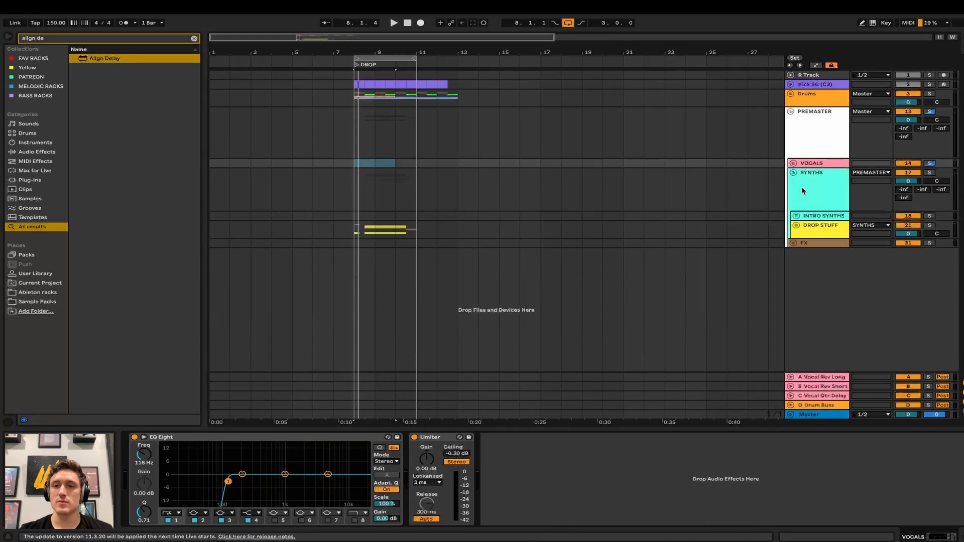
{"action": "left_click", "coordinate": [803, 191]}
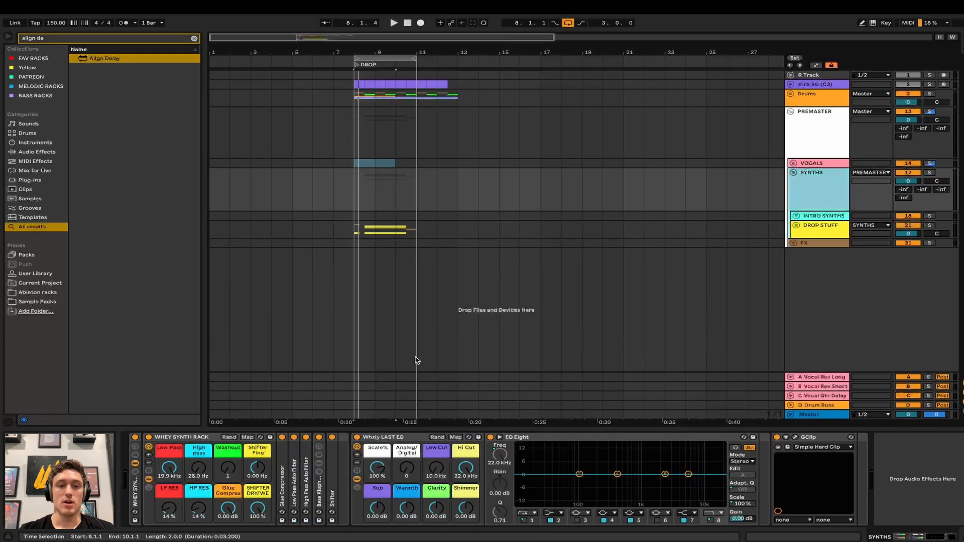
- Collapse WHEY SYNTH RACK to its macros, nudge the Clarity macro up, and select INTRO SYNTHS
{"action": "left_click", "coordinate": [149, 480]}
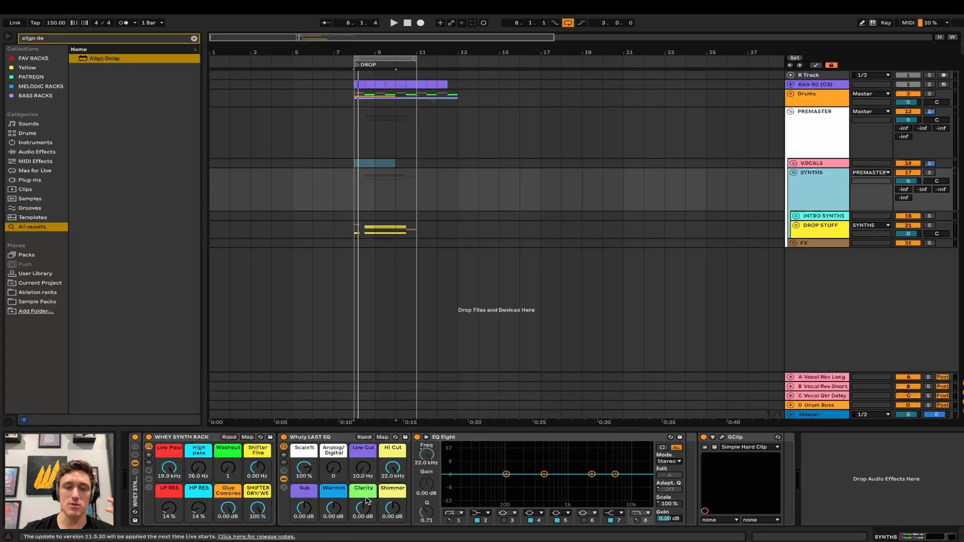
{"action": "left_click_drag", "start_coordinate": [363, 508], "coordinate": [392, 506]}
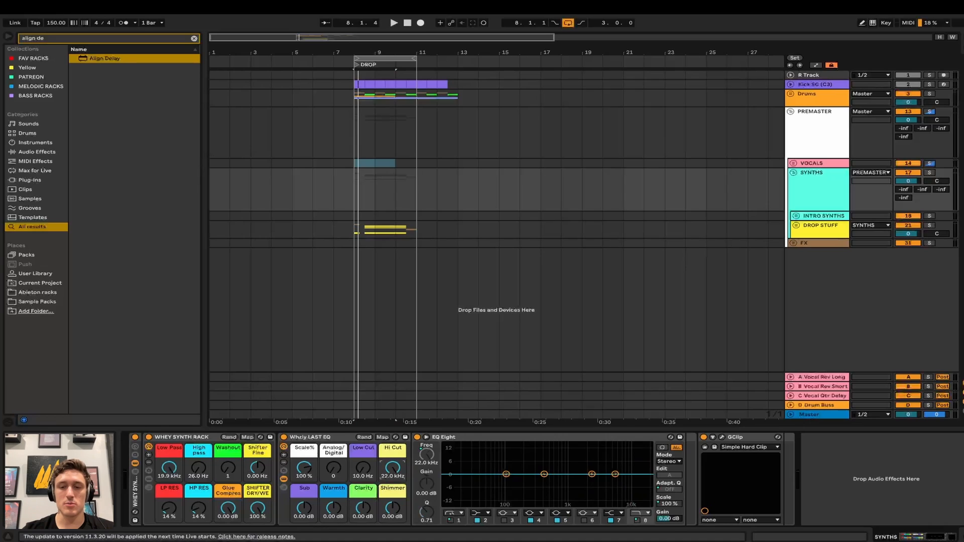
{"action": "left_click", "coordinate": [804, 217]}
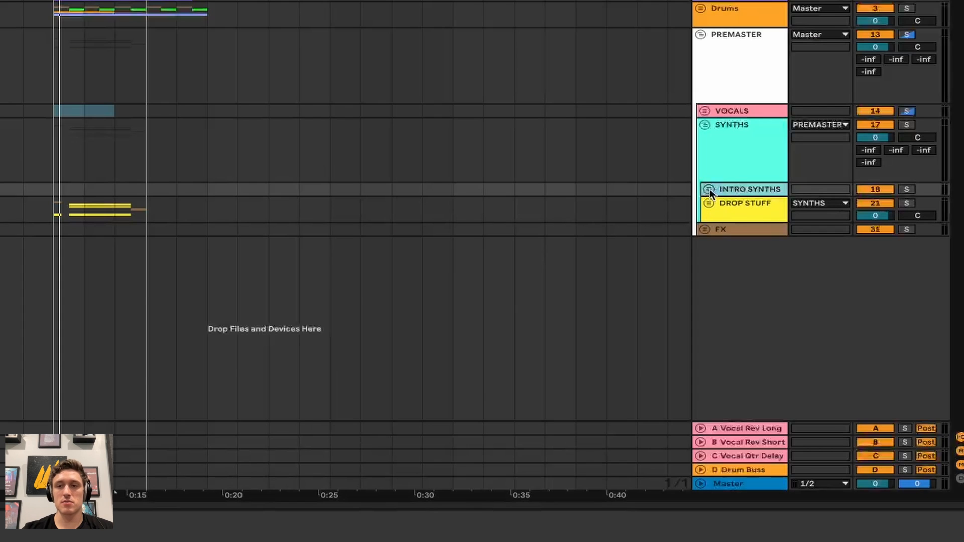
- Unfold INTRO SYNTHS, inspect the SERUM and Grand Piano tracks, and fold it again
{"action": "left_click", "coordinate": [709, 190]}
{"action": "left_click", "coordinate": [745, 277]}
{"action": "left_click", "coordinate": [733, 312]}
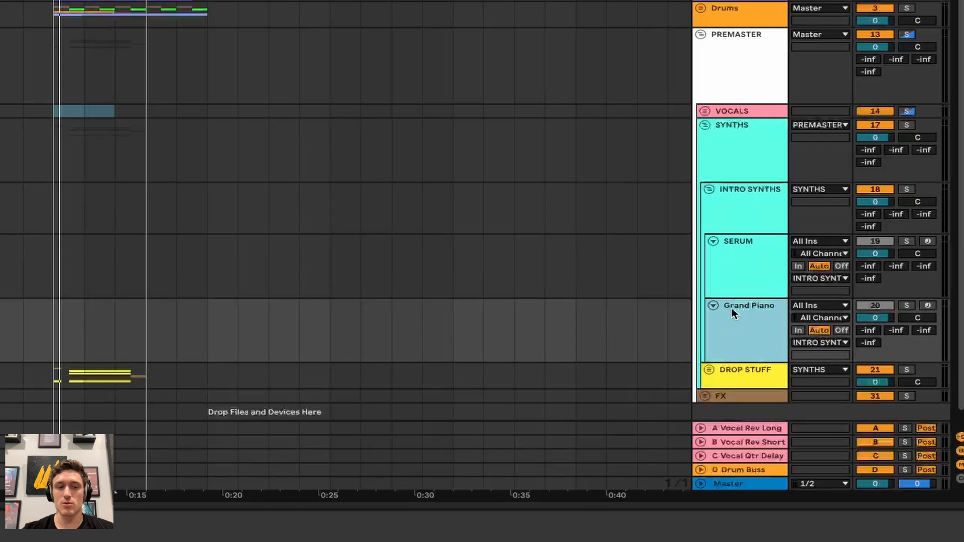
{"action": "left_click", "coordinate": [708, 188]}
- Unfold DROP STUFF and inspect its No Low, SUB, WHITE NOISE and SUB Serum devices
{"action": "left_click", "coordinate": [724, 209]}
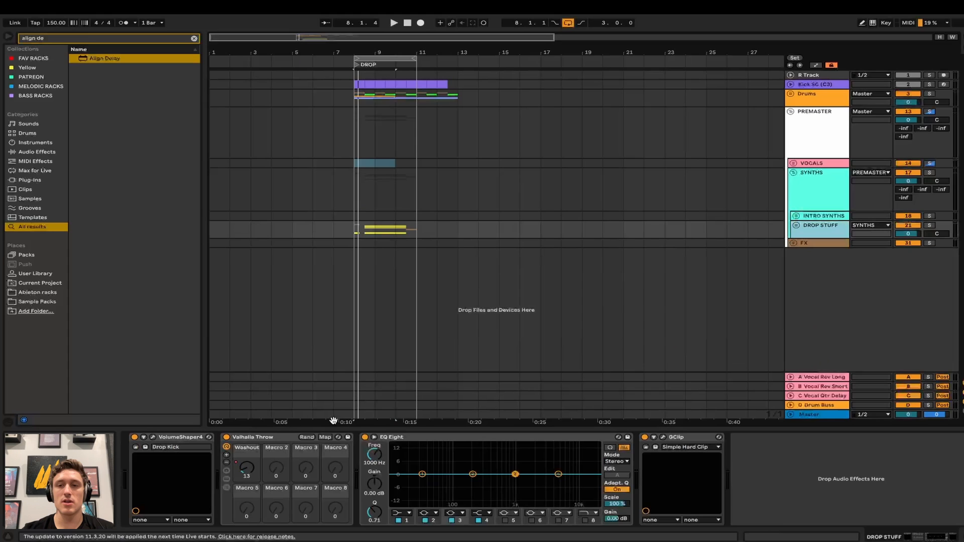
{"action": "left_click", "coordinate": [796, 226]}
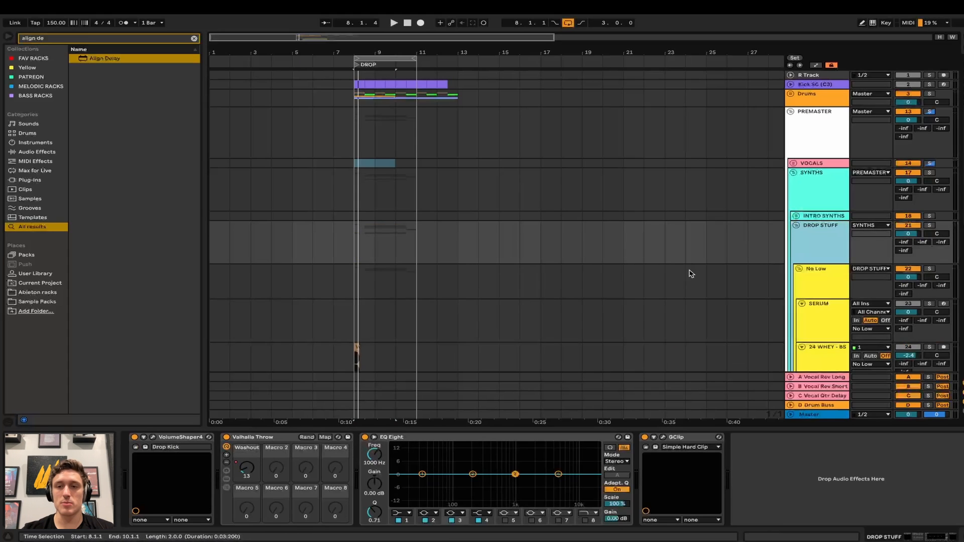
{"action": "scroll", "coordinate": [689, 271], "scroll_direction": "down", "scroll_amount": 5}
{"action": "left_click", "coordinate": [814, 156]}
{"action": "scroll", "coordinate": [742, 210], "scroll_direction": "down", "scroll_amount": 5}
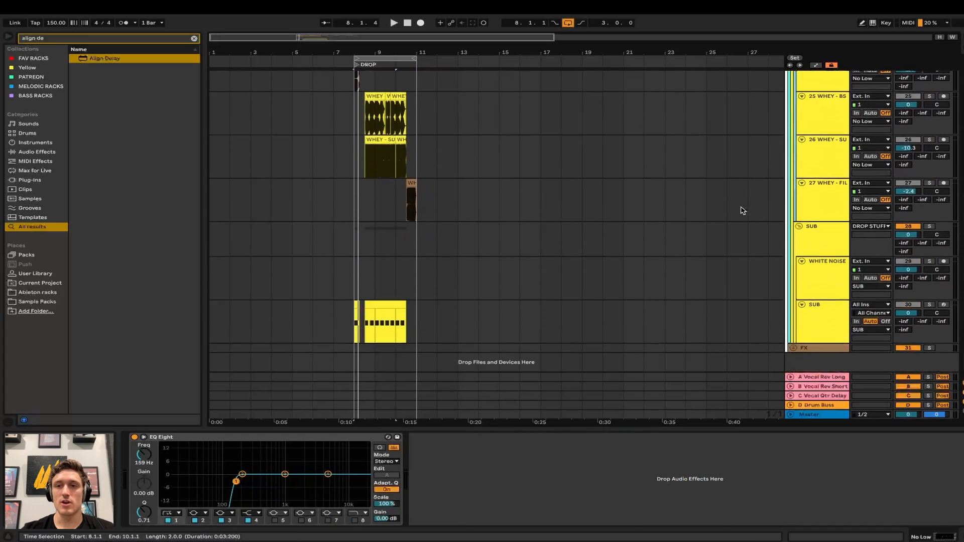
{"action": "left_click", "coordinate": [805, 260]}
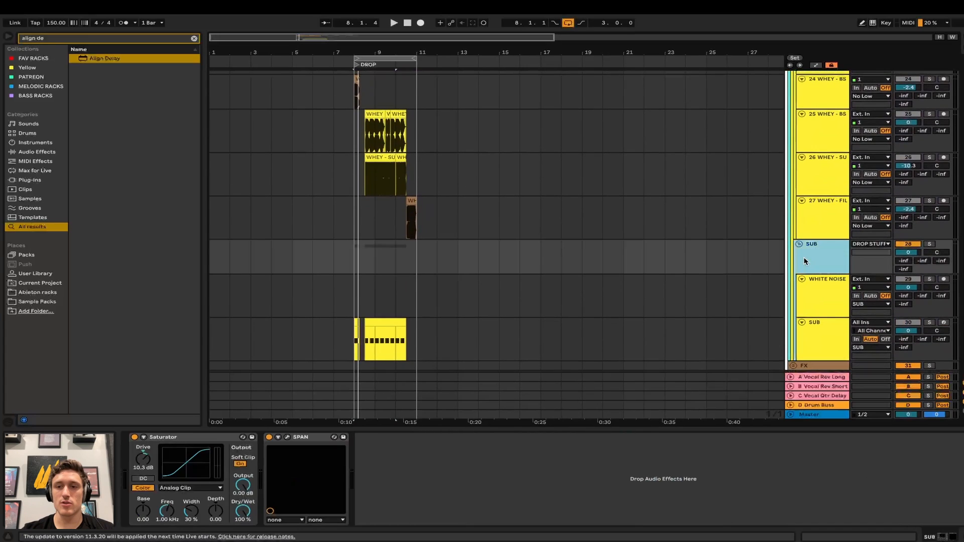
{"action": "left_click", "coordinate": [816, 290]}
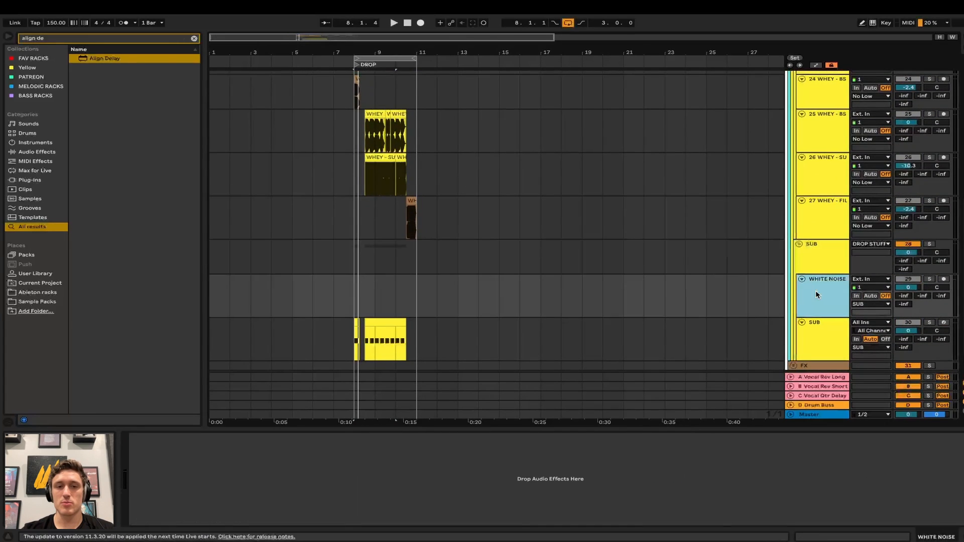
{"action": "left_click", "coordinate": [812, 344]}
{"action": "scroll", "coordinate": [350, 329], "scroll_direction": "down", "scroll_amount": 1}
- Solo the SUB track and play the sub bass from inside its clip
{"action": "left_click", "coordinate": [353, 324]}
{"action": "key", "text": "s"}
{"action": "key", "text": "space"}
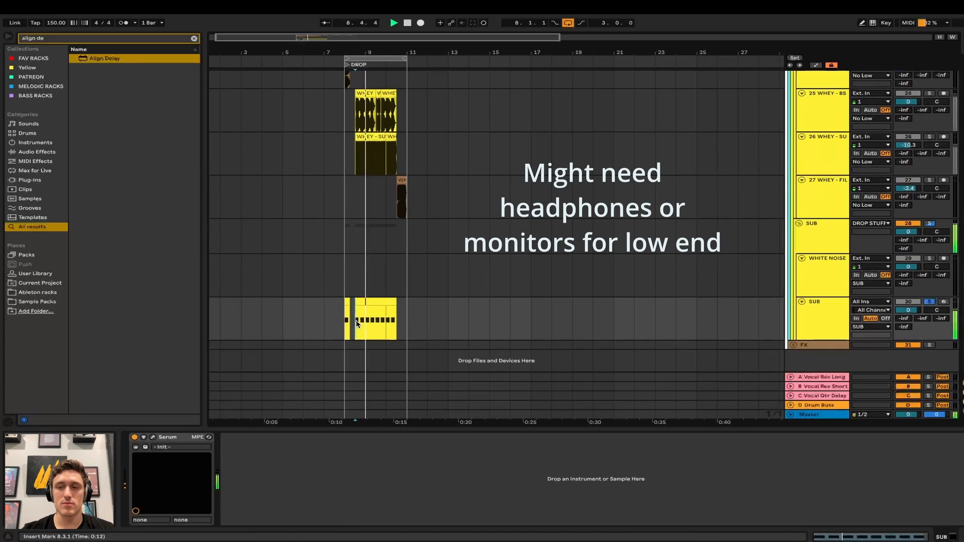
{"action": "key", "text": "space"}
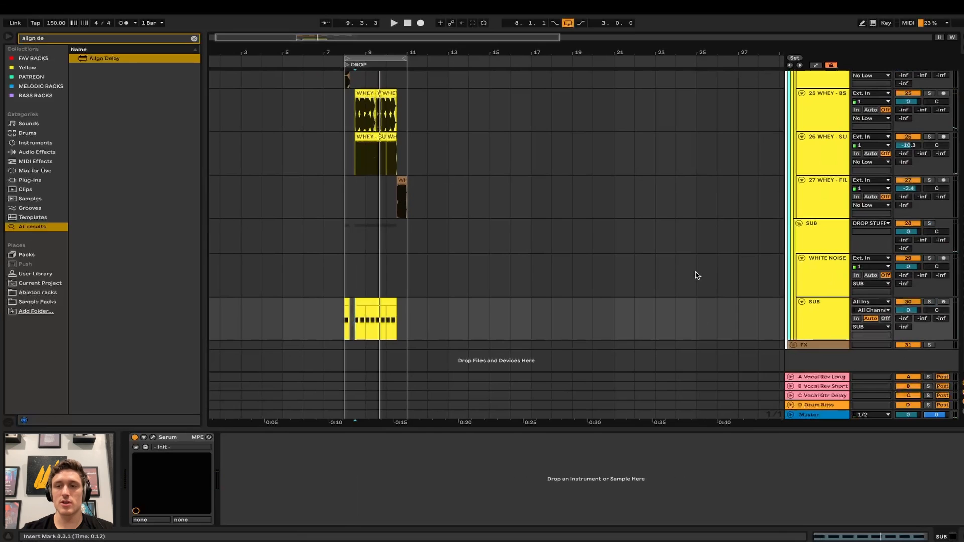
- Check No Low and DROP STUFF, then fold the DROP STUFF and SYNTHS groups
{"action": "scroll", "coordinate": [686, 276], "scroll_direction": "up", "scroll_amount": 10}
{"action": "scroll", "coordinate": [695, 275], "scroll_direction": "up", "scroll_amount": 1}
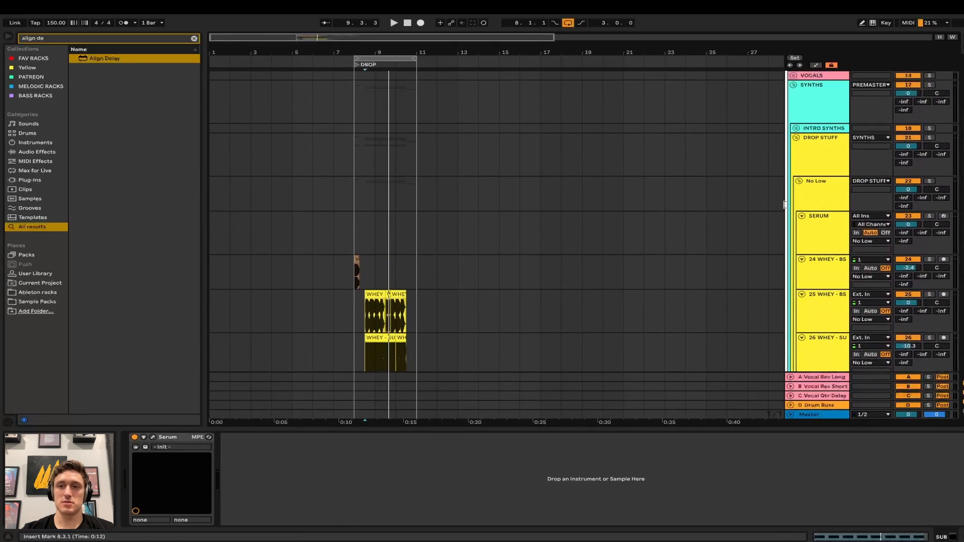
{"action": "left_click", "coordinate": [831, 188]}
{"action": "left_click", "coordinate": [810, 151]}
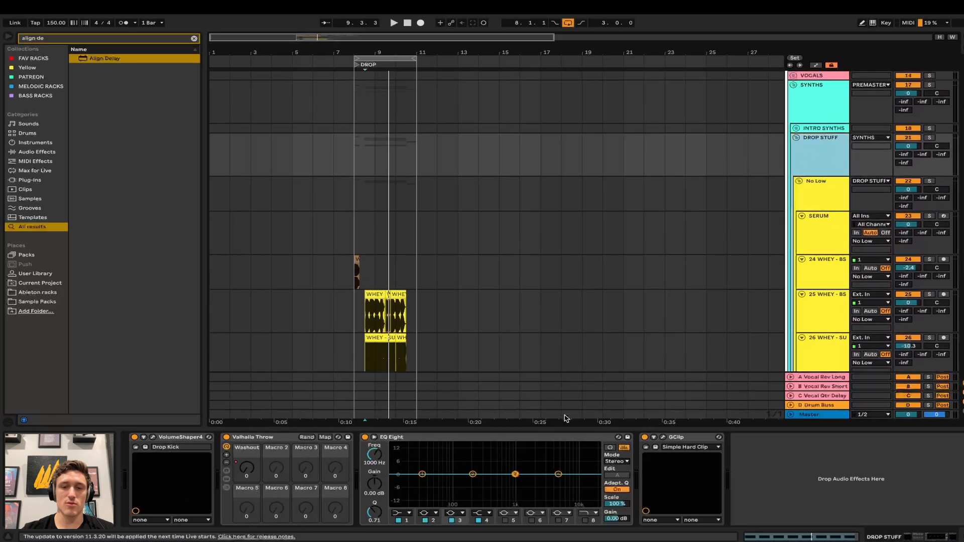
{"action": "left_click", "coordinate": [798, 139]}
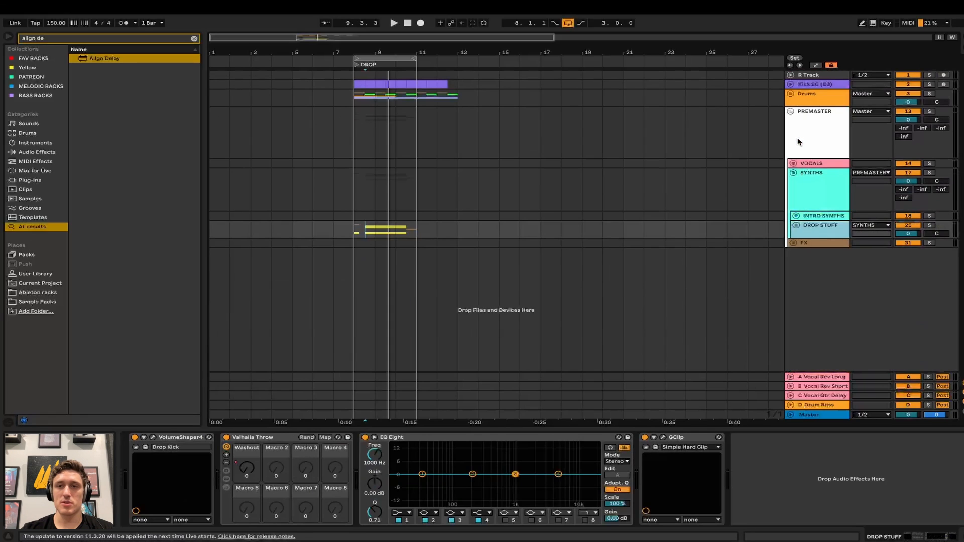
{"action": "left_click", "coordinate": [793, 172]}
- Unfold the FX group, check FX 1 and Drop Fx, and show the WHEY DROP FX rack's devices
{"action": "left_click", "coordinate": [793, 191]}
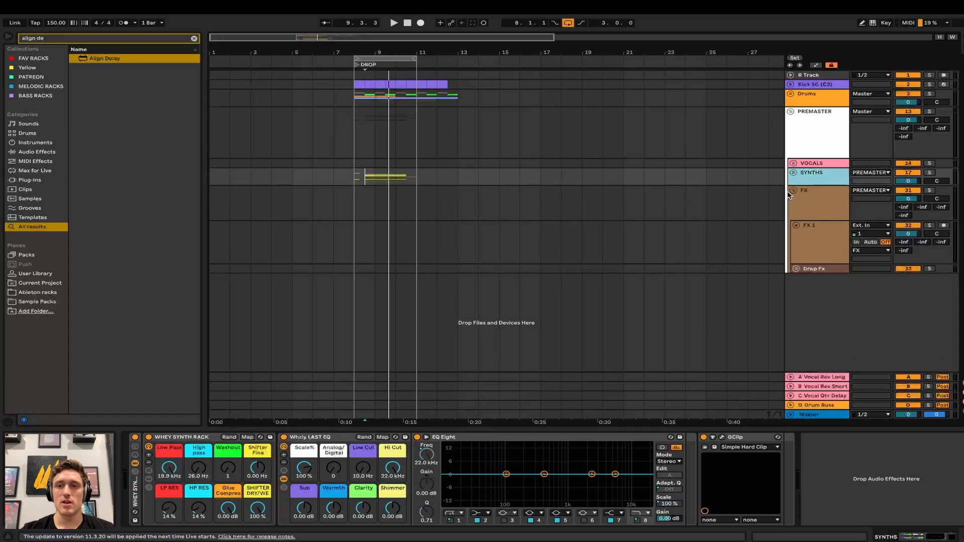
{"action": "left_click", "coordinate": [802, 202]}
{"action": "left_click", "coordinate": [810, 228]}
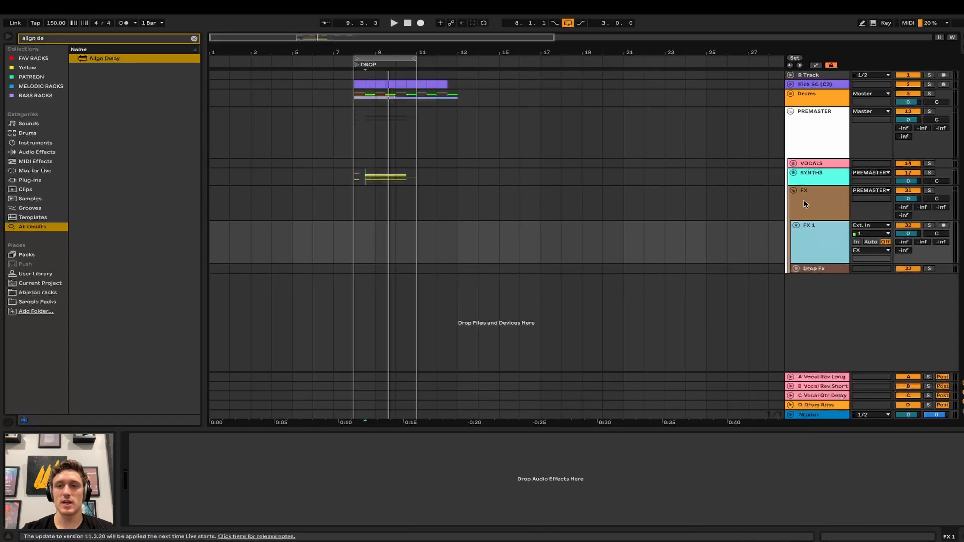
{"action": "left_click", "coordinate": [802, 270]}
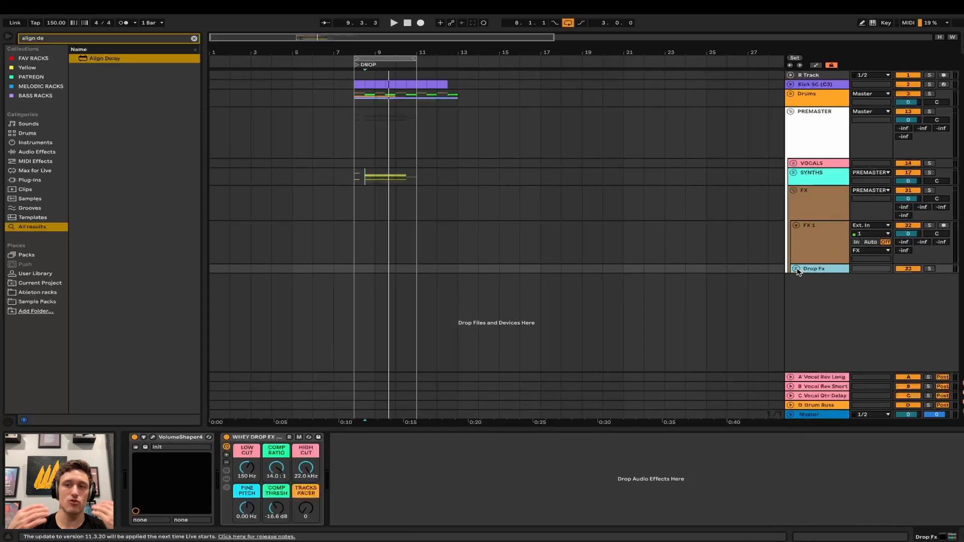
{"action": "left_click", "coordinate": [797, 270]}
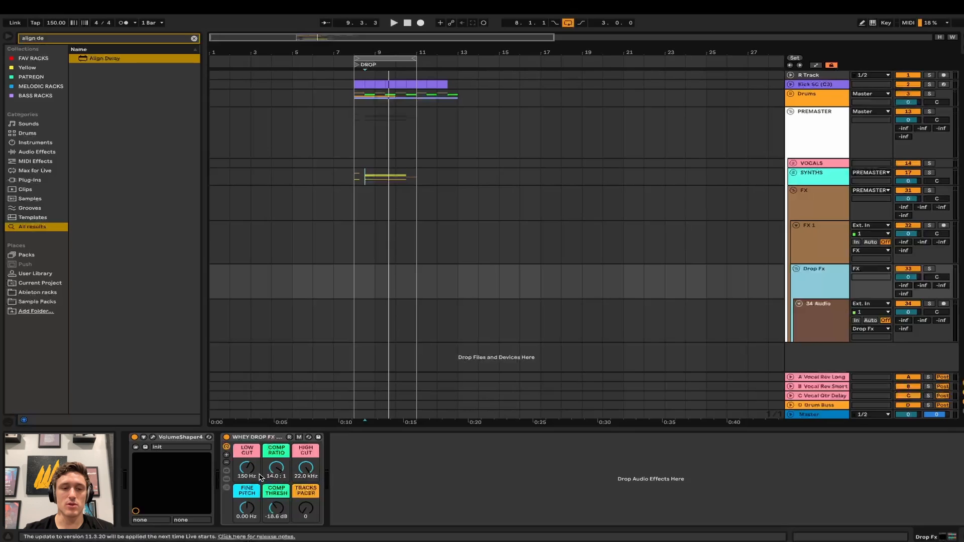
{"action": "left_click", "coordinate": [226, 480]}
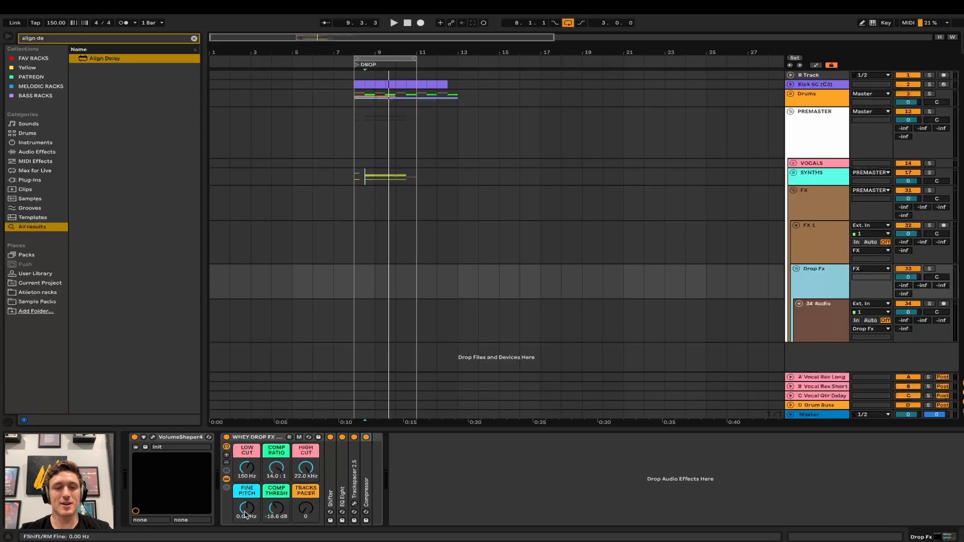
- Expand Trackspacer 2.5, limit the TRACKSPACER macro's Max to 50%, and open the plugin
{"action": "double_click", "coordinate": [355, 497]}
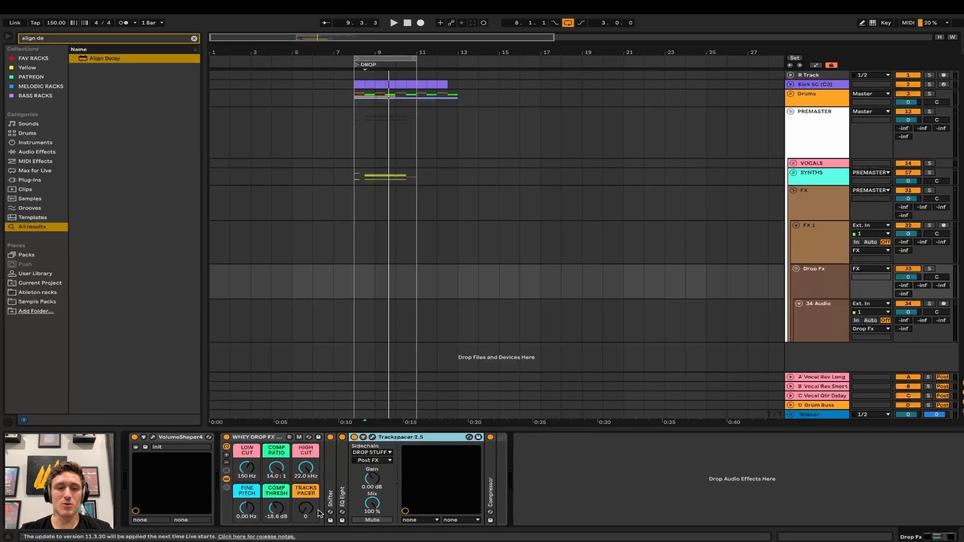
{"action": "left_click", "coordinate": [300, 438]}
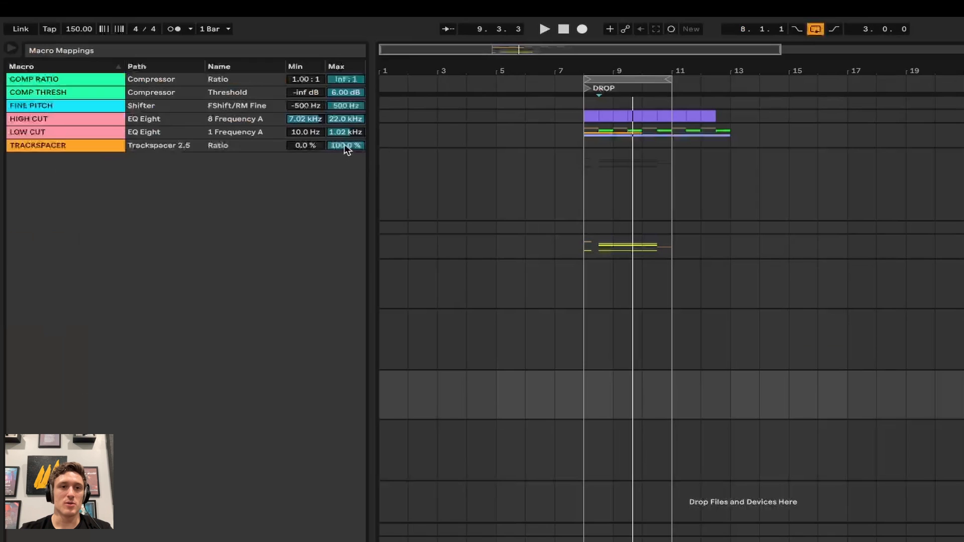
{"action": "left_click_drag", "start_coordinate": [245, 105], "coordinate": [244, 151]}
{"action": "mouse_move", "coordinate": [337, 145]}
{"action": "left_mouse_down"}
{"action": "mouse_move", "coordinate": [336, 136]}
{"action": "mouse_move", "coordinate": [345, 147]}
{"action": "left_mouse_up"}
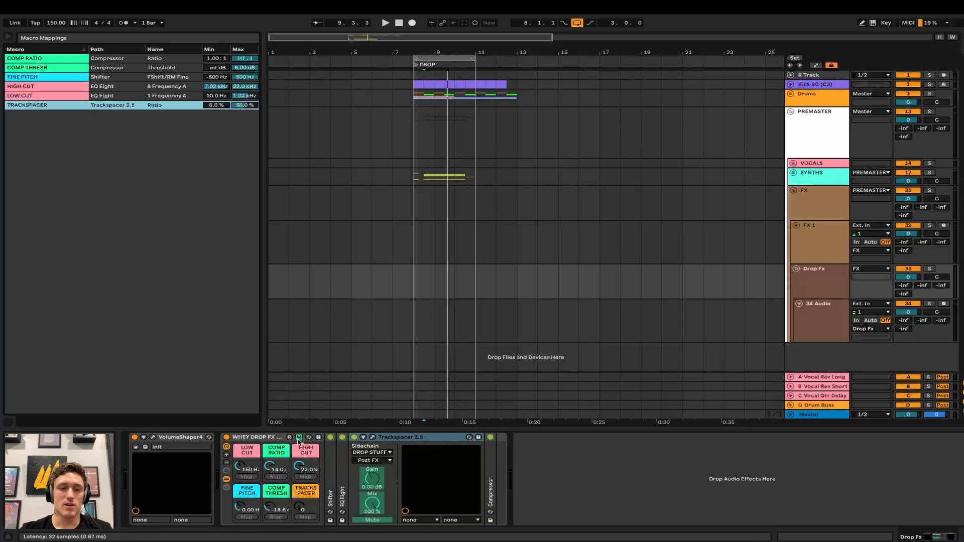
{"action": "left_click", "coordinate": [388, 440]}
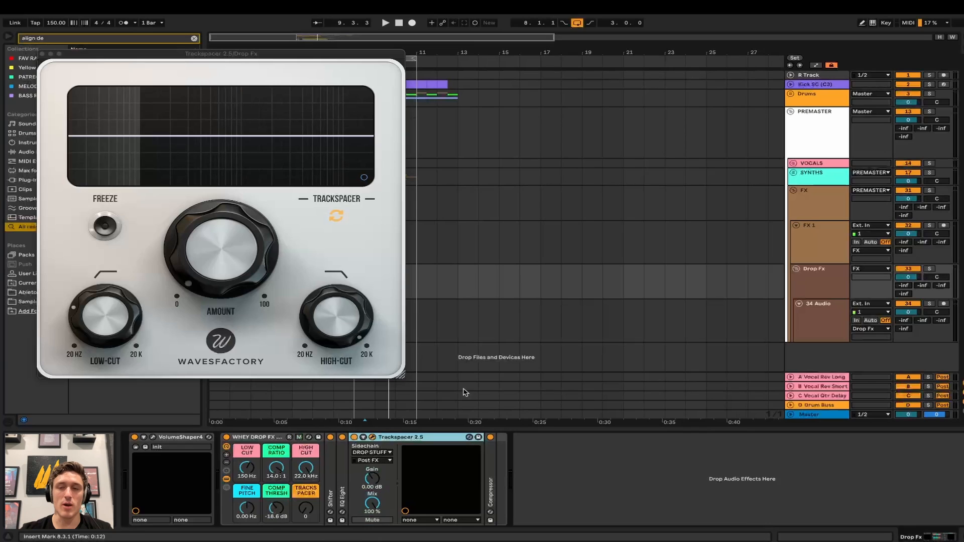
- Turn up Trackspacer's Amount, preview the ducking during playback, and close the plugin window
{"action": "mouse_move", "coordinate": [184, 284]}
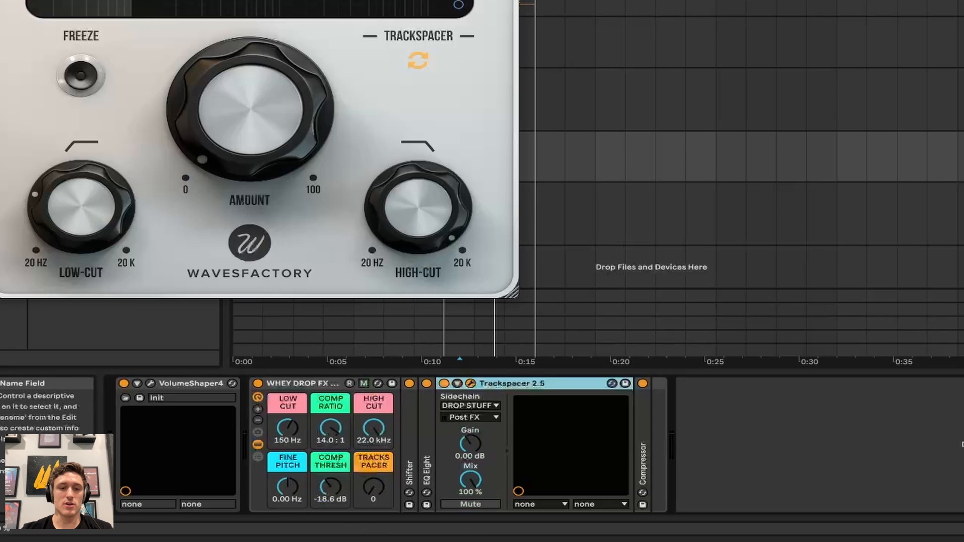
{"action": "left_click_drag", "start_coordinate": [305, 509], "coordinate": [306, 477]}
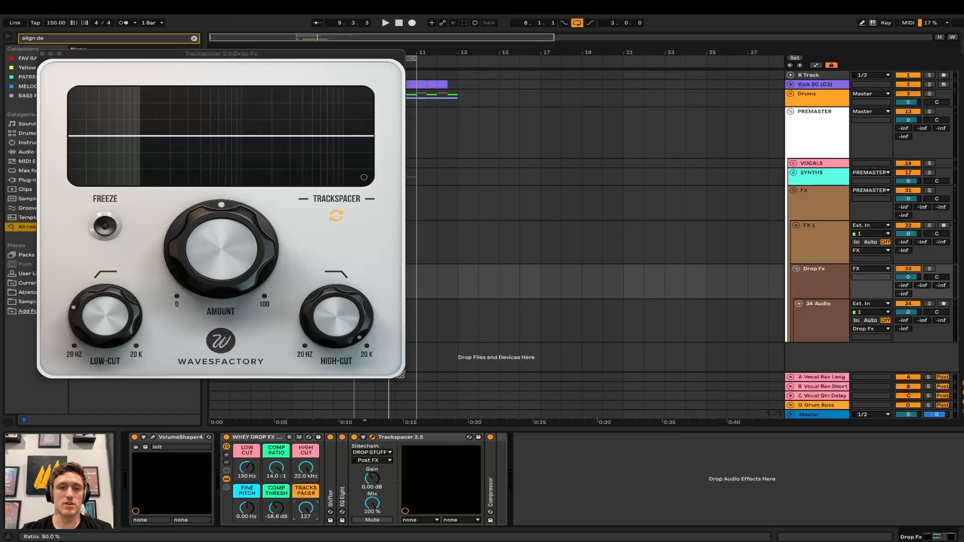
{"action": "key", "text": "space"}
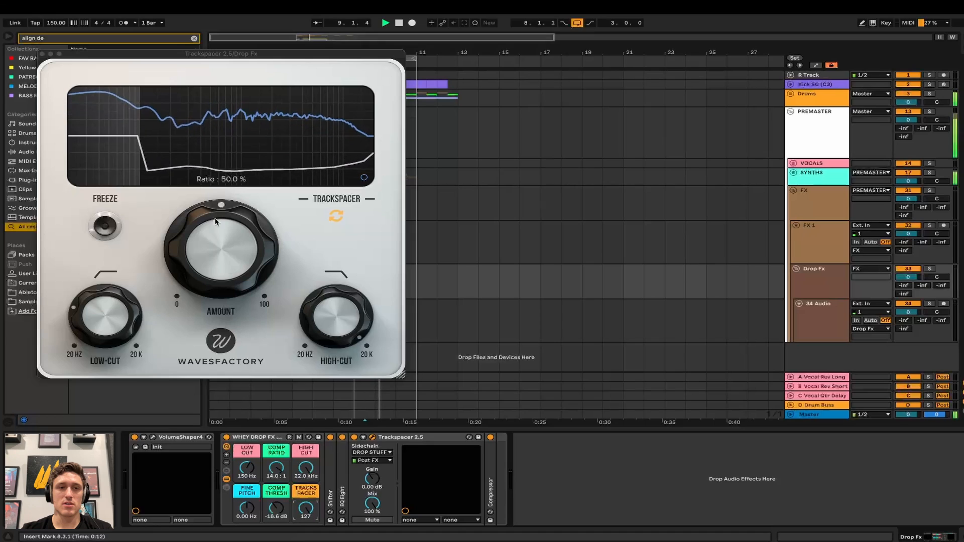
{"action": "key", "text": "space"}
{"action": "key", "text": "ctrl+z"}
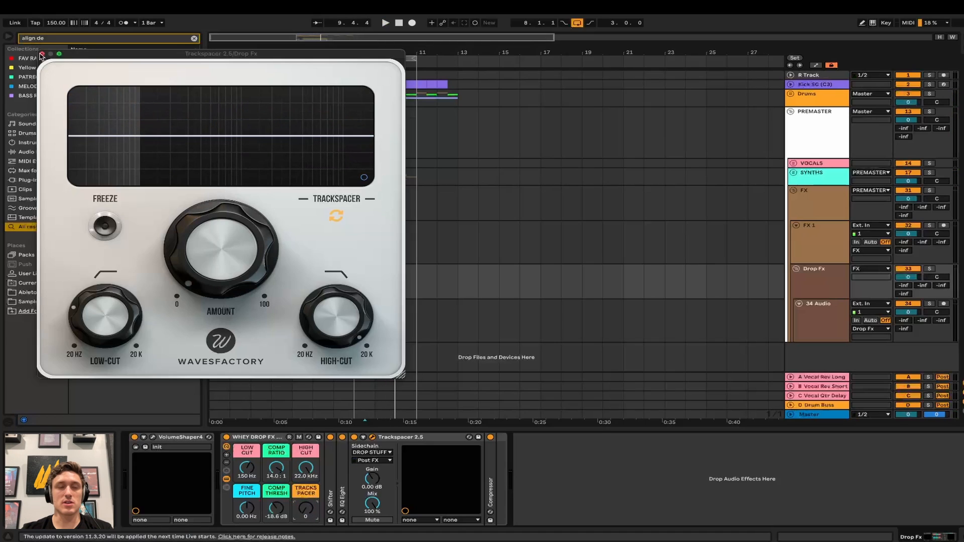
{"action": "left_click", "coordinate": [41, 54]}
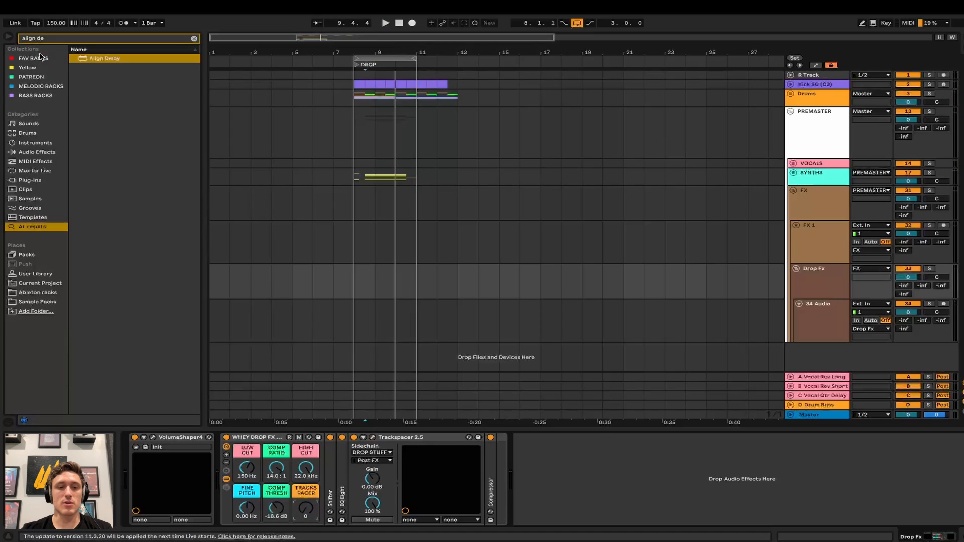
- Fold Trackspacer, raise the Compressor threshold macro, fold the Compressor, and select PREMASTER
{"action": "double_click", "coordinate": [402, 438]}
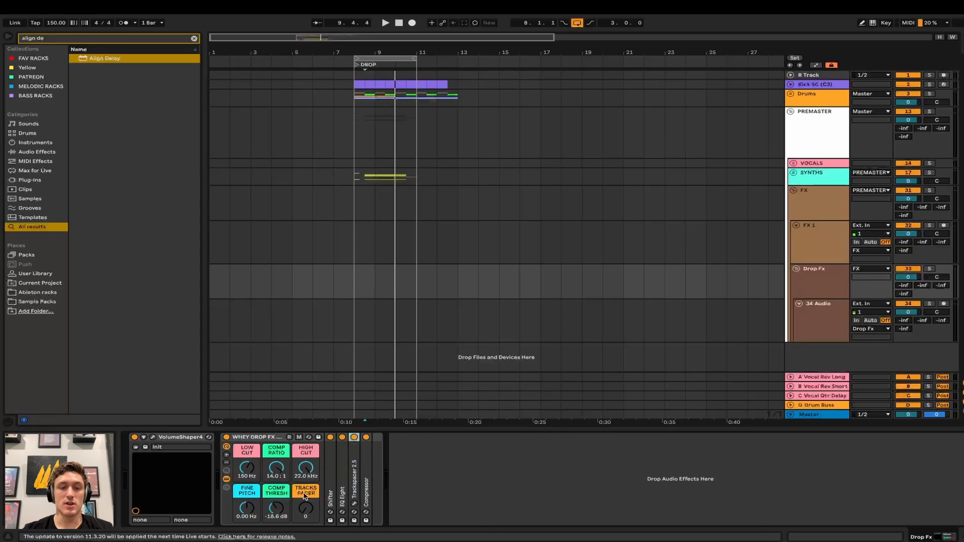
{"action": "double_click", "coordinate": [367, 492]}
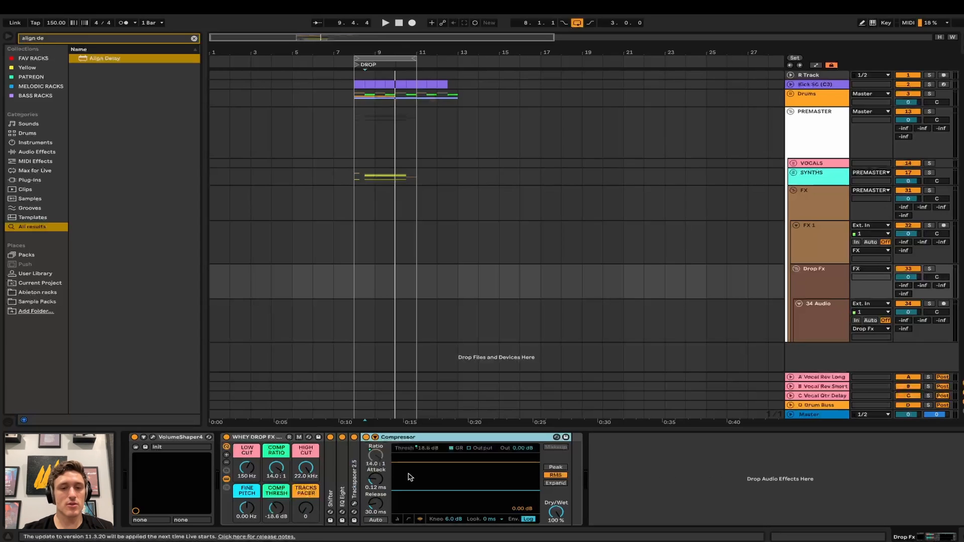
{"action": "left_click_drag", "start_coordinate": [283, 507], "coordinate": [271, 488]}
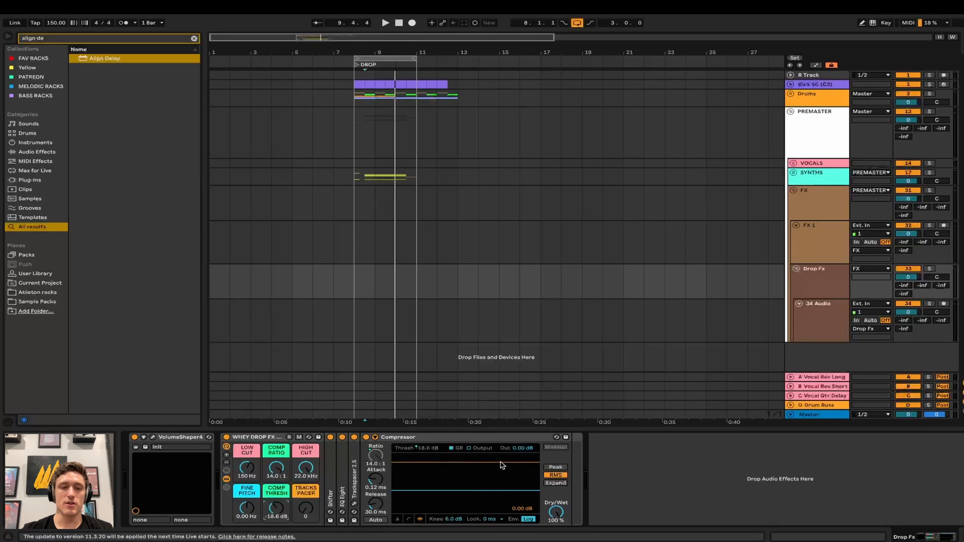
{"action": "double_click", "coordinate": [409, 438]}
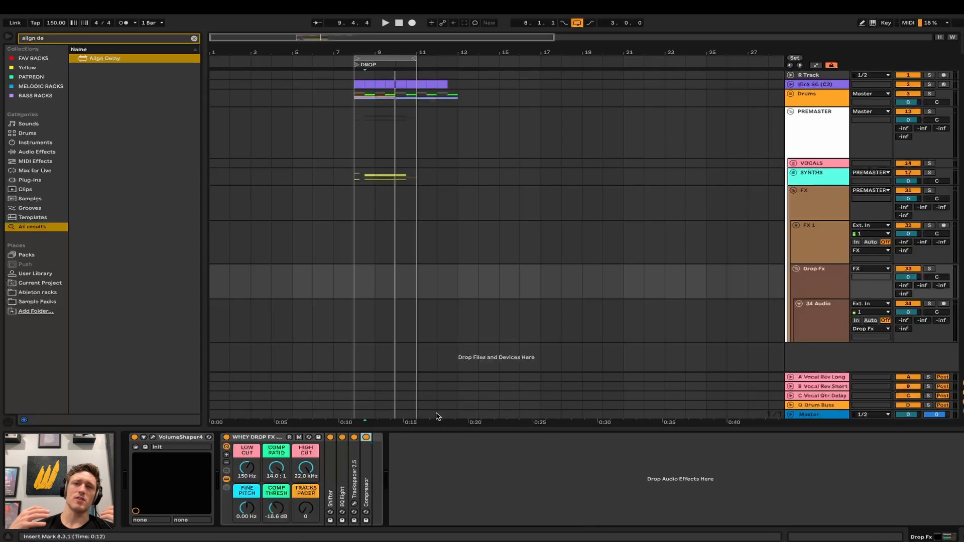
{"action": "left_click", "coordinate": [750, 118]}
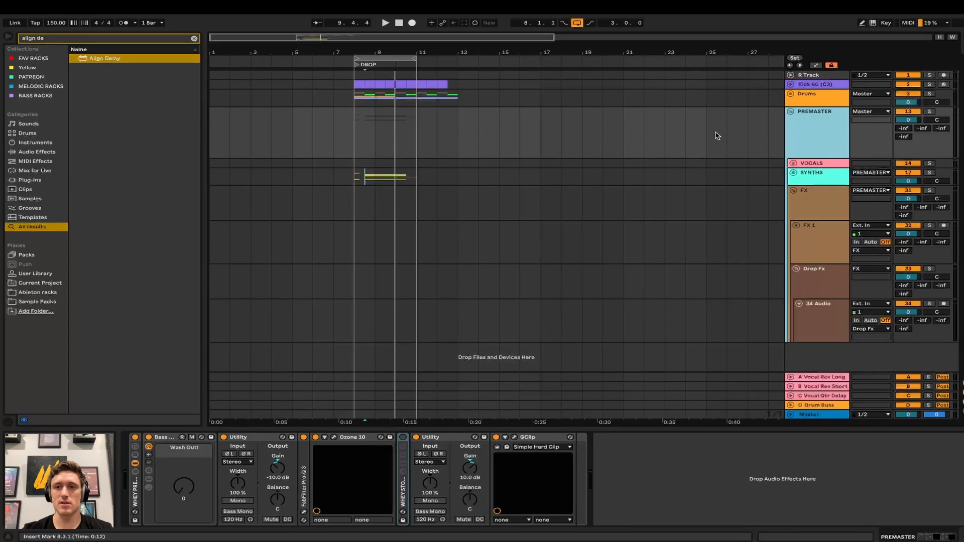
- Refold PREMASTER, then open and close Pro-Q 3 to check its 20 Hz low cut
{"action": "left_click", "coordinate": [791, 112]}
{"action": "left_click", "coordinate": [791, 112]}
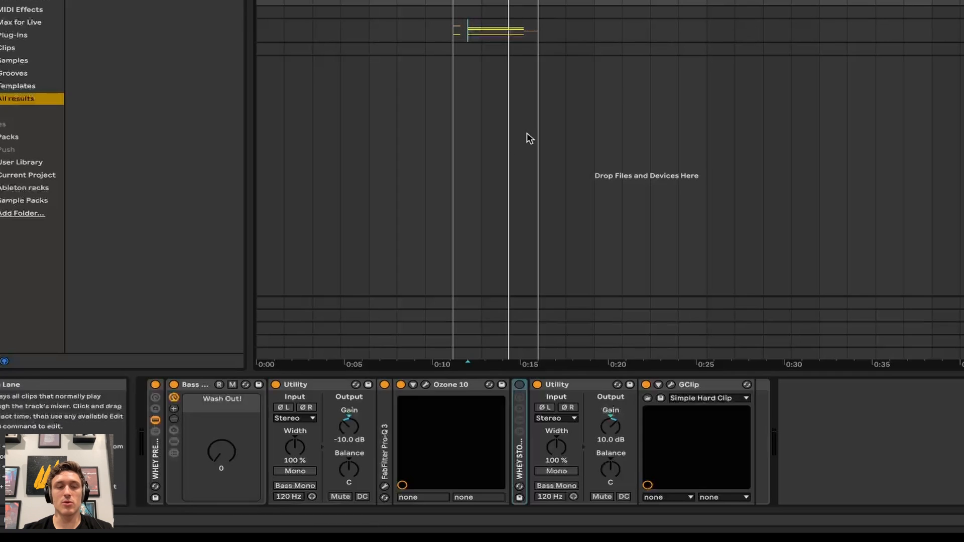
{"action": "left_click", "coordinate": [337, 388]}
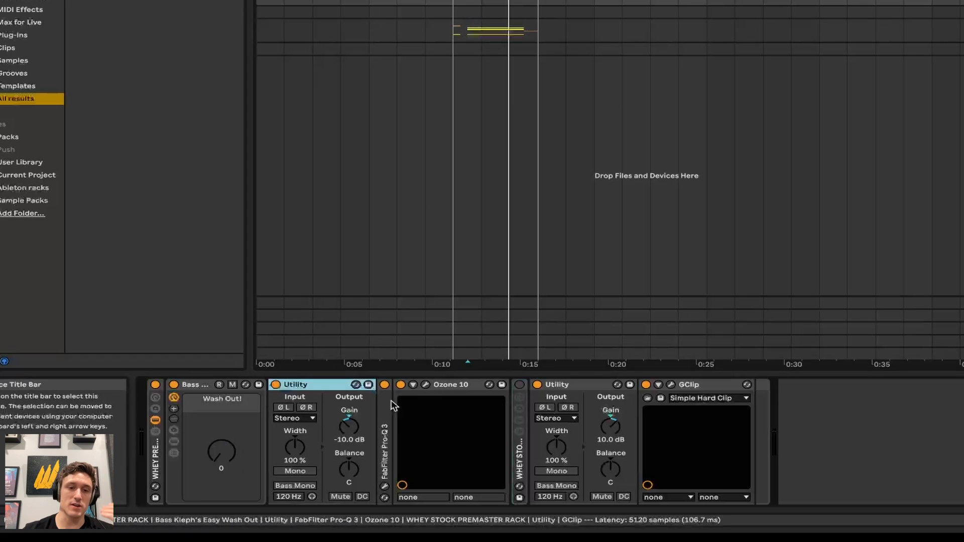
{"action": "left_click", "coordinate": [385, 487]}
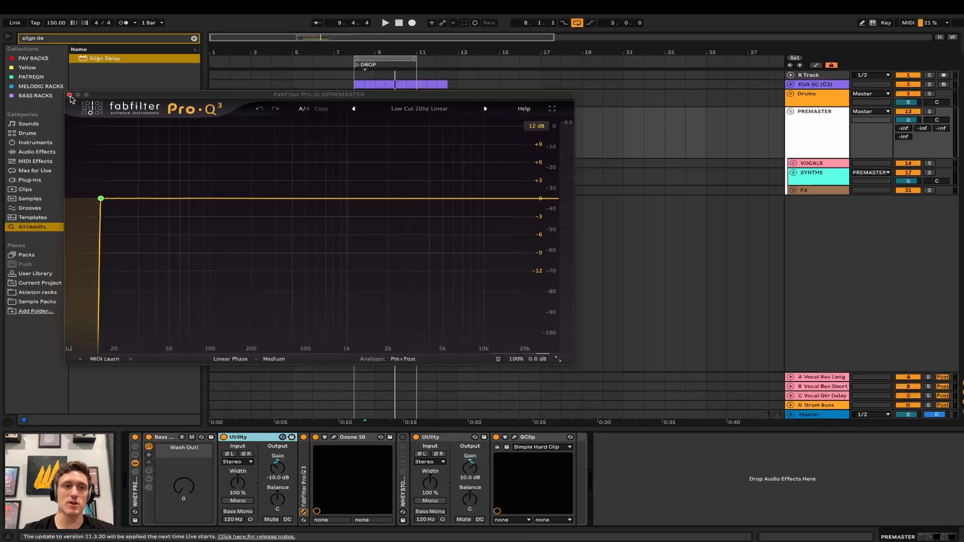
{"action": "left_click", "coordinate": [69, 95]}
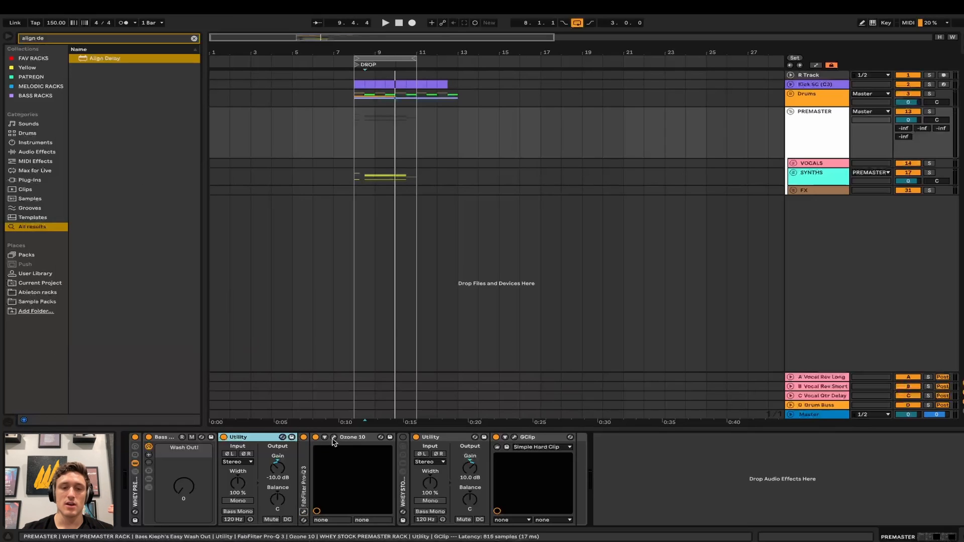
- Open Ozone 10 on PREMASTER and switch it to the Dynamics module
{"action": "left_click", "coordinate": [334, 438]}
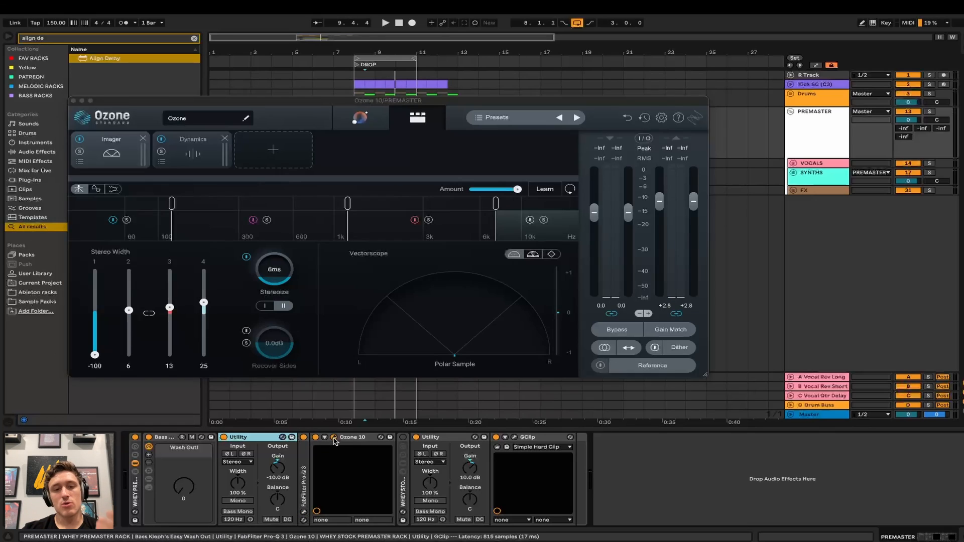
{"action": "left_click", "coordinate": [106, 153]}
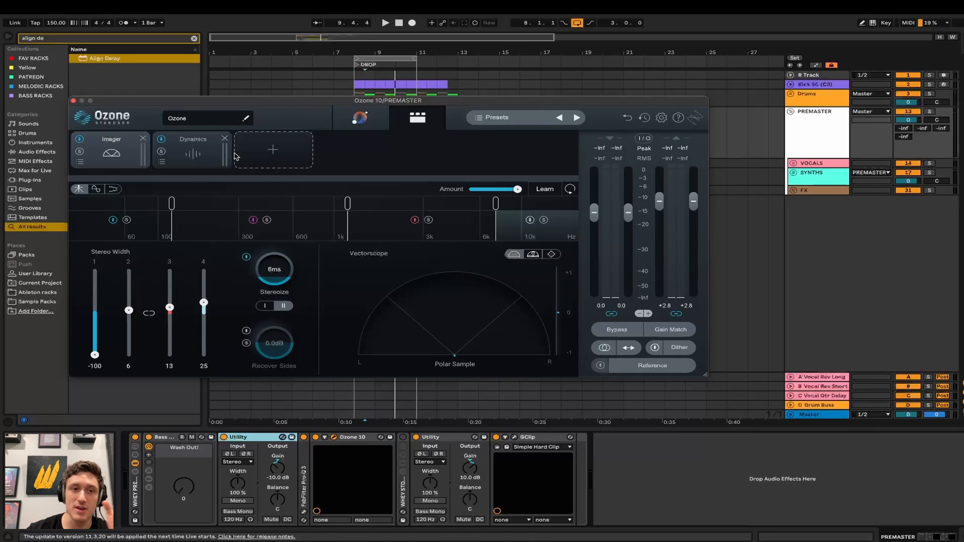
{"action": "left_click", "coordinate": [201, 163]}
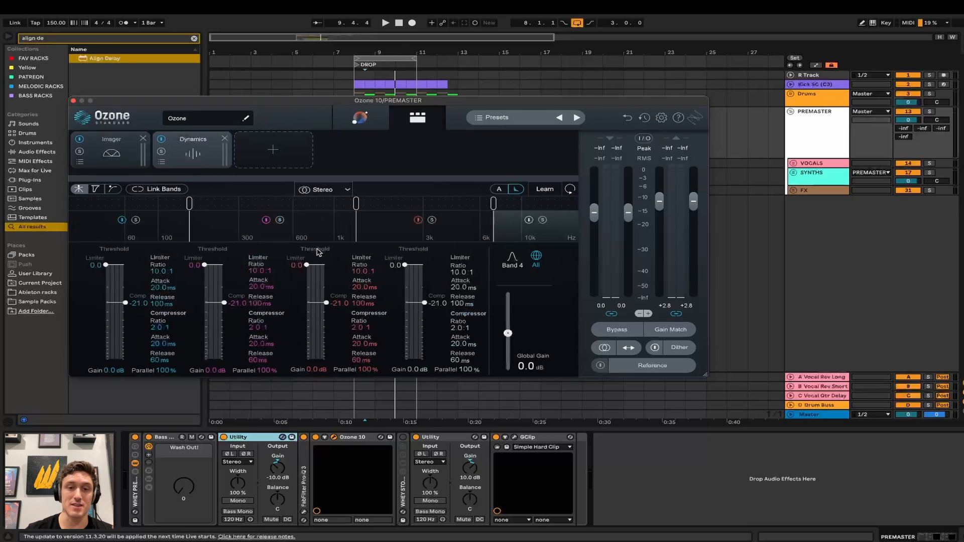
- Move the Ozone window aside and start playback from bar 8
{"action": "left_click_drag", "start_coordinate": [469, 102], "coordinate": [599, 103]}
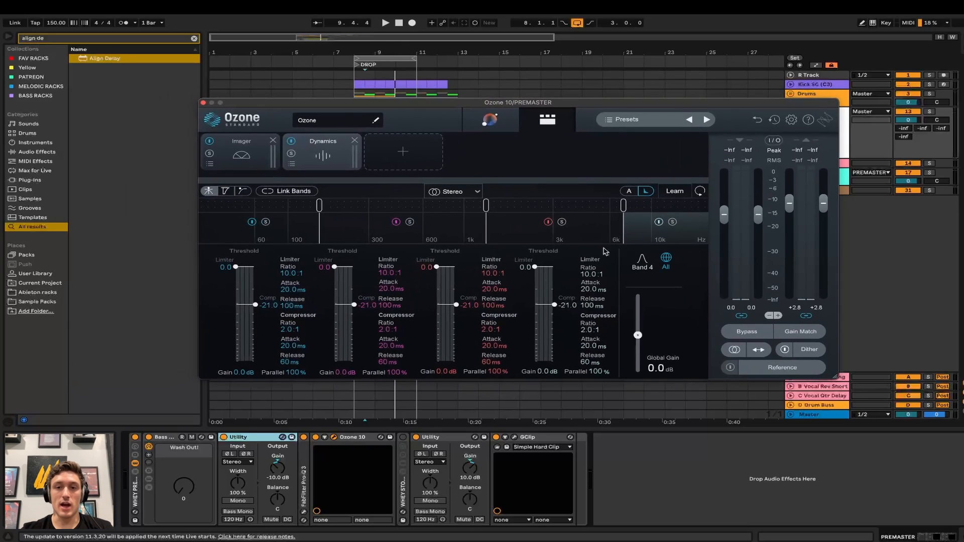
{"action": "left_click", "coordinate": [909, 415]}
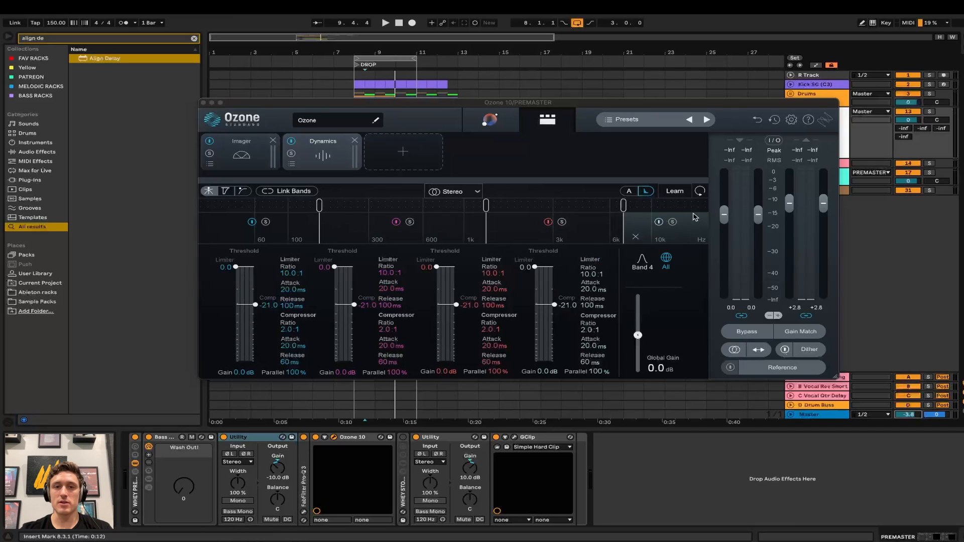
{"action": "left_click_drag", "start_coordinate": [701, 111], "coordinate": [705, 198]}
{"action": "left_click", "coordinate": [345, 133]}
{"action": "key", "text": "space"}
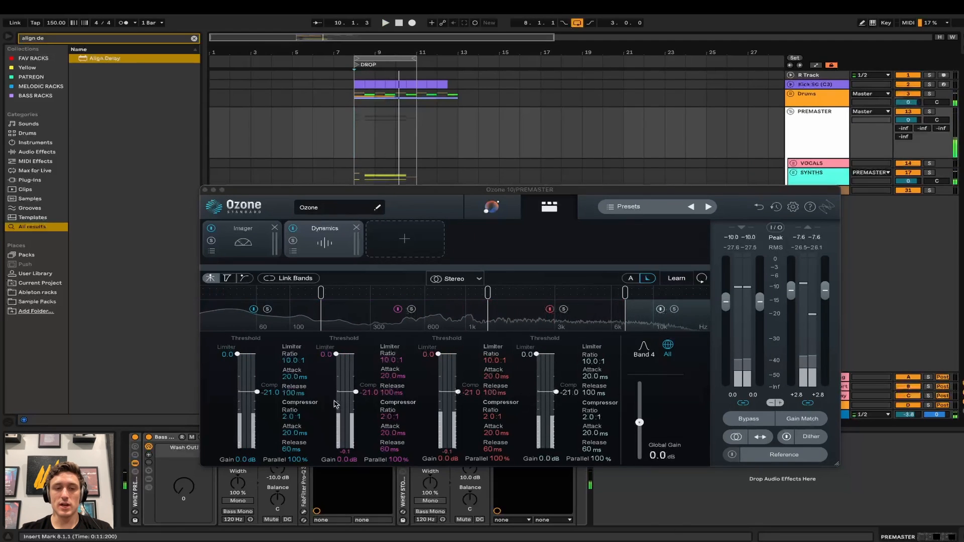
- Link all four dynamics bands, lower the compressor threshold to -27.5, and close Ozone
{"action": "left_click", "coordinate": [291, 278]}
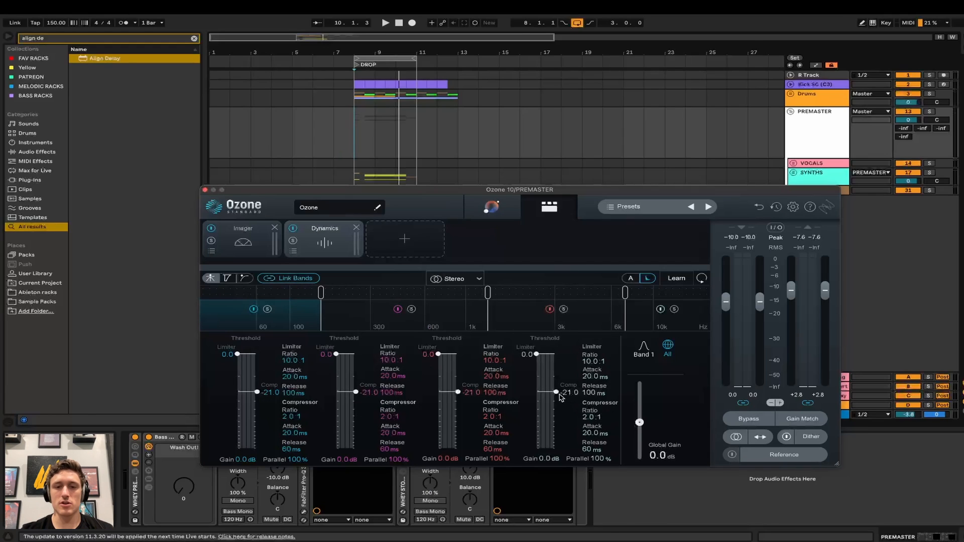
{"action": "left_click_drag", "start_coordinate": [558, 394], "coordinate": [558, 401]}
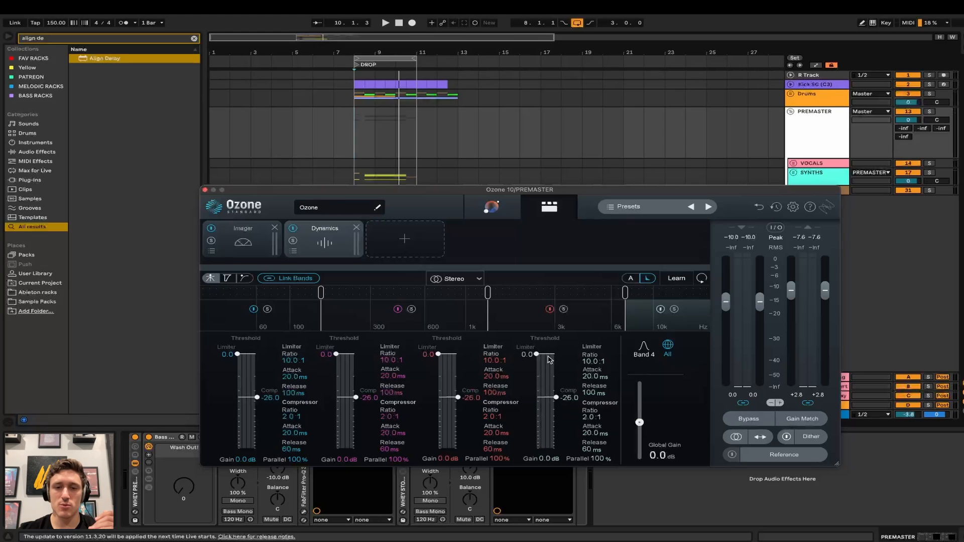
{"action": "key", "text": "space"}
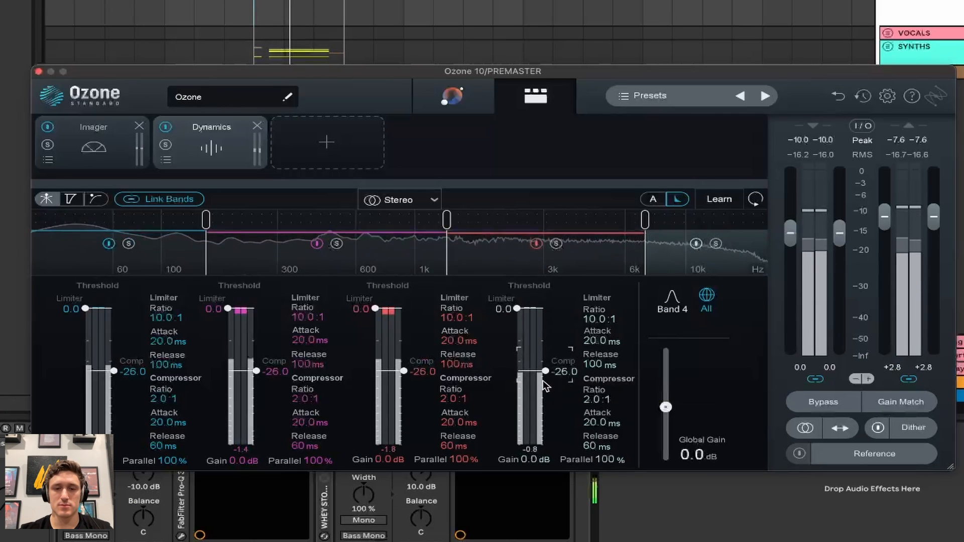
{"action": "left_click_drag", "start_coordinate": [543, 382], "coordinate": [544, 369]}
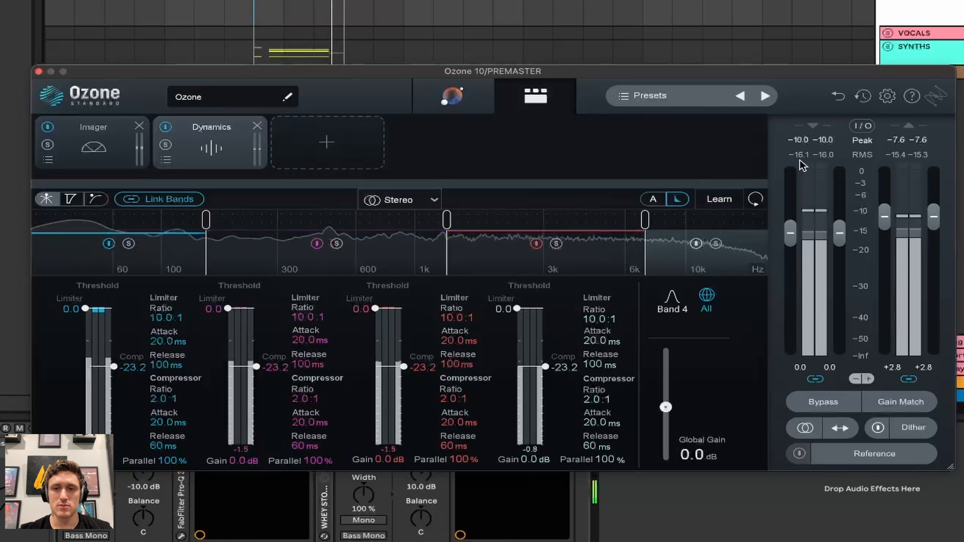
{"action": "left_click_drag", "start_coordinate": [545, 367], "coordinate": [546, 374]}
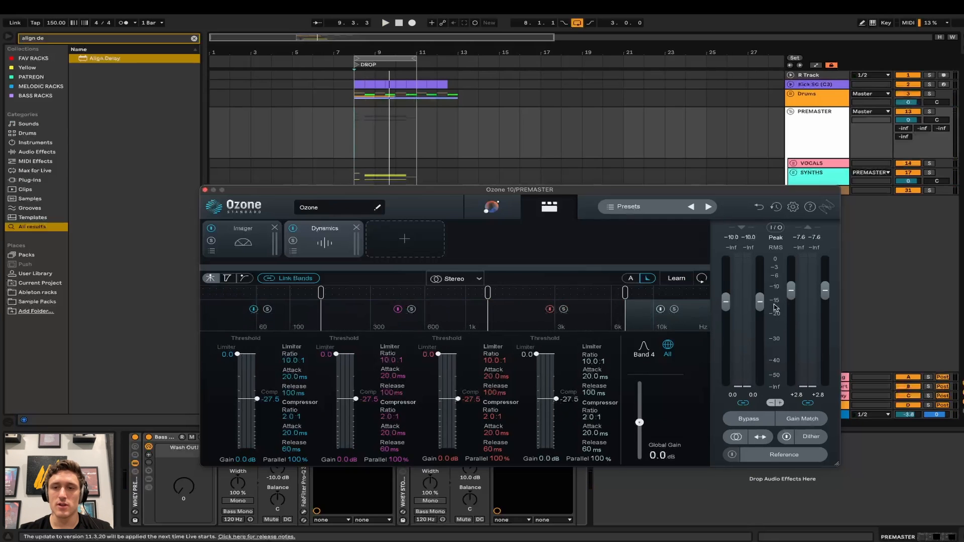
{"action": "key", "text": "space"}
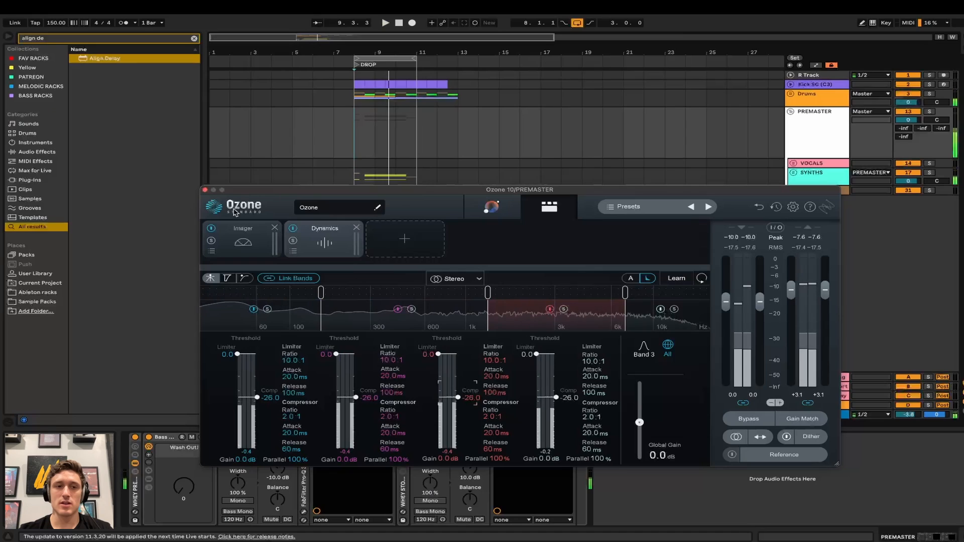
{"action": "left_click", "coordinate": [206, 193]}
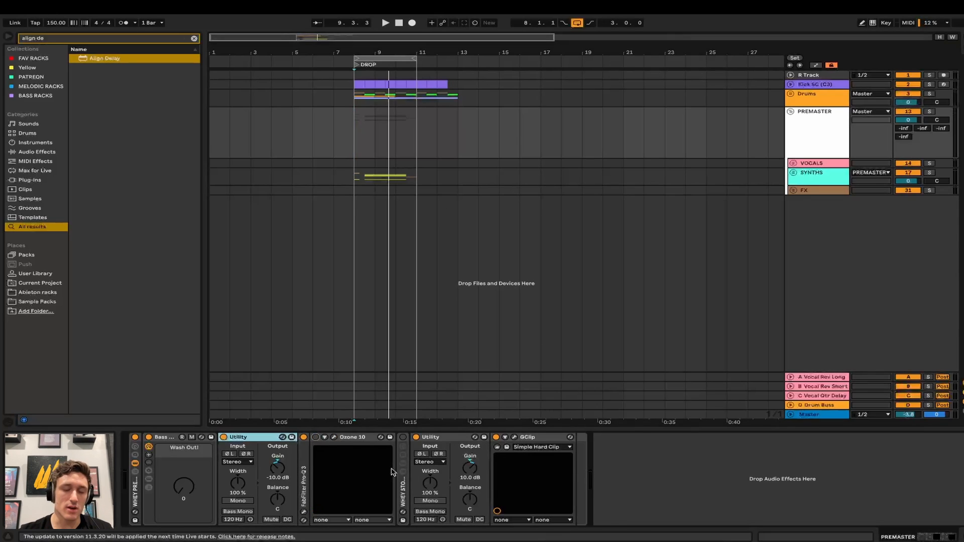
- Select the FX track, then PREMASTER, and unfold the WHEY STOCK PREMASTER rack
{"action": "left_click", "coordinate": [473, 367]}
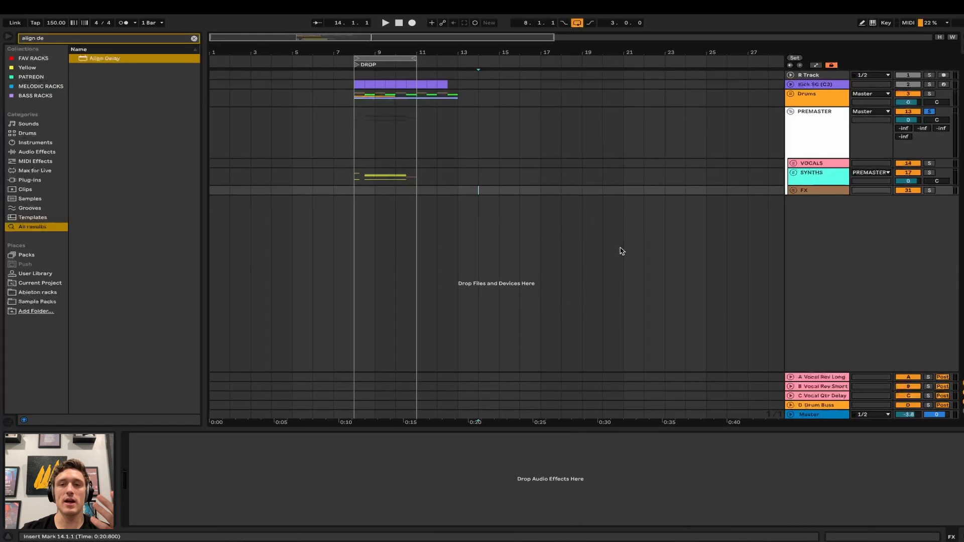
{"action": "left_click", "coordinate": [577, 133]}
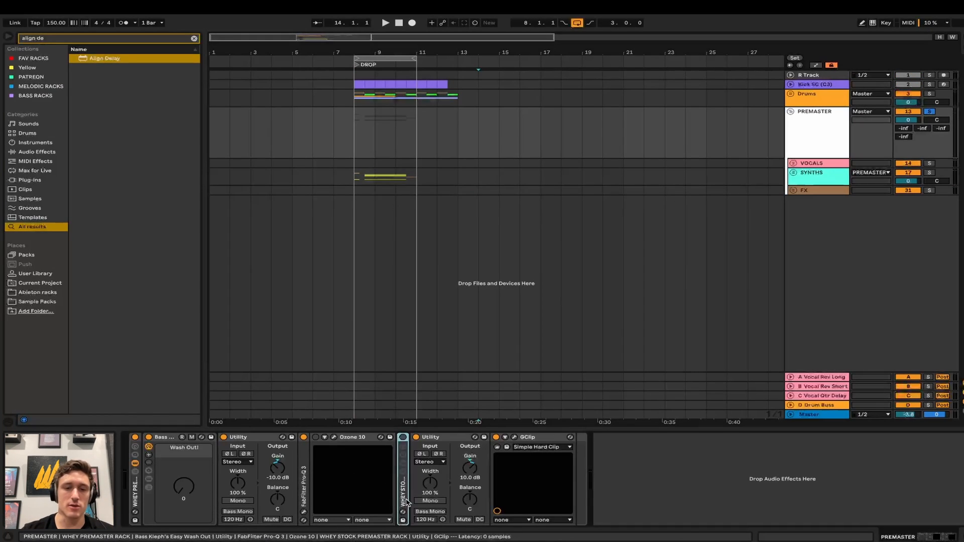
{"action": "double_click", "coordinate": [407, 502]}
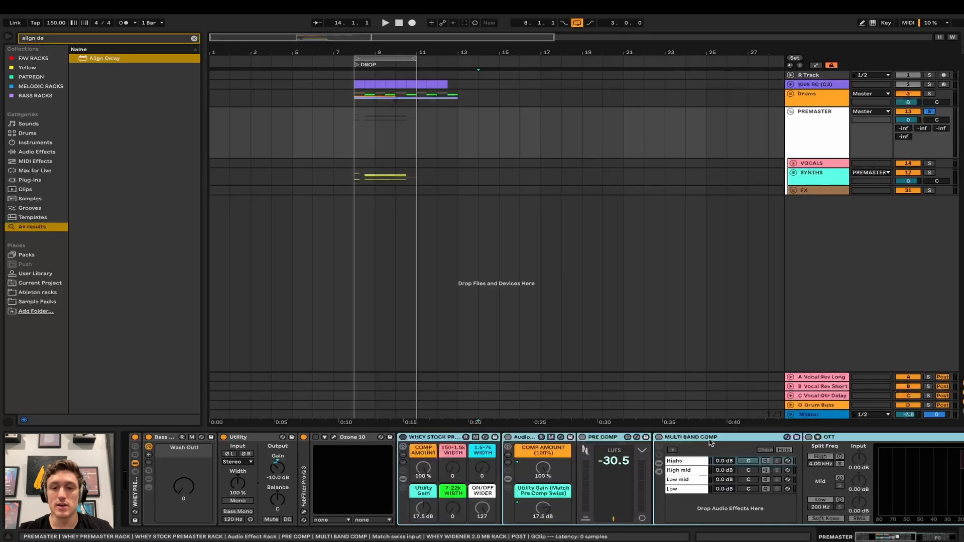
- Fold the MULTI BAND COMP chain and the Match swiss input device, then play the drop
{"action": "double_click", "coordinate": [689, 437]}
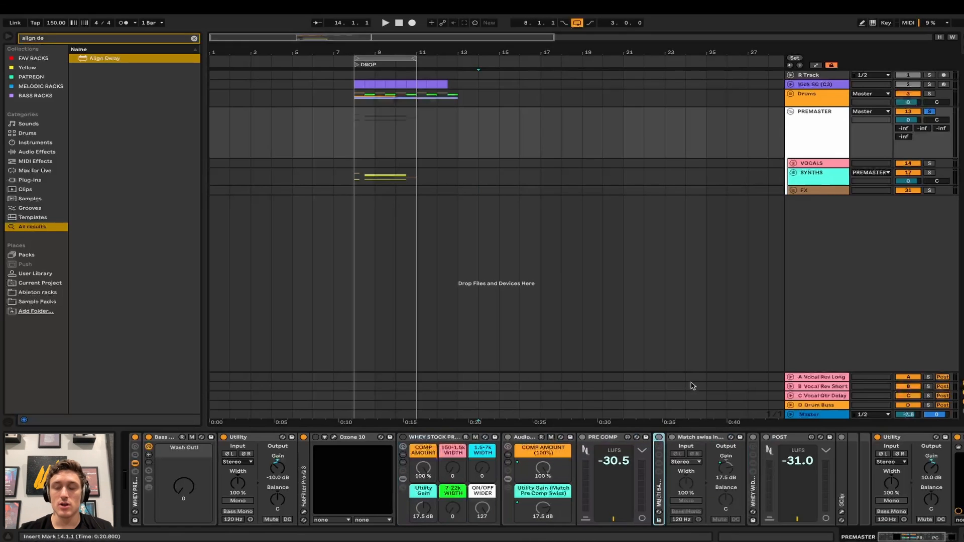
{"action": "double_click", "coordinate": [702, 438]}
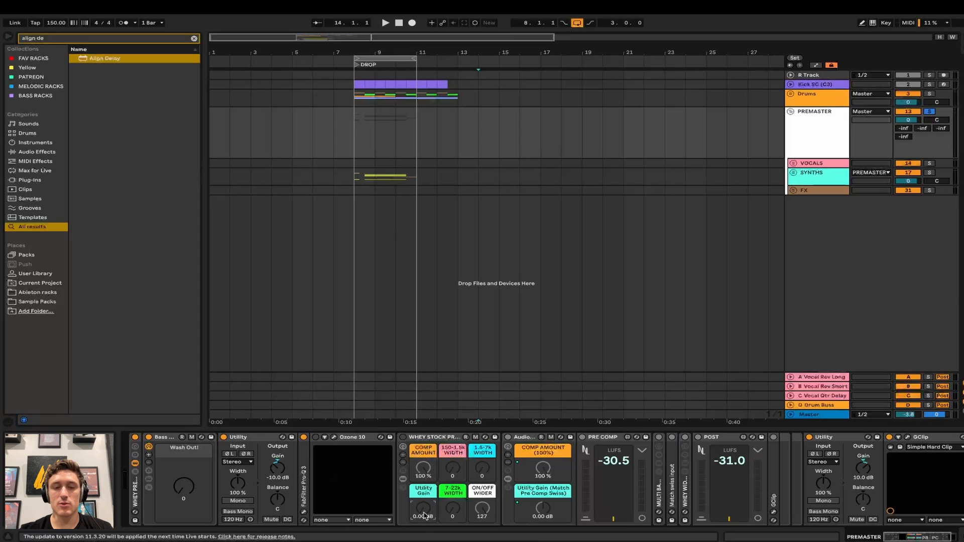
{"action": "key", "text": "space"}
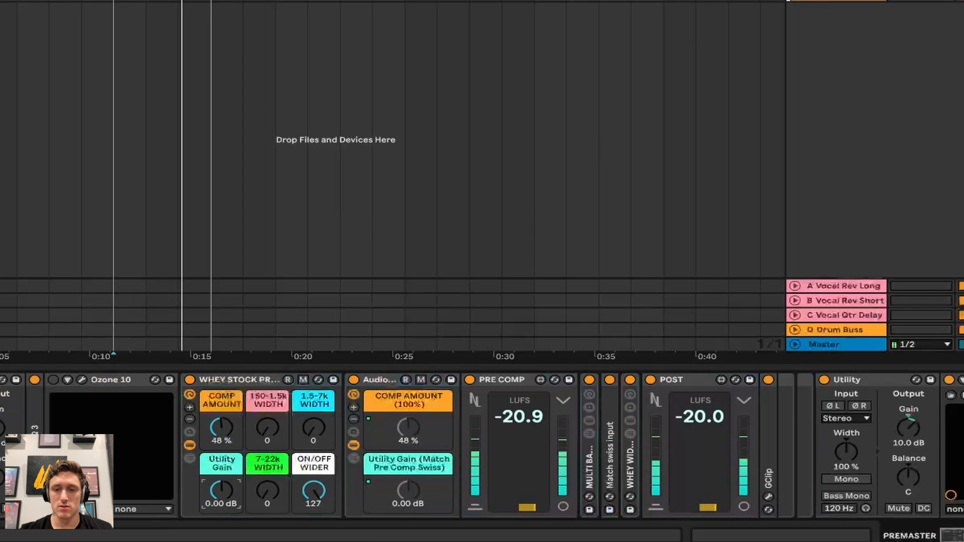
- Lower the Utility Gain macro to -0.39 dB and raise COMP AMOUNT from 48% back to 100%
{"action": "left_click_drag", "start_coordinate": [219, 492], "coordinate": [220, 499]}
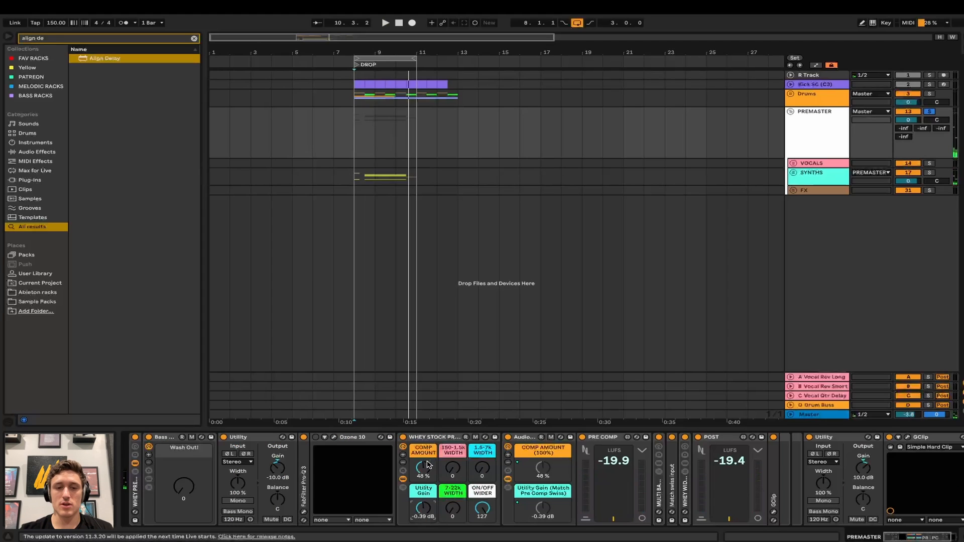
{"action": "key", "text": "space"}
{"action": "left_click_drag", "start_coordinate": [424, 468], "coordinate": [424, 442]}
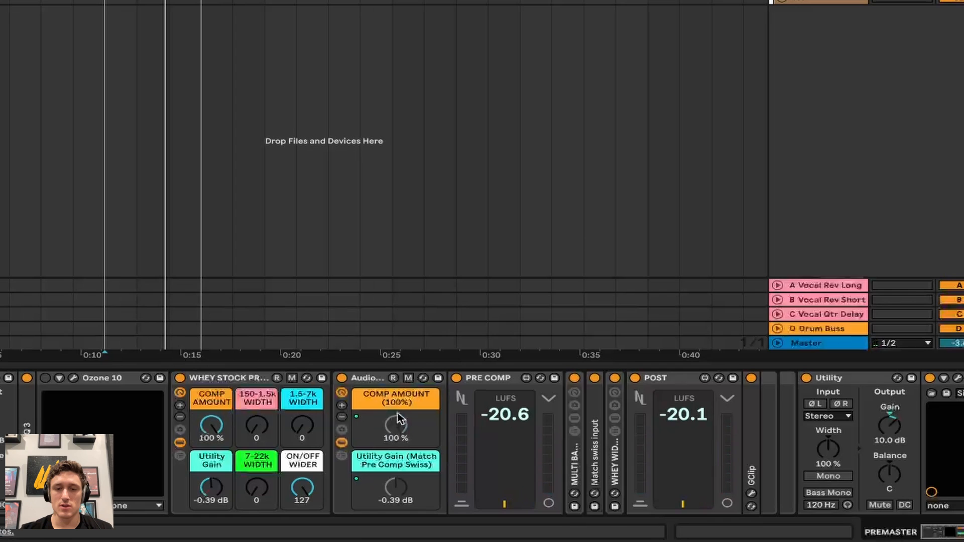
- Expand the MULTI BAND COMP rack and step through its band chains, ending on Highs
{"action": "scroll", "coordinate": [538, 412], "scroll_direction": "right", "scroll_amount": 3}
{"action": "double_click", "coordinate": [488, 476]}
{"action": "scroll", "coordinate": [646, 423], "scroll_direction": "right", "scroll_amount": 6}
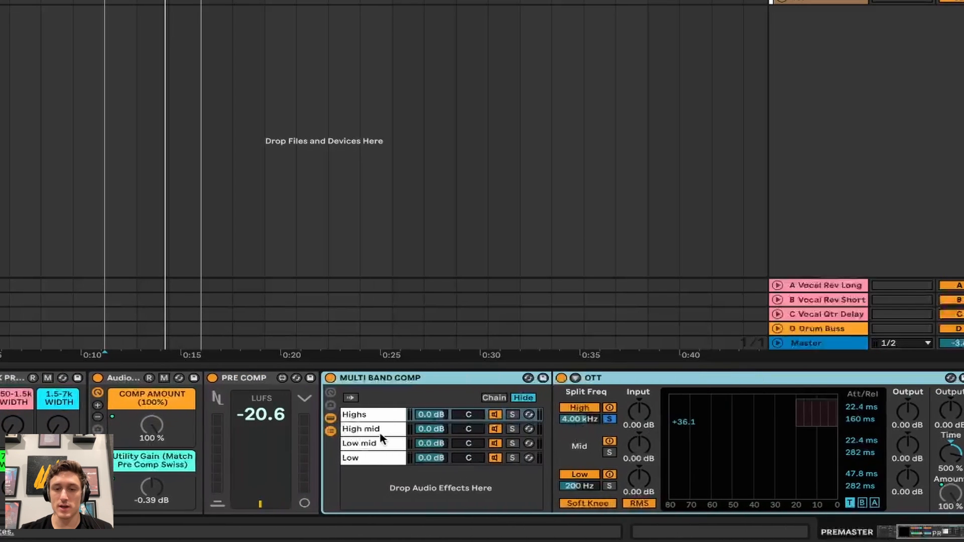
{"action": "left_click", "coordinate": [365, 414]}
{"action": "key", "text": "Down"}
{"action": "key", "text": "Up"}
{"action": "key", "text": "Down"}
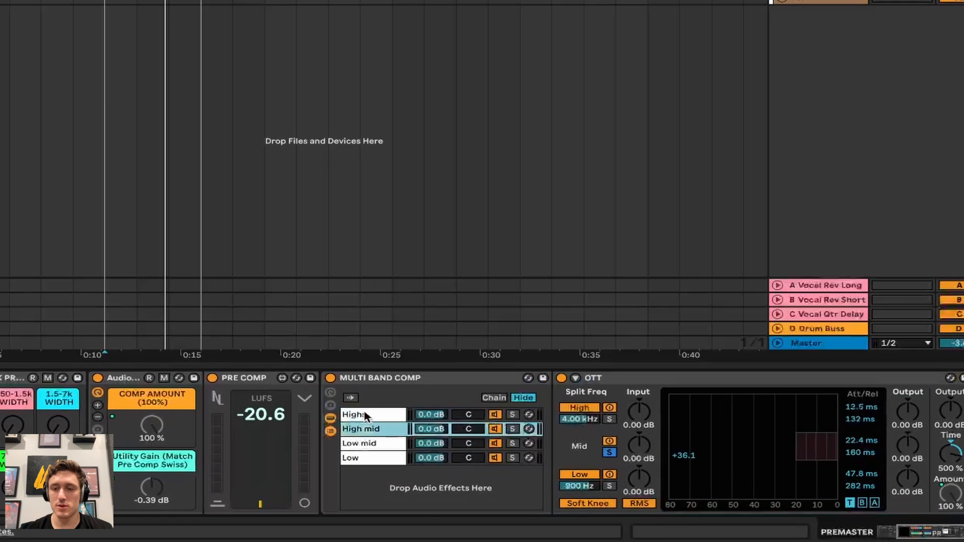
{"action": "key", "text": "Down"}
{"action": "key", "text": "Up"}
{"action": "key", "text": "Up"}
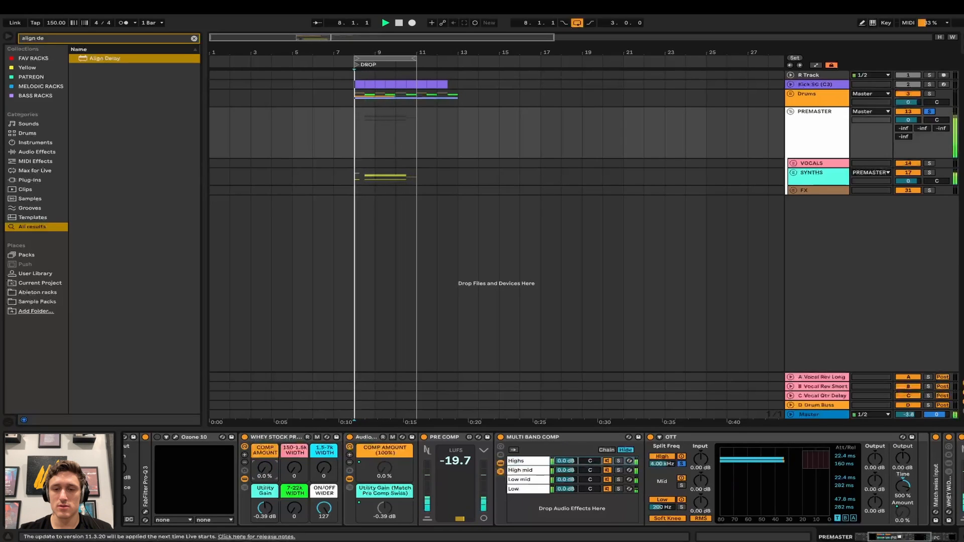
- Stop playback, hide and reshow the OTT band chain, and fold the Multi Band Comp rack
{"action": "key", "text": "space"}
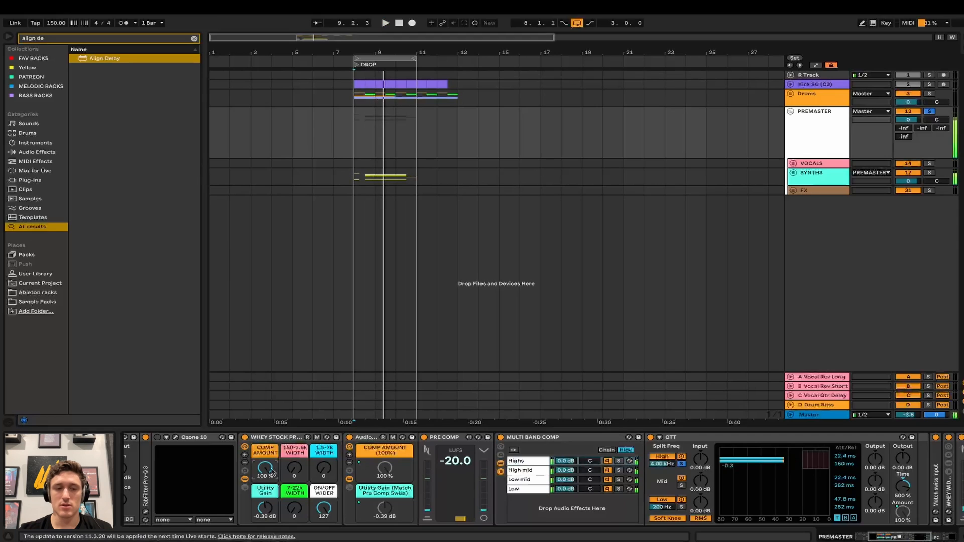
{"action": "left_click", "coordinate": [500, 463]}
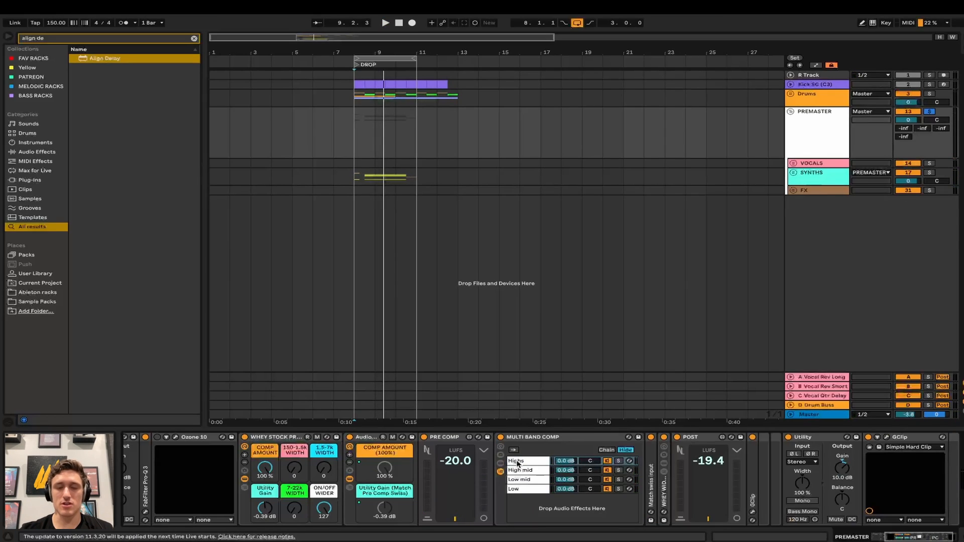
{"action": "left_click", "coordinate": [501, 464]}
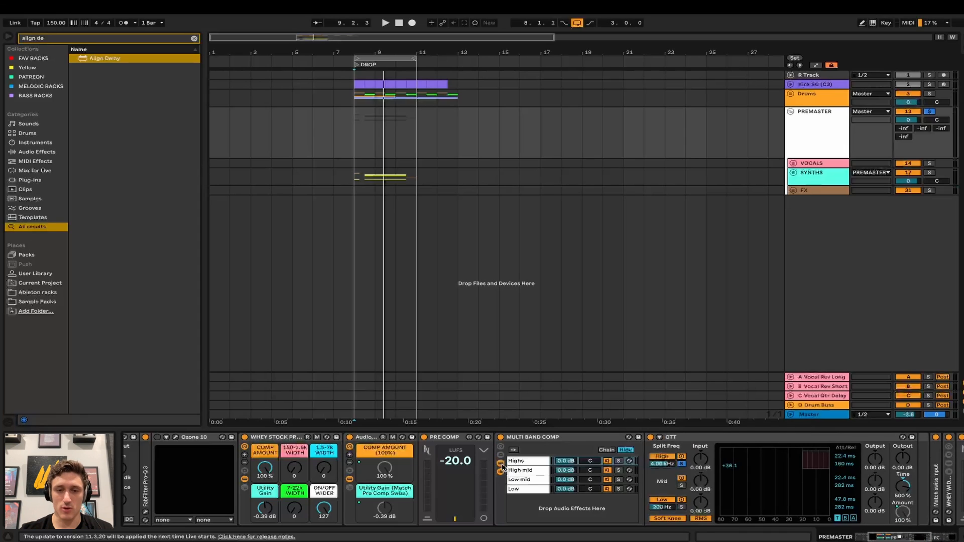
{"action": "left_click", "coordinate": [501, 465]}
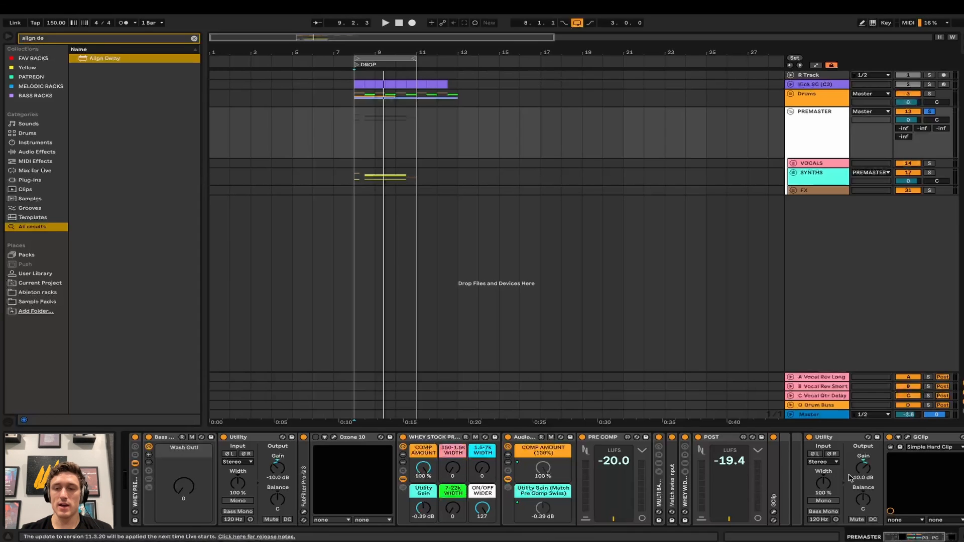
{"action": "scroll", "coordinate": [850, 478], "scroll_direction": "right", "scroll_amount": 4}
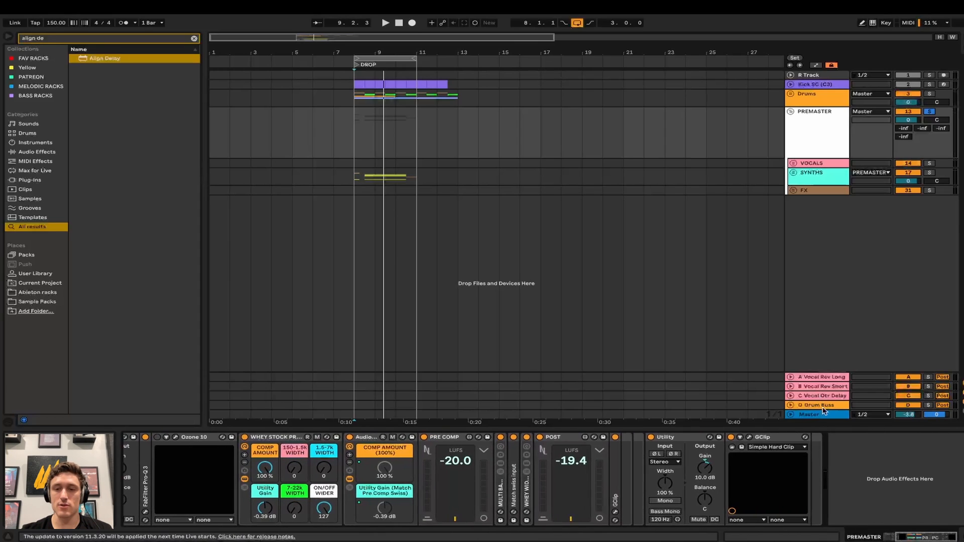
- Open the Master's SPAN analyser window lower over the arrangement, then return to PREMASTER's devices
{"action": "left_click", "coordinate": [824, 412]}
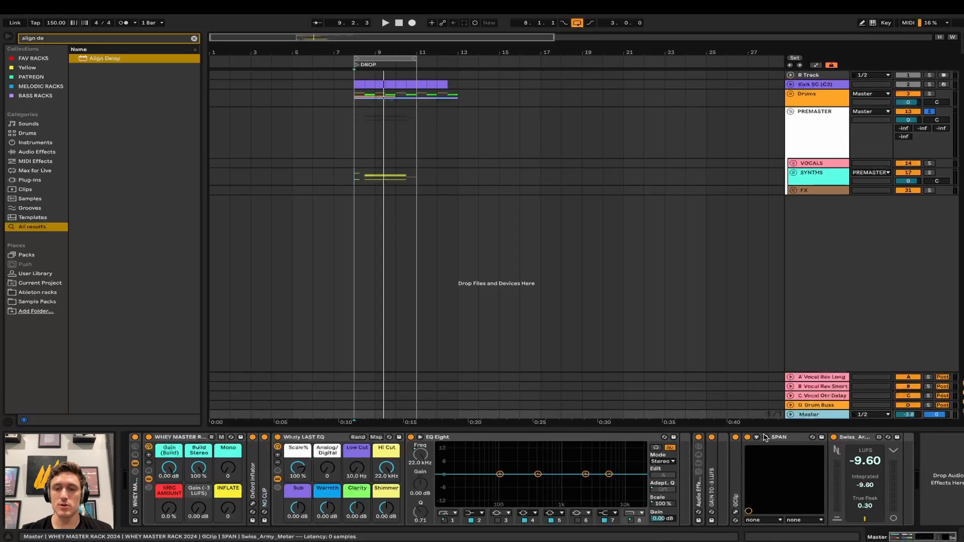
{"action": "left_click", "coordinate": [766, 438]}
{"action": "left_click_drag", "start_coordinate": [681, 108], "coordinate": [681, 205]}
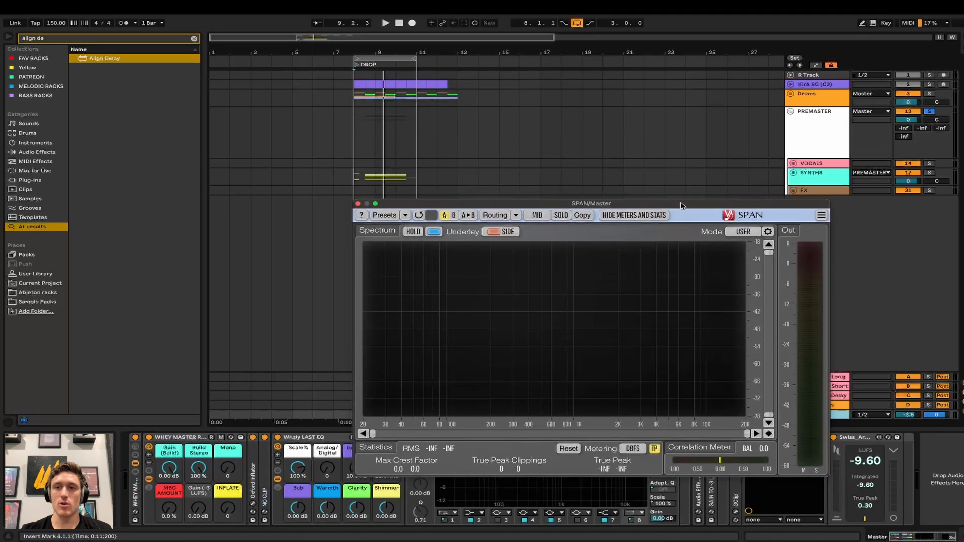
{"action": "left_click", "coordinate": [793, 173]}
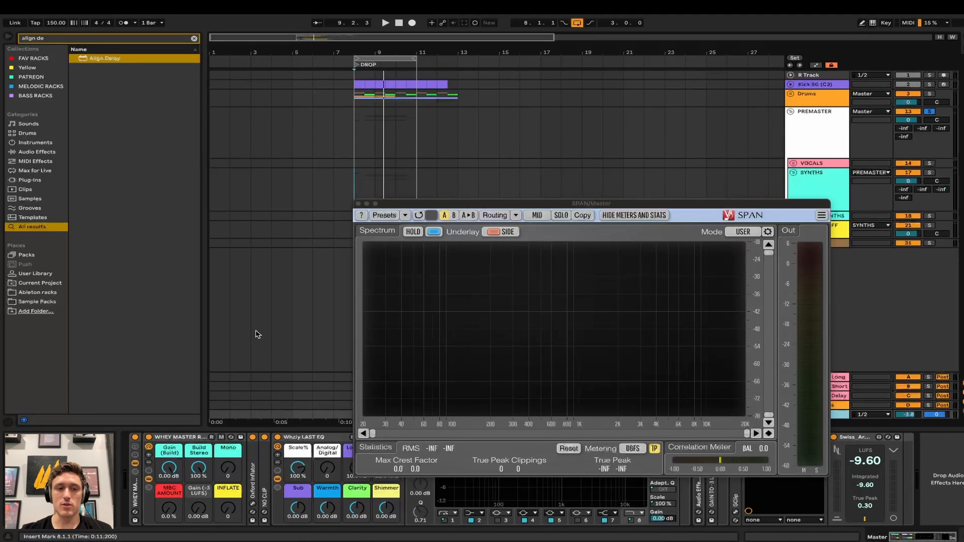
{"action": "left_click", "coordinate": [804, 129]}
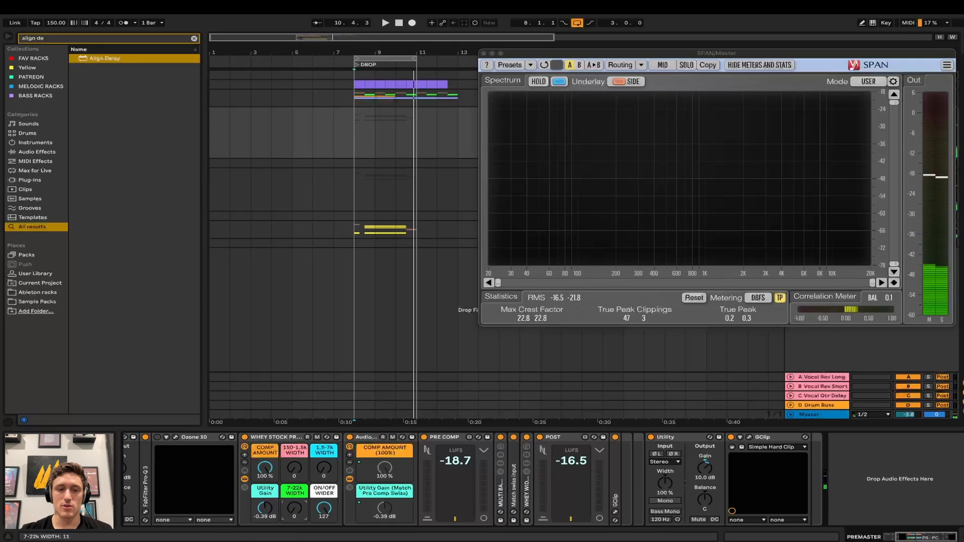
{"action": "scroll", "coordinate": [305, 468], "scroll_direction": "left", "scroll_amount": 5}
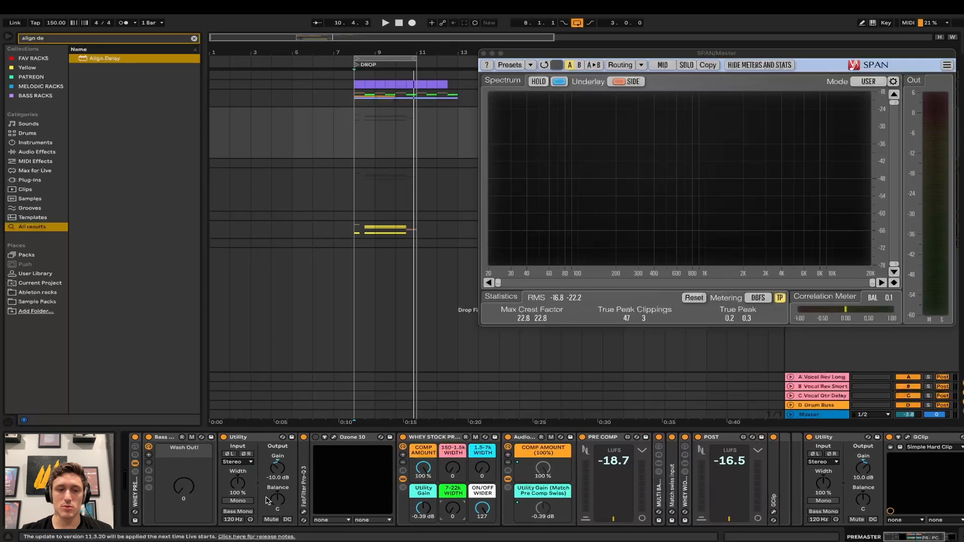
- Audition Utility width 38% and band WIDTH macros (59, 58, 24), then stop and reset them to 0
{"action": "left_click_drag", "start_coordinate": [237, 486], "coordinate": [238, 472]}
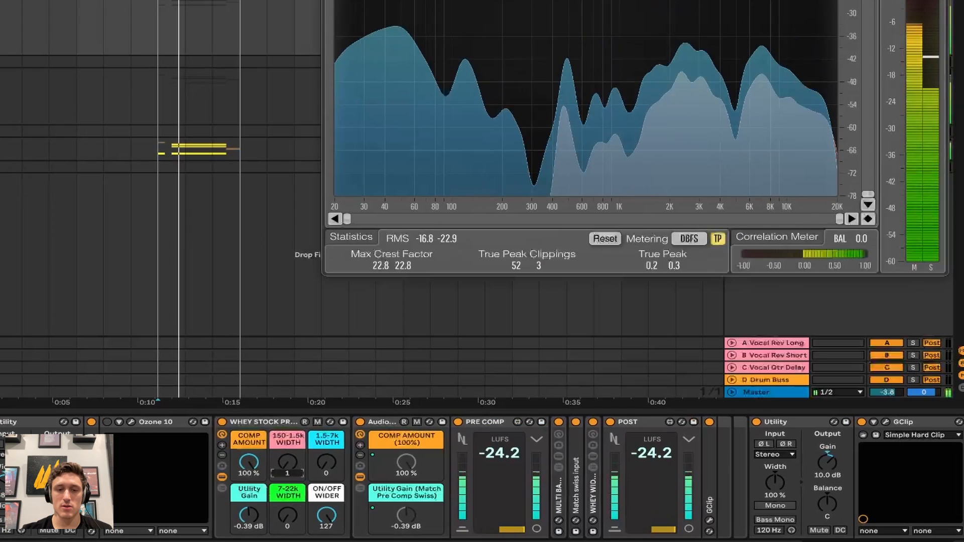
{"action": "left_click_drag", "start_coordinate": [287, 462], "coordinate": [327, 454]}
{"action": "left_click_drag", "start_coordinate": [287, 515], "coordinate": [287, 497]}
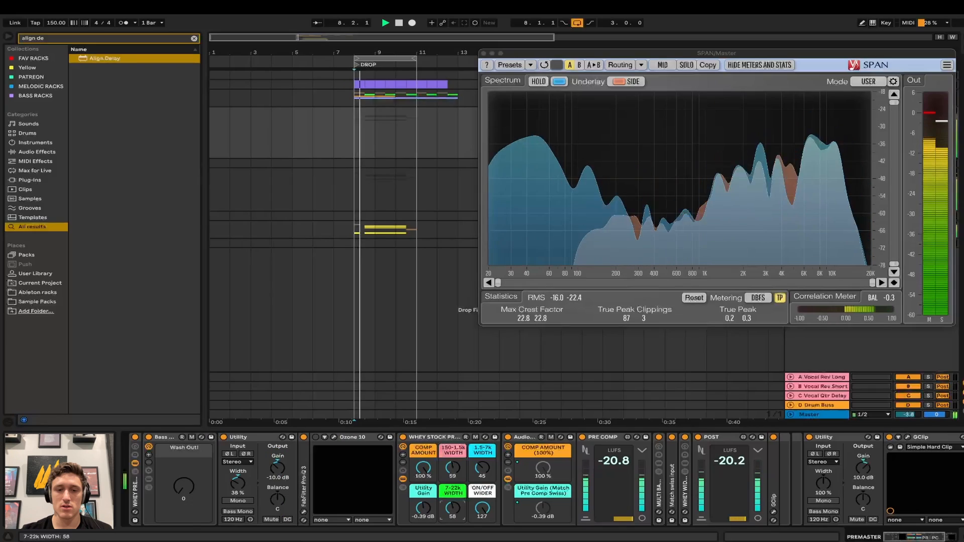
{"action": "left_click_drag", "start_coordinate": [483, 464], "coordinate": [487, 472]}
{"action": "left_click_drag", "start_coordinate": [452, 508], "coordinate": [452, 511]}
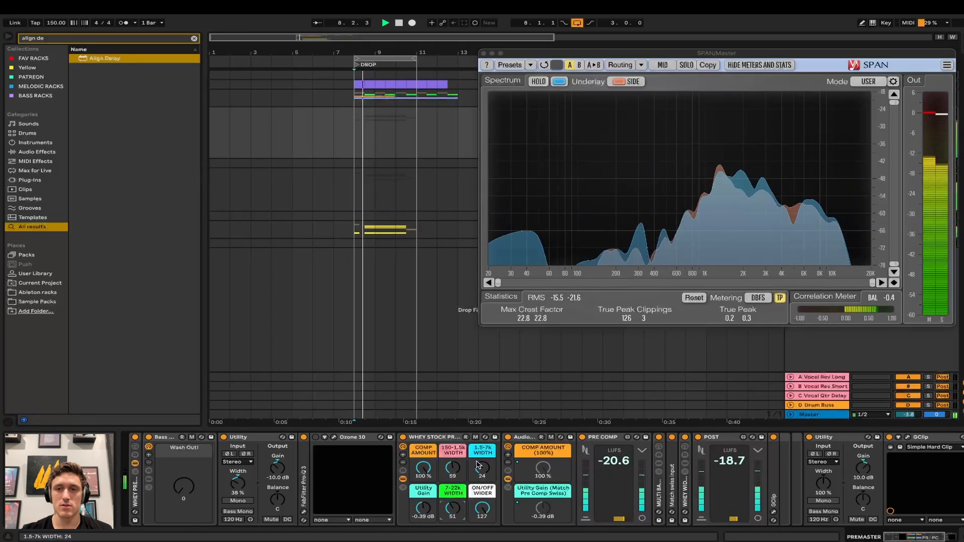
{"action": "key", "text": "space"}
{"action": "left_click_drag", "start_coordinate": [467, 470], "coordinate": [467, 489]}
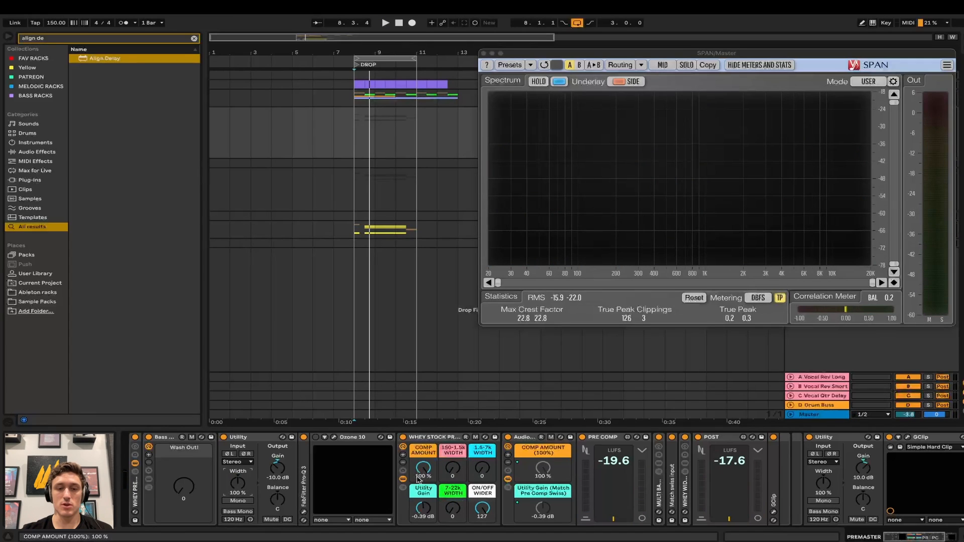
- Restart playback, close the SPAN window, and fold the WHEY STOCK PREMASTER RACK
{"action": "scroll", "coordinate": [391, 477], "scroll_direction": "right", "scroll_amount": 3}
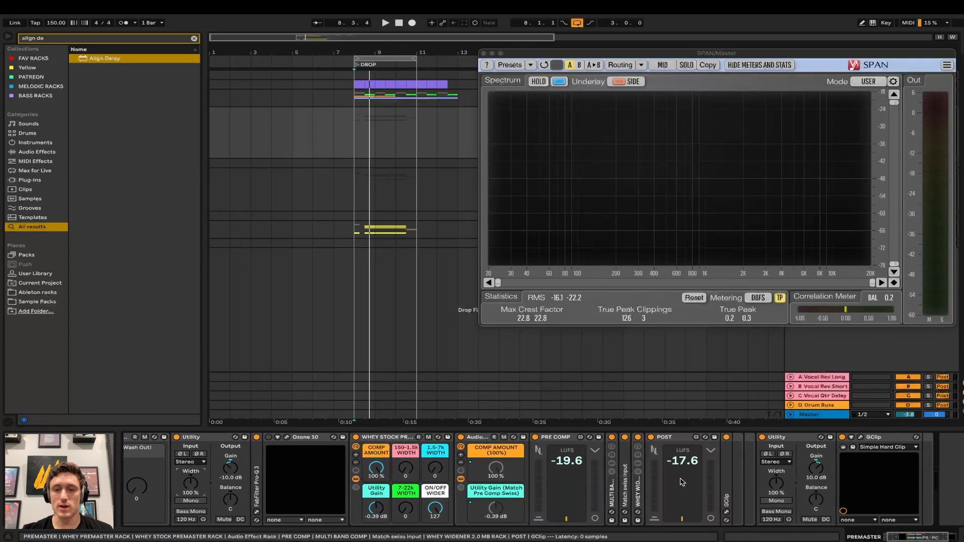
{"action": "key", "text": "space"}
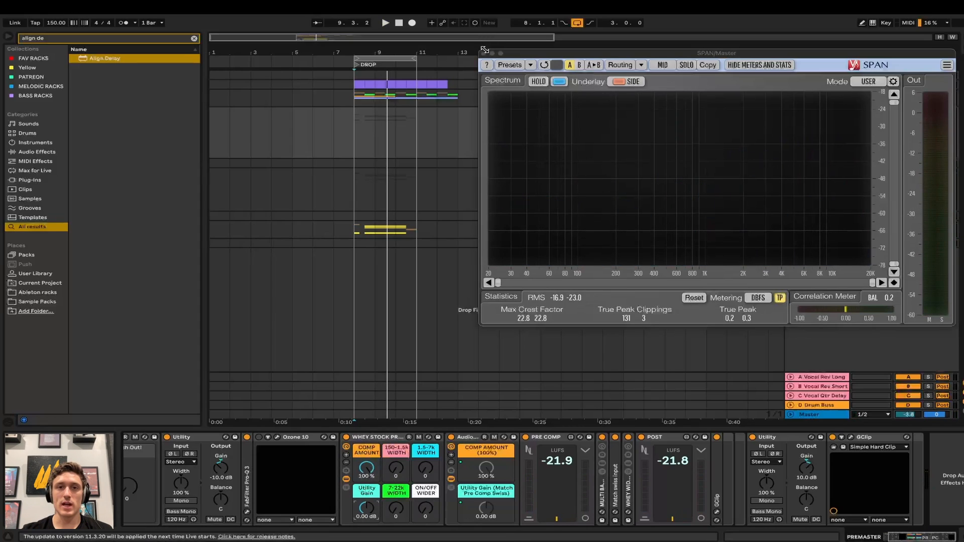
{"action": "key", "text": "super+alt+p"}
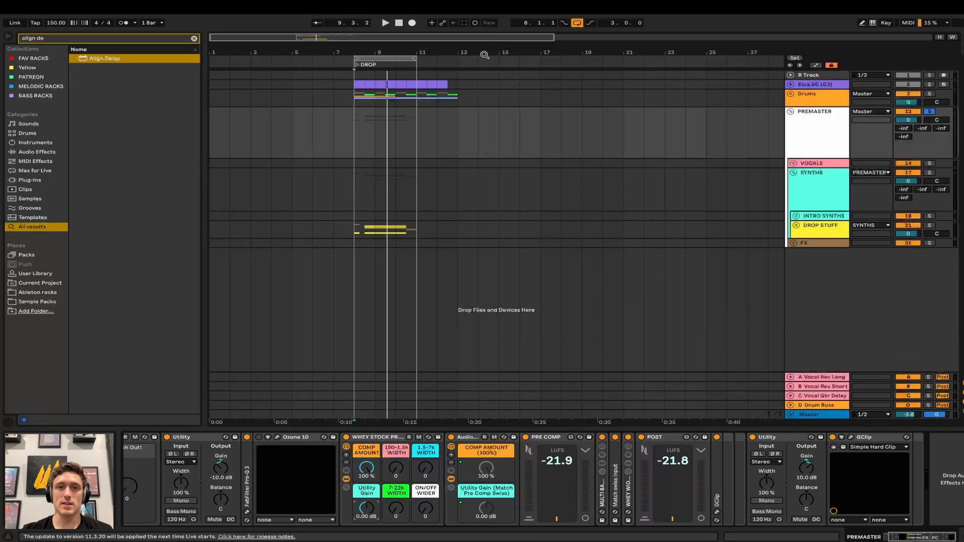
{"action": "left_click", "coordinate": [361, 440], "text": "shift"}
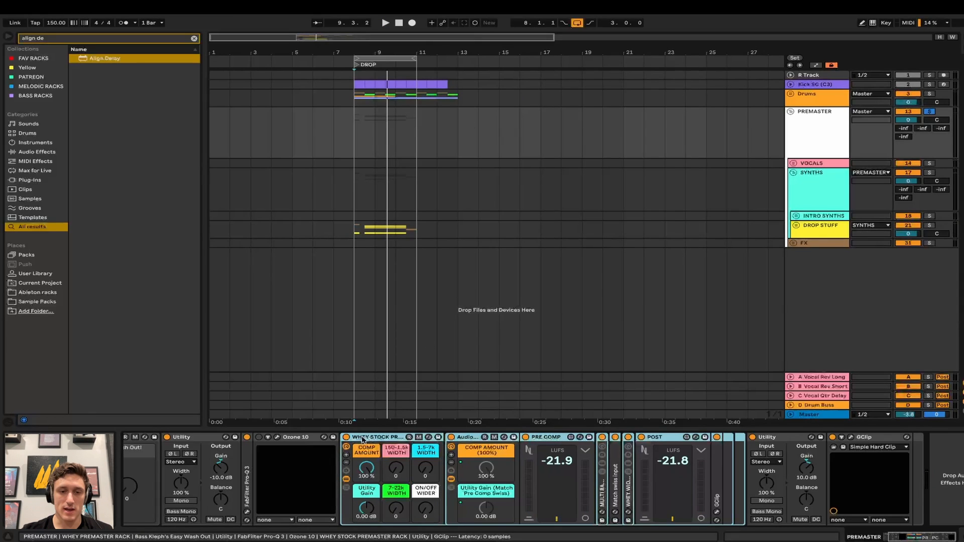
{"action": "double_click", "coordinate": [362, 439]}
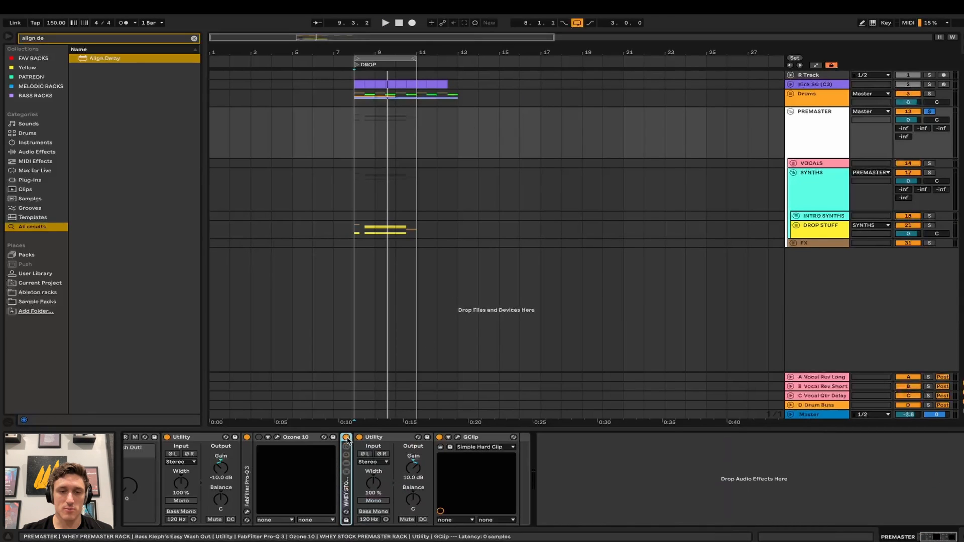
- Fold the PREMASTER group to one row and show the Master track's device chain
{"action": "left_click", "coordinate": [685, 326]}
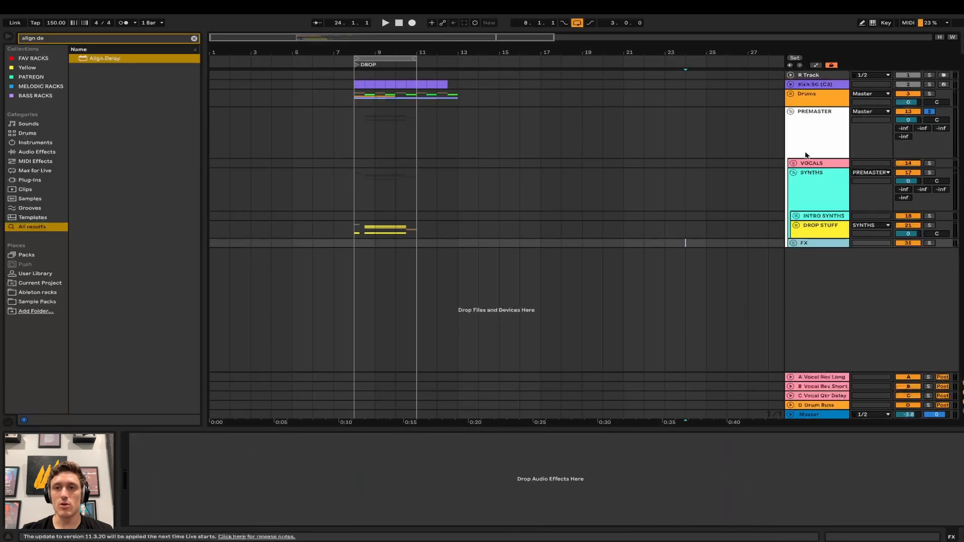
{"action": "left_click", "coordinate": [798, 113]}
{"action": "left_click", "coordinate": [790, 112]}
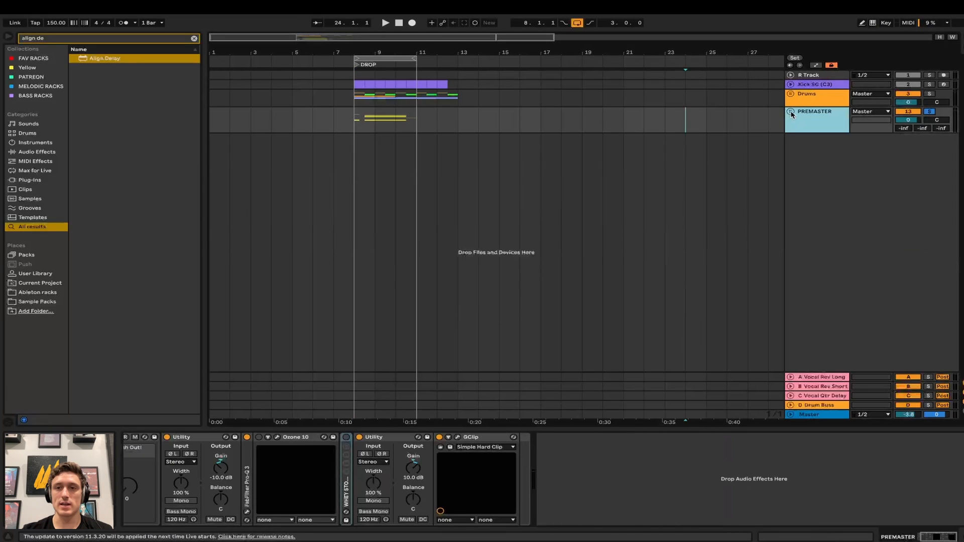
{"action": "left_click", "coordinate": [831, 416]}
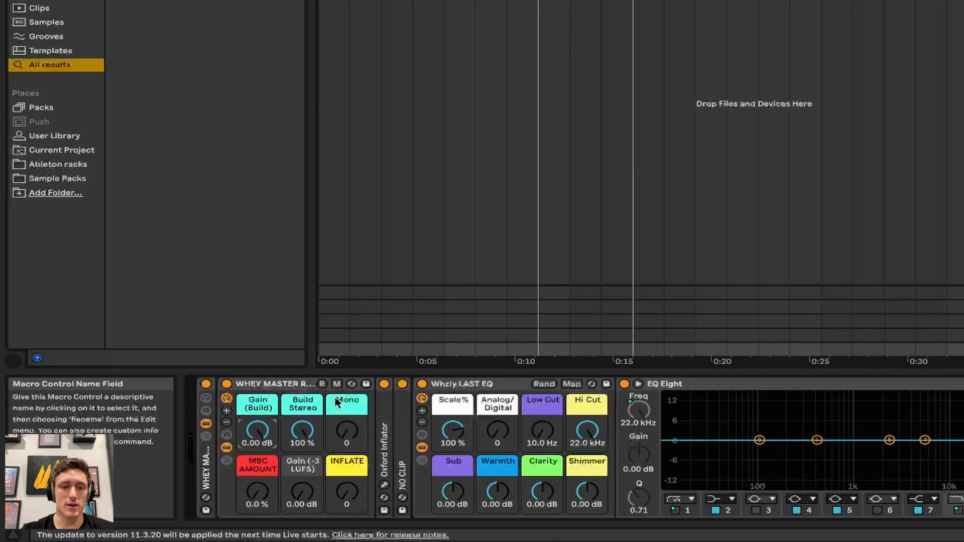
- Show the Gain (Build) automation lane and draw a breakpoint pulled down to -2.00 dB
{"action": "right_click", "coordinate": [259, 410]}
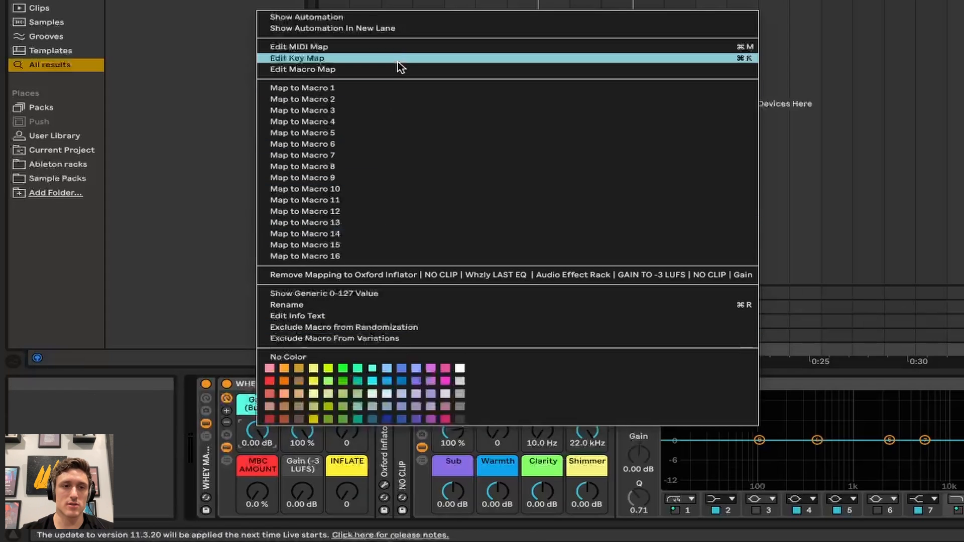
{"action": "left_click", "coordinate": [405, 18]}
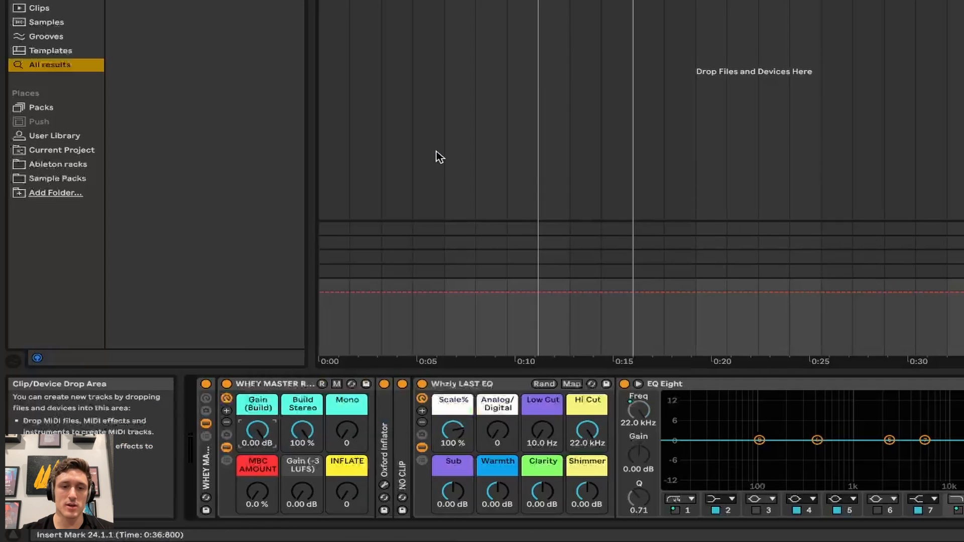
{"action": "left_click", "coordinate": [535, 293]}
{"action": "left_click_drag", "start_coordinate": [497, 293], "coordinate": [444, 354]}
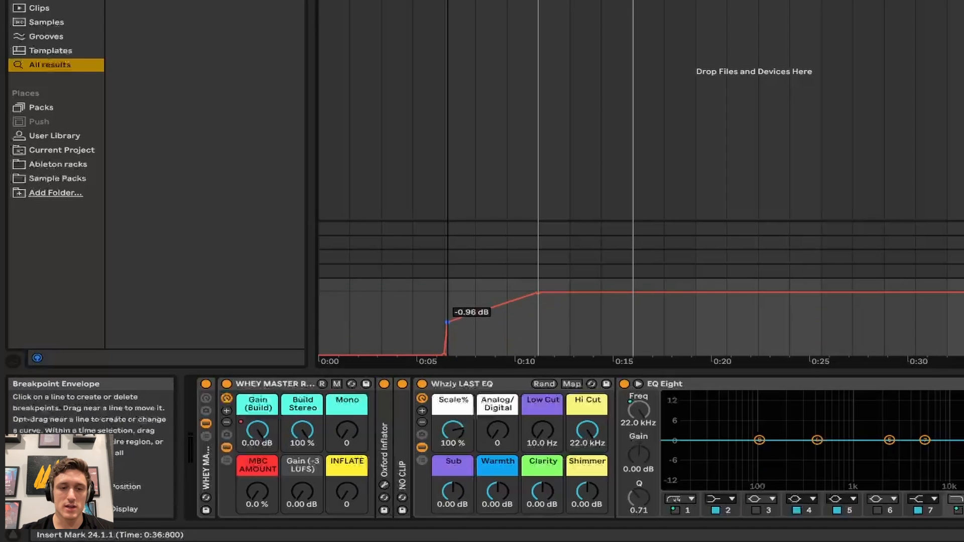
{"action": "left_click_drag", "start_coordinate": [449, 355], "coordinate": [449, 331]}
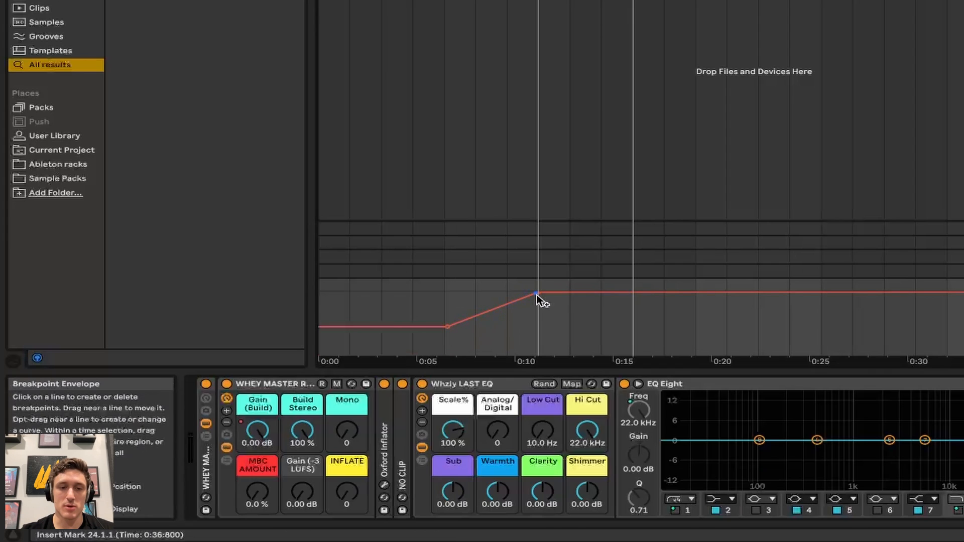
- Lower the 0:10 breakpoint to -1.81 dB, then delete the automation between 0:05 and 0:10
{"action": "left_click_drag", "start_coordinate": [538, 294], "coordinate": [536, 346]}
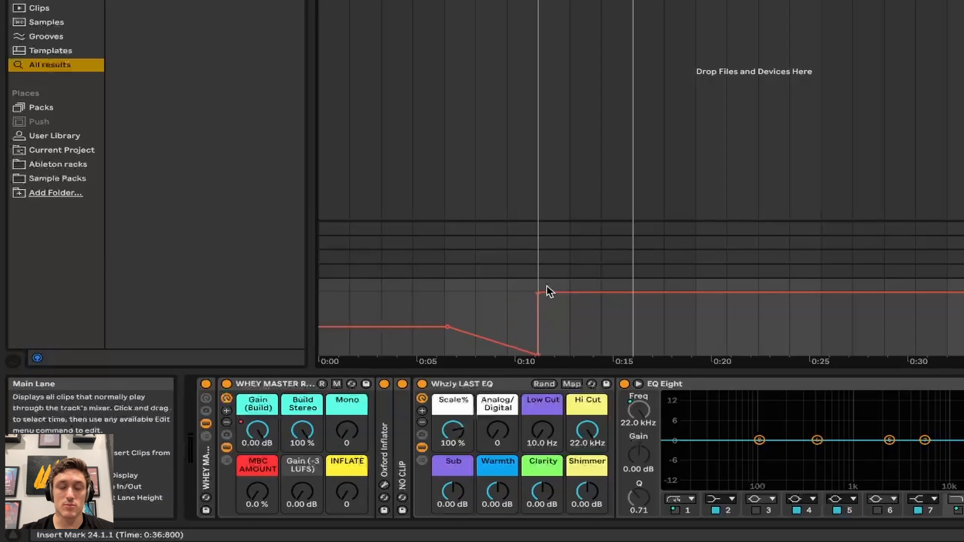
{"action": "left_click_drag", "start_coordinate": [459, 301], "coordinate": [552, 316]}
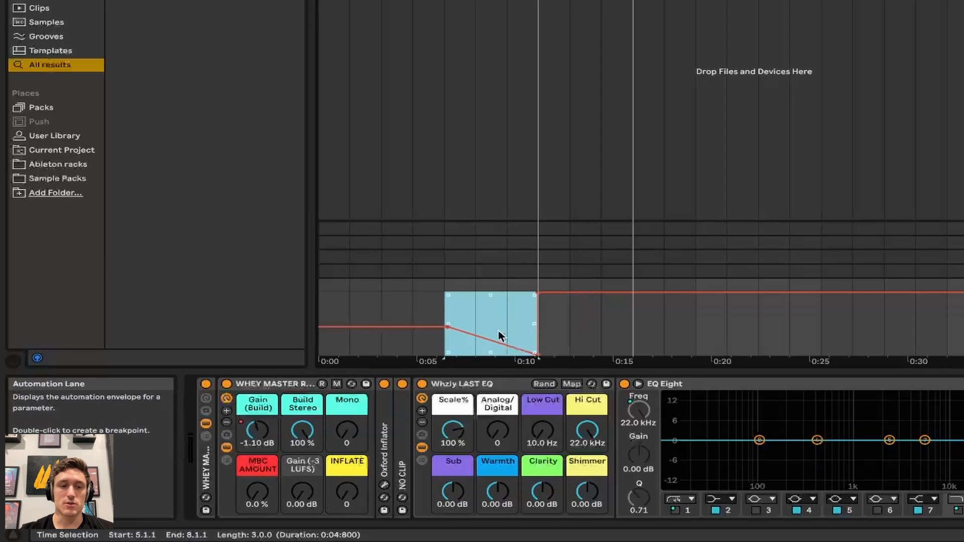
{"action": "key", "text": "Delete"}
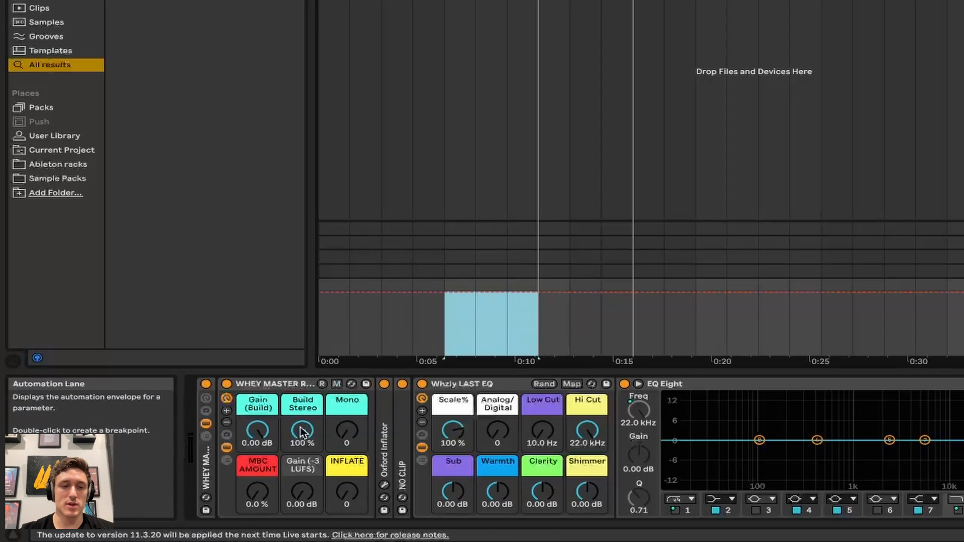
- Play from 0:10 with the Master chain showing and turn WHEY MASTER RACK's MBC AMOUNT to 50%
{"action": "left_click", "coordinate": [531, 34]}
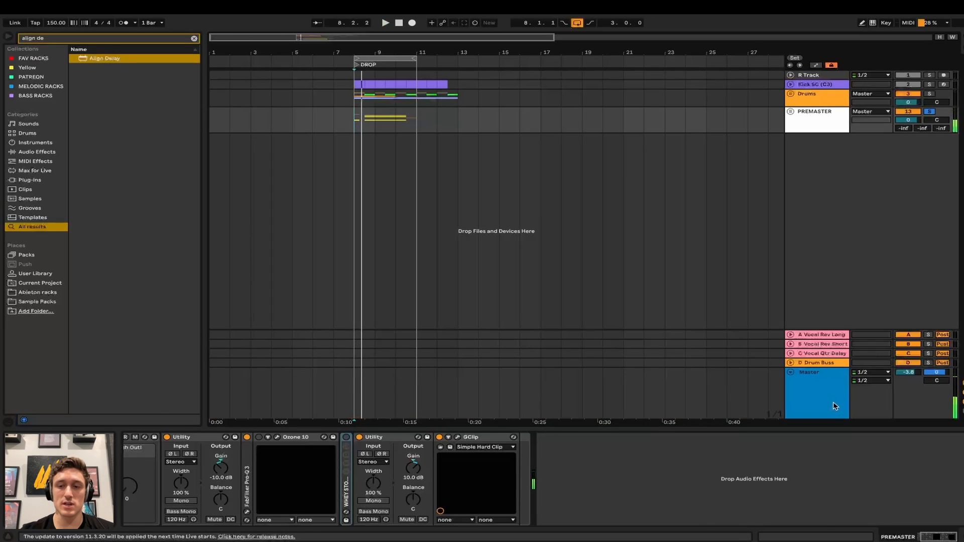
{"action": "left_click", "coordinate": [834, 406]}
{"action": "key", "text": "space"}
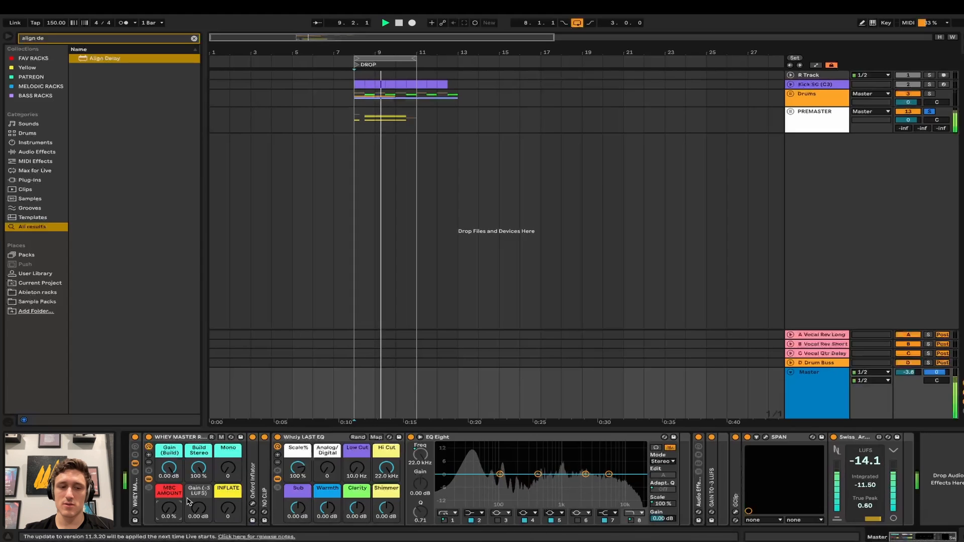
{"action": "left_click_drag", "start_coordinate": [169, 508], "coordinate": [169, 484]}
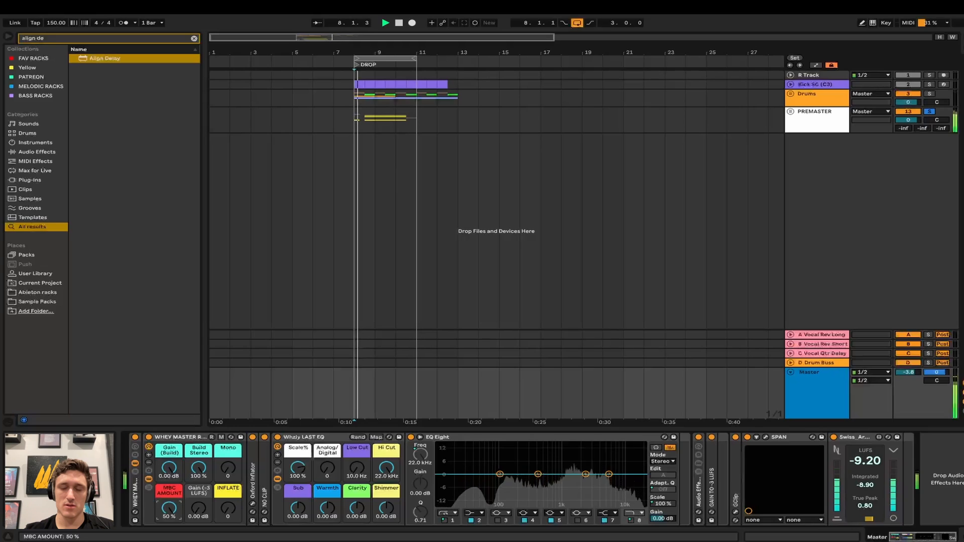
- Reset MBC AMOUNT to 0%, restart playback, and clear the 'align de' browser search
{"action": "key", "text": "Delete"}
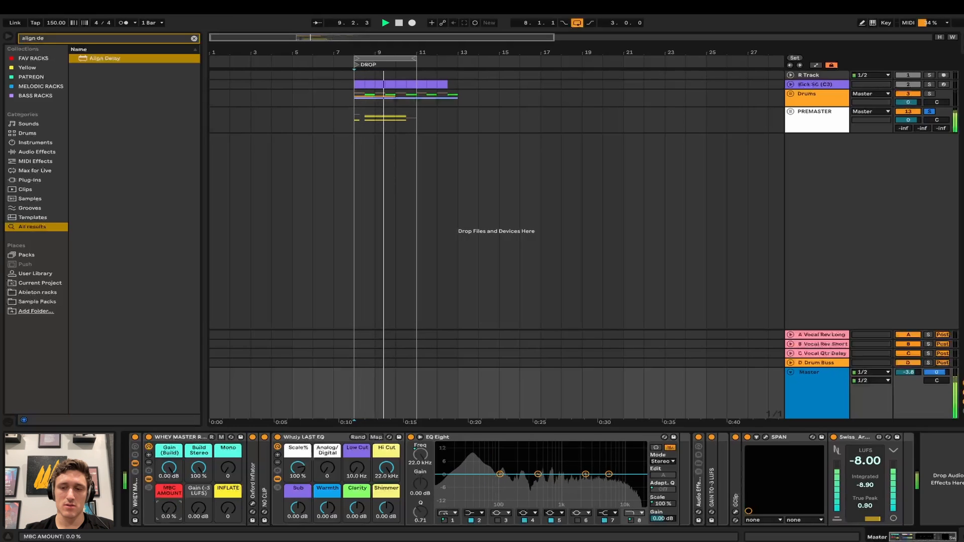
{"action": "key", "text": "space"}
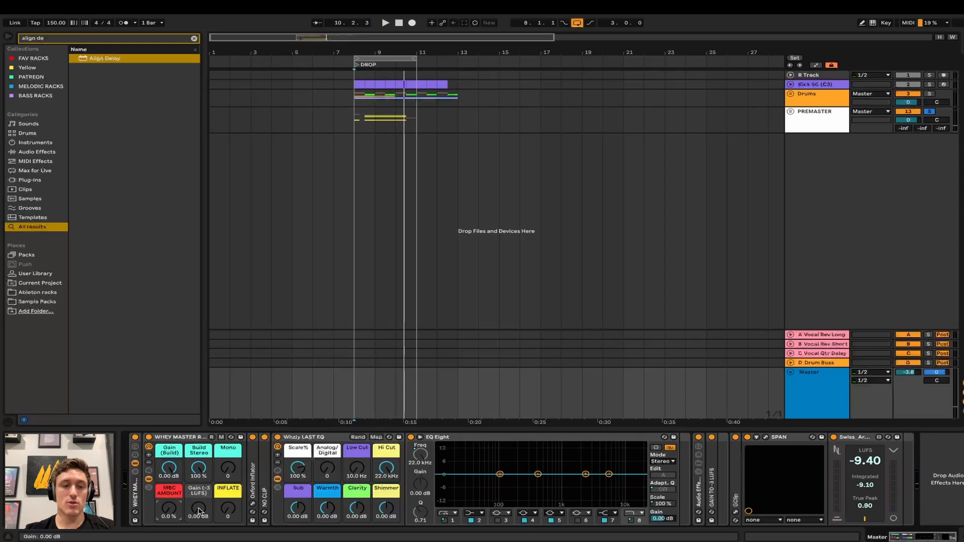
{"action": "key", "text": "space"}
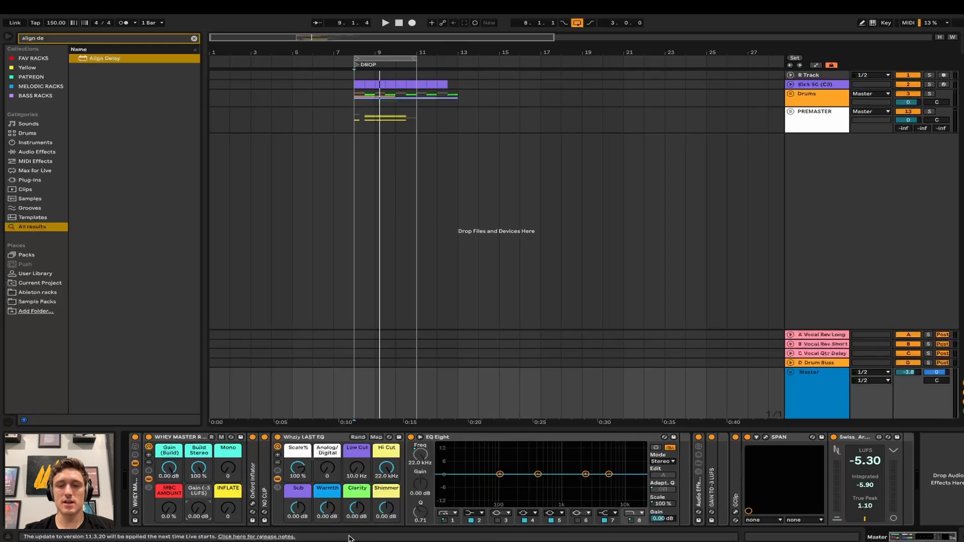
{"action": "key", "text": "Escape"}
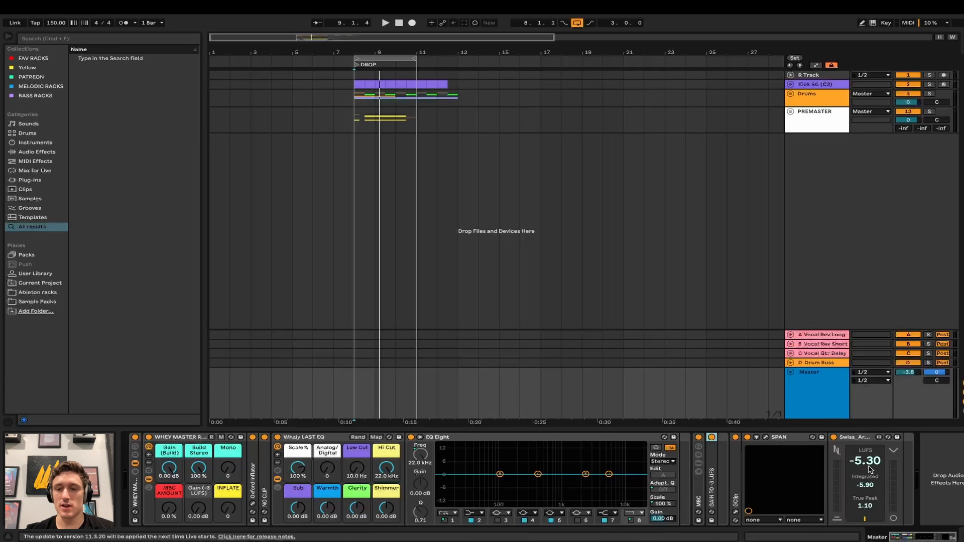
- While playing, raise Gain (-3 LUFS) to 4.37 dB and set MBC AMOUNT to 50%
{"action": "key", "text": "space"}
{"action": "left_click_drag", "start_coordinate": [198, 508], "coordinate": [199, 496]}
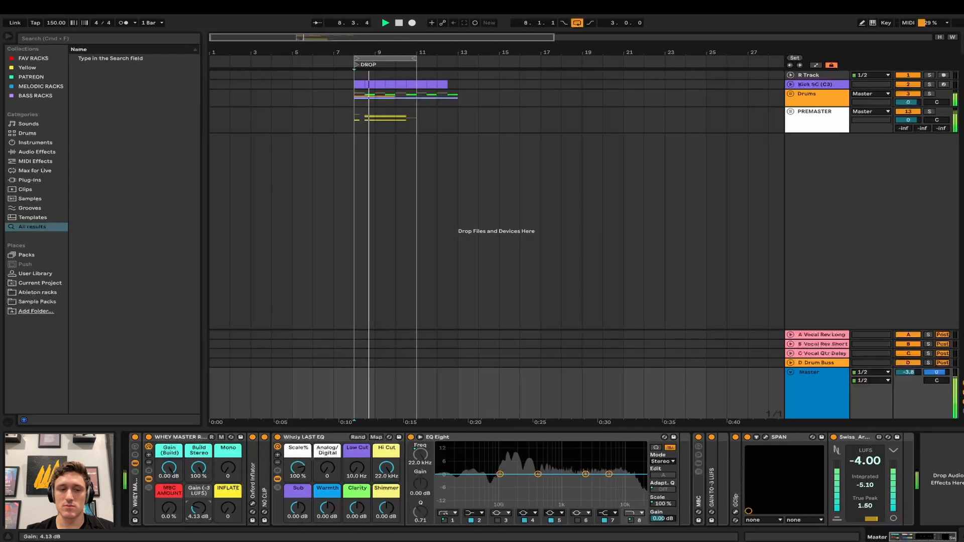
{"action": "left_click_drag", "start_coordinate": [178, 517], "coordinate": [198, 506]}
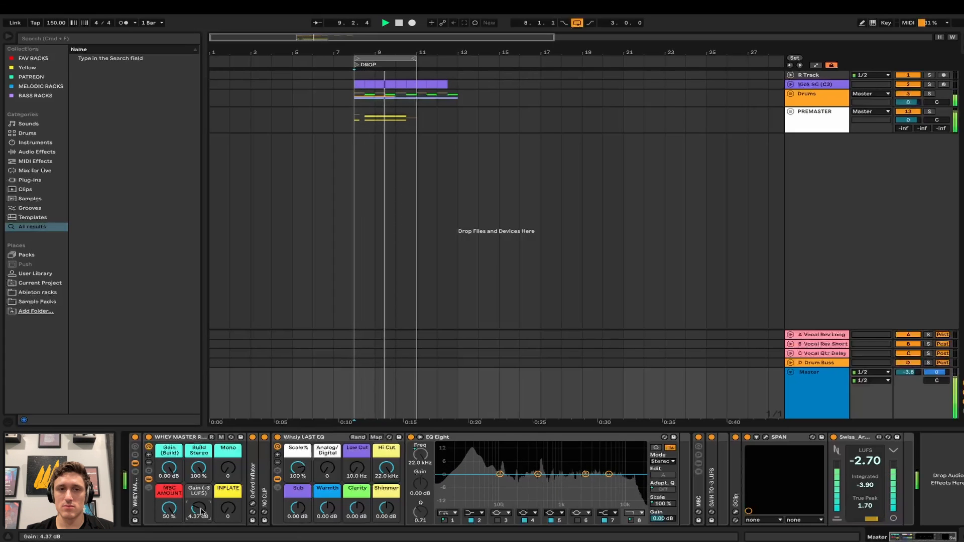
- Insert a new audio track with its input set to Resampling and reveal its recorded clip
{"action": "left_click", "coordinate": [819, 130]}
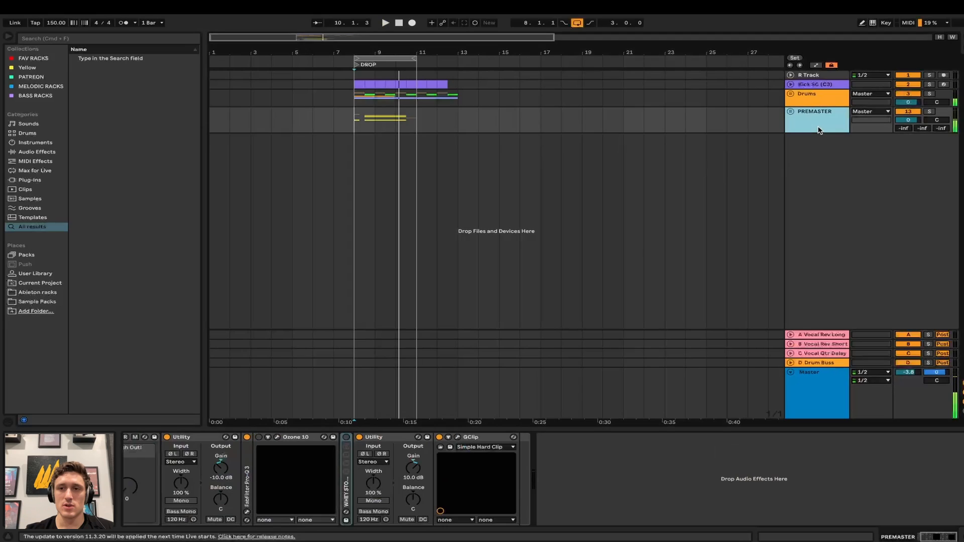
{"action": "key", "text": "super+t"}
{"action": "left_click", "coordinate": [870, 143]}
{"action": "left_click", "coordinate": [864, 151]}
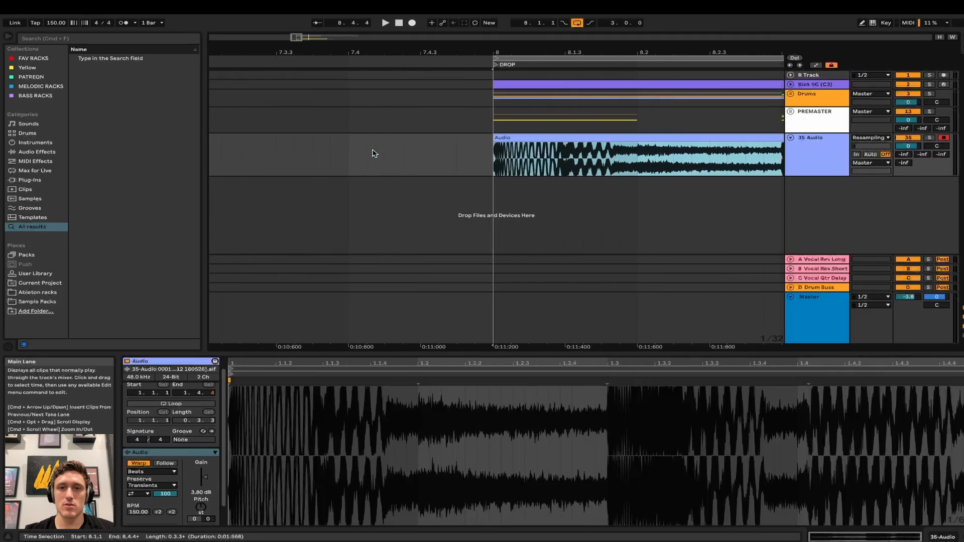
{"action": "key", "text": "plus"}
{"action": "key", "text": "plus"}
- Set the start point at bar 8 and delete the recorded Audio clip
{"action": "left_click_drag", "start_coordinate": [427, 165], "coordinate": [493, 166]}
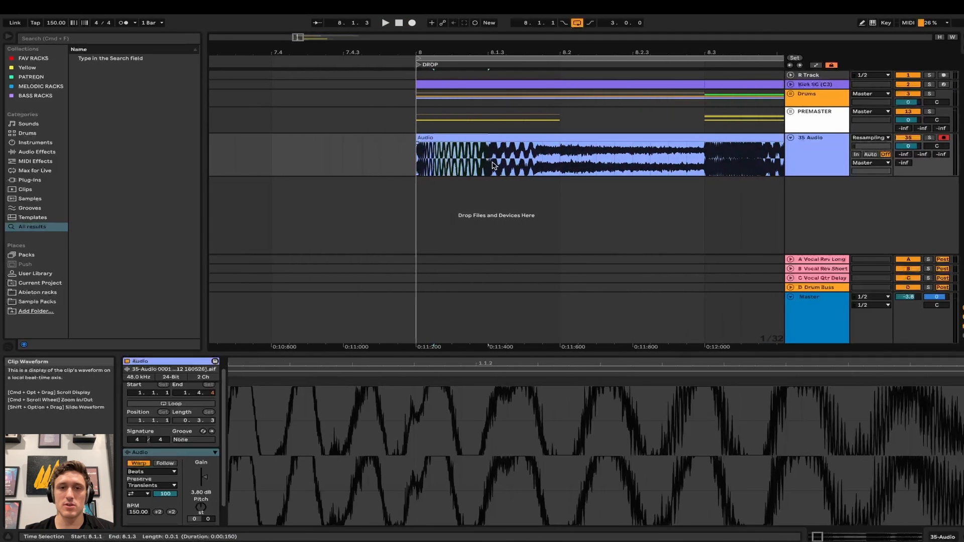
{"action": "left_click", "coordinate": [420, 161]}
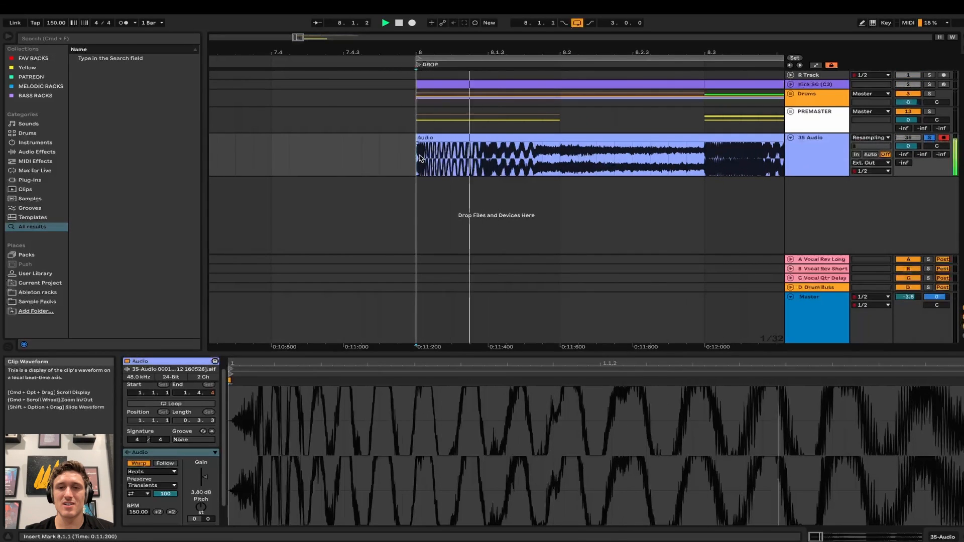
{"action": "scroll", "coordinate": [420, 157], "scroll_direction": "down", "scroll_amount": 2}
{"action": "left_click", "coordinate": [466, 136]}
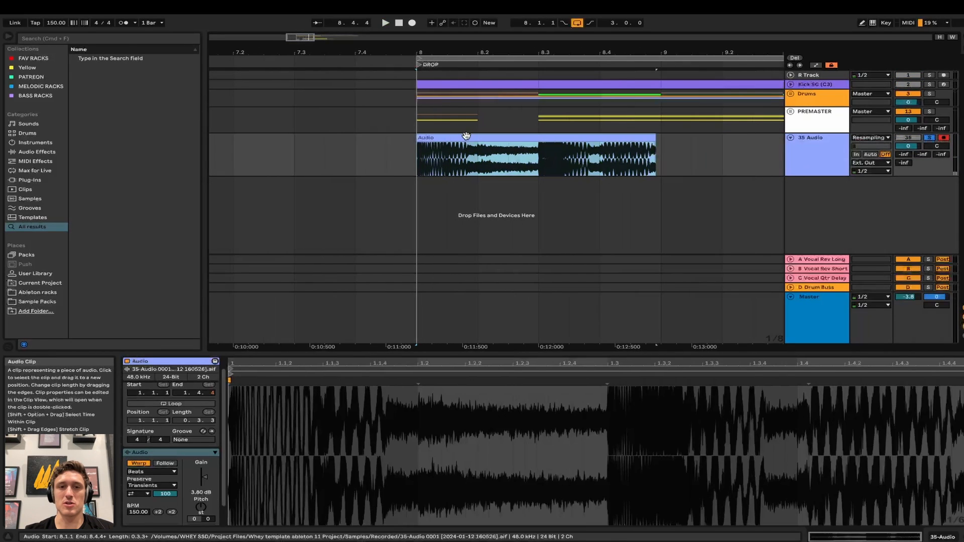
{"action": "key", "text": "Delete"}
- Delete the 35 Audio track and return to the Master track's devices
{"action": "scroll", "coordinate": [466, 135], "scroll_direction": "down", "scroll_amount": 2}
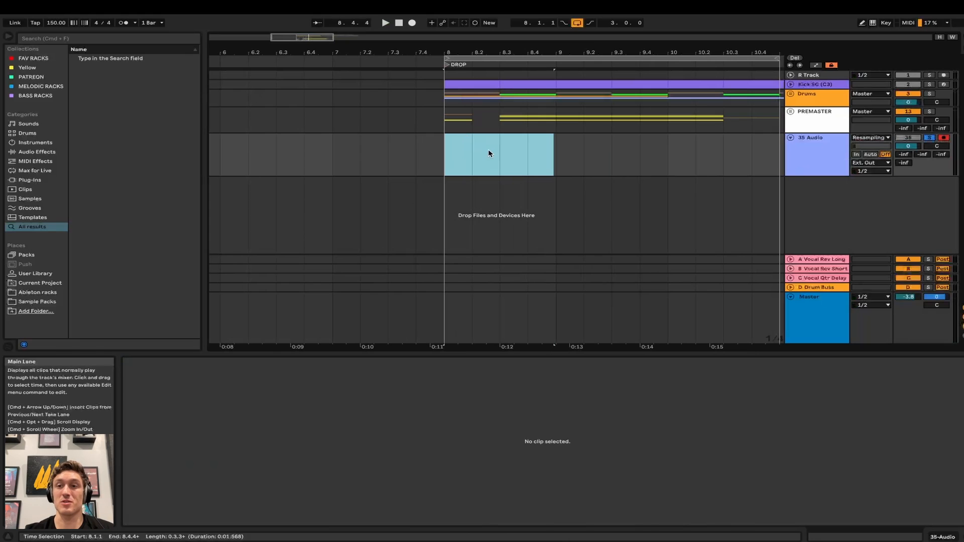
{"action": "scroll", "coordinate": [489, 150], "scroll_direction": "down", "scroll_amount": 2}
{"action": "scroll", "coordinate": [663, 151], "scroll_direction": "left", "scroll_amount": 5}
{"action": "scroll", "coordinate": [663, 150], "scroll_direction": "right", "scroll_amount": 5}
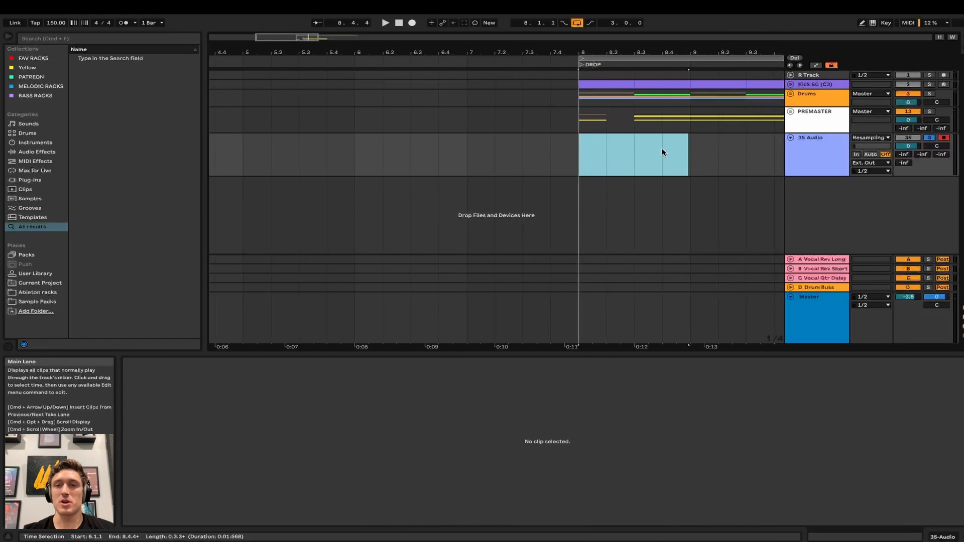
{"action": "left_click", "coordinate": [846, 151]}
{"action": "key", "text": "Delete"}
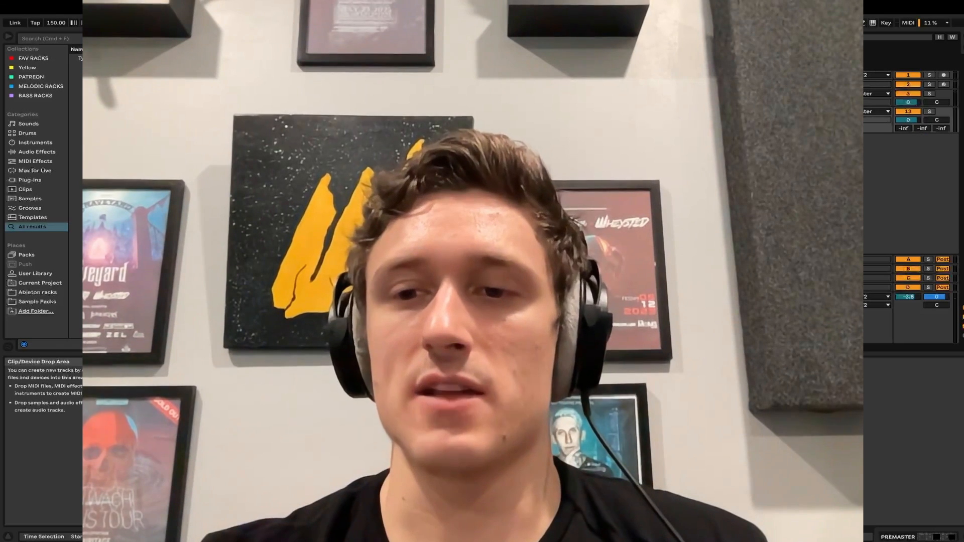
{"action": "left_click", "coordinate": [818, 301]}
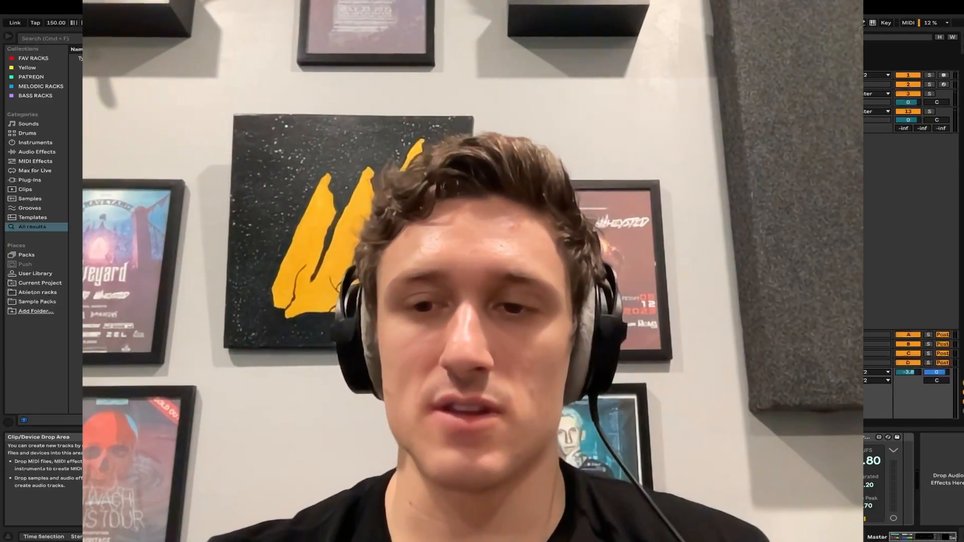
{"action": "key", "text": "Up"}
{"action": "key", "text": "Down"}
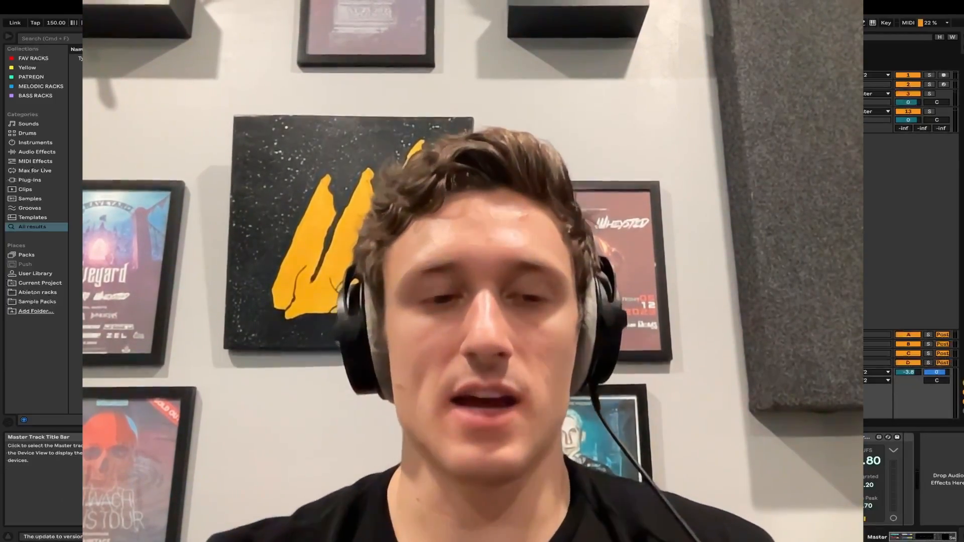